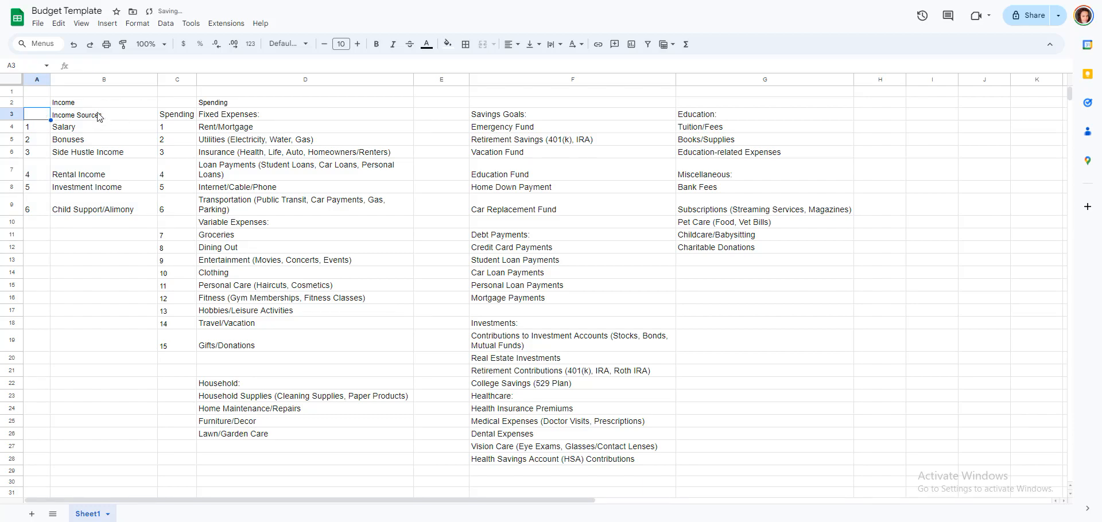
- Merge cells A2:B2 and centre the Income heading horizontally
drag(48, 106, 138, 103)
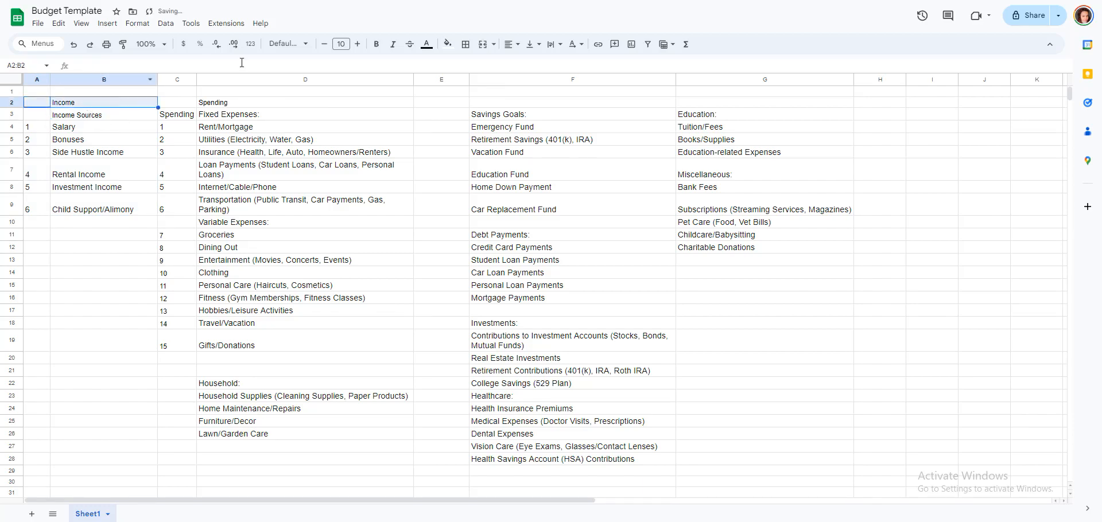
click(483, 44)
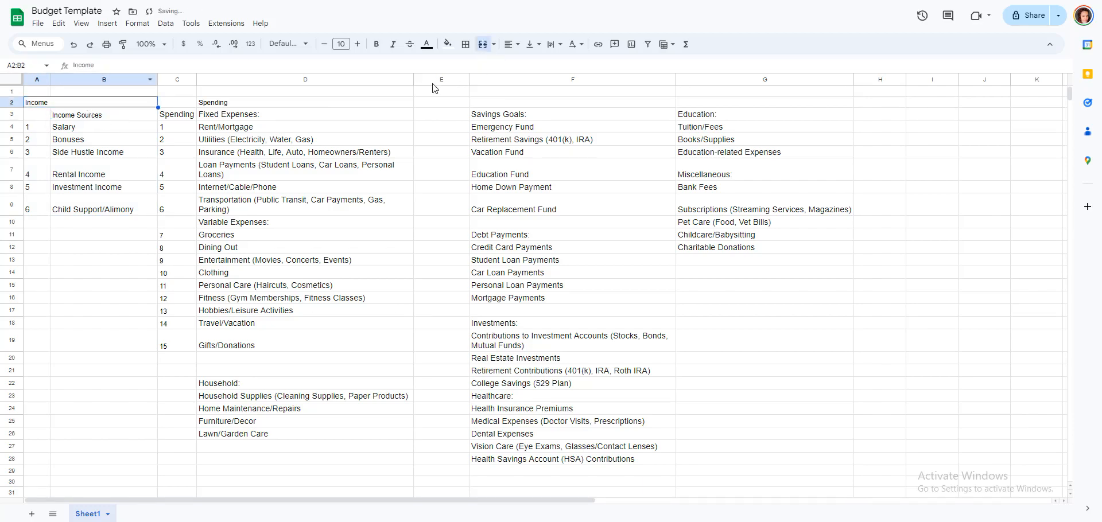
click(509, 45)
click(528, 66)
- Merge cells C2:G2 and centre the Spending heading horizontally
click(273, 104)
drag(183, 104, 743, 105)
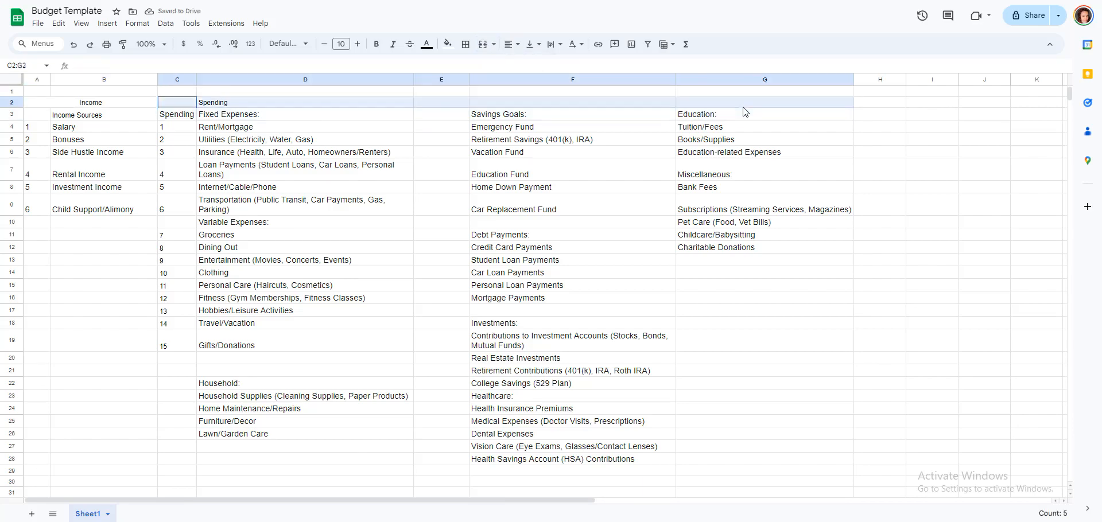
click(493, 44)
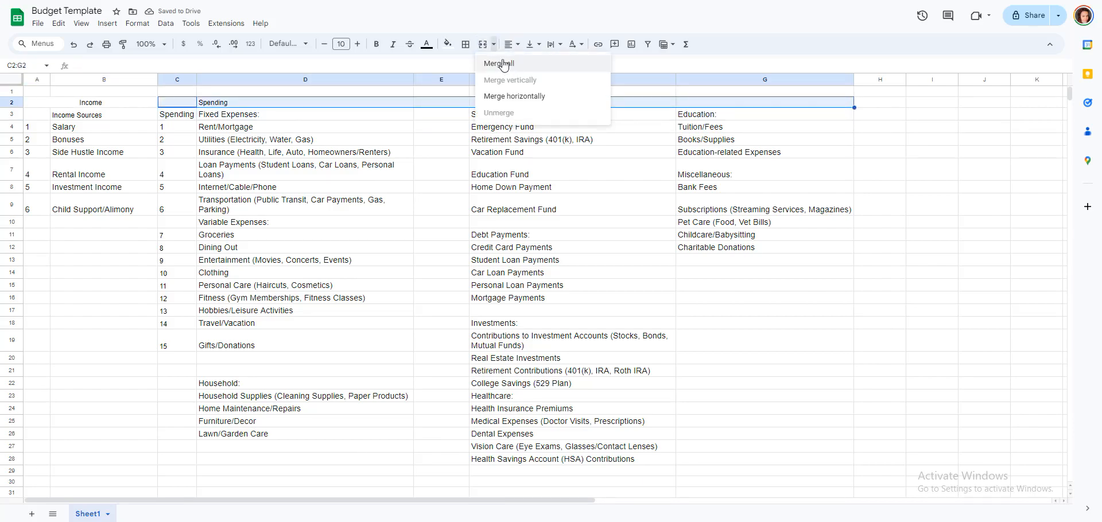
click(484, 50)
click(508, 44)
click(523, 64)
click(329, 128)
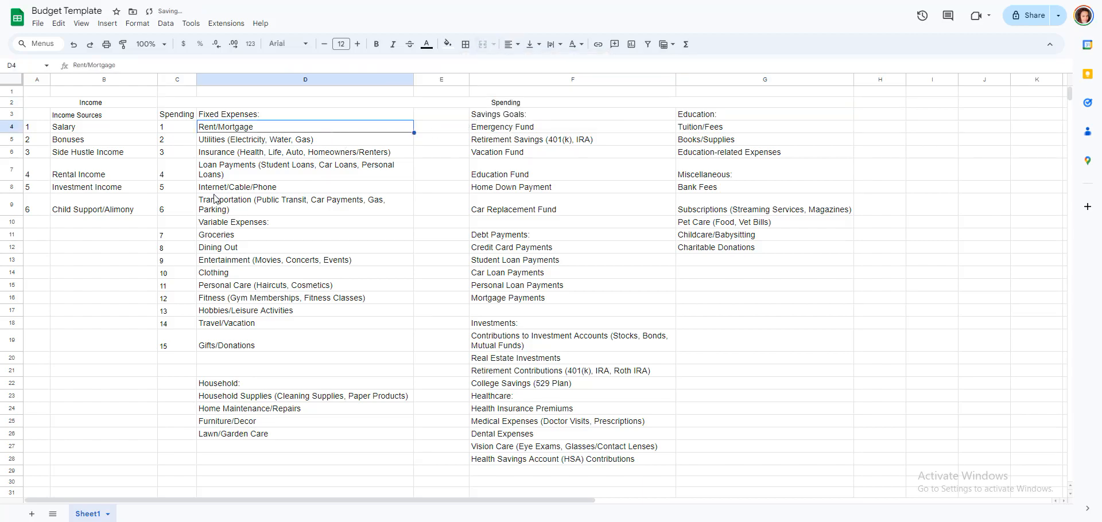
- Set the Income and Spending headings in A2:G2 to font size 18 with a black fill
drag(113, 104, 327, 110)
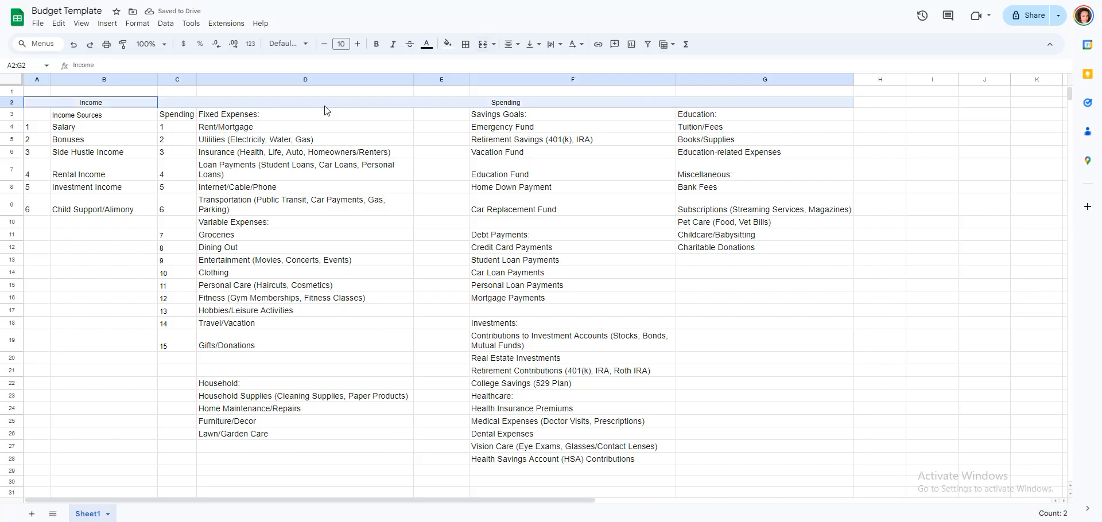
click(342, 44)
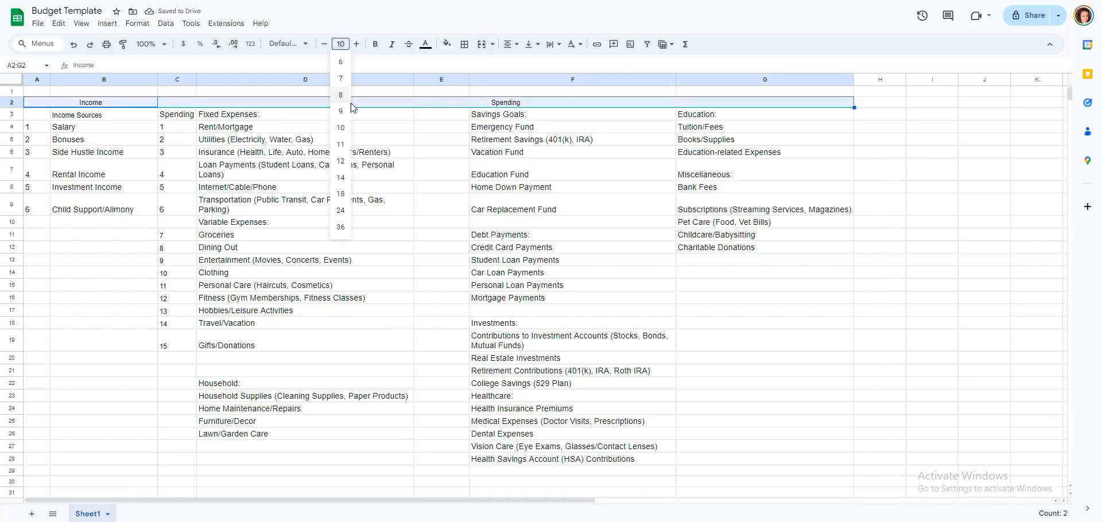
click(342, 167)
click(448, 44)
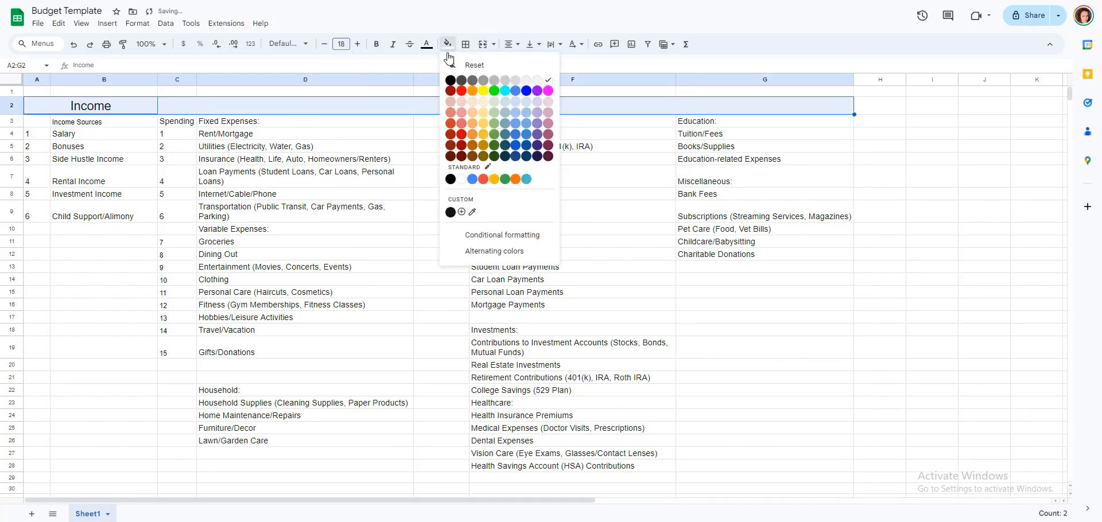
click(448, 80)
- Colour the text of the Income and Spending headings yellow-orange, replacing a trial purple
click(426, 44)
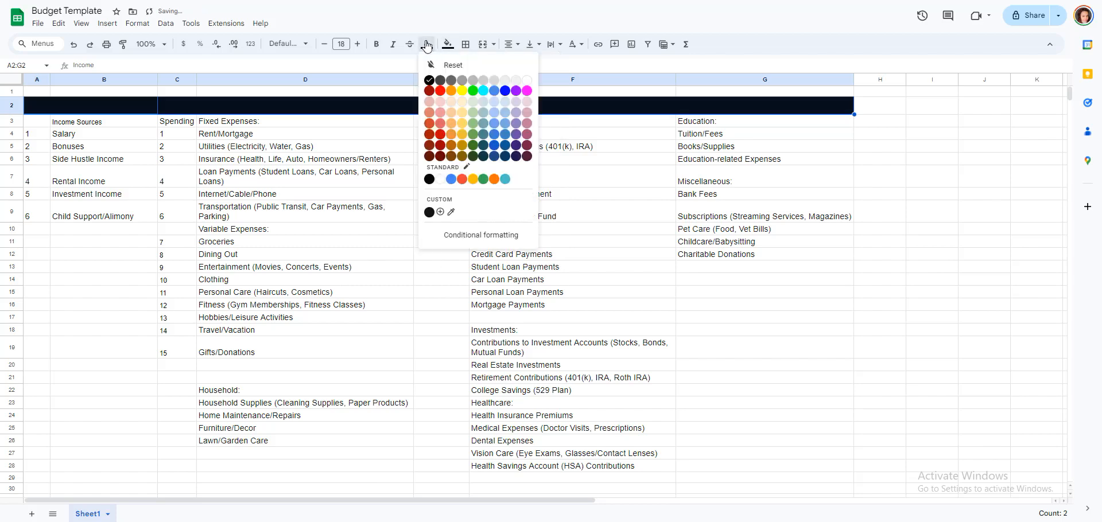
click(516, 90)
click(426, 45)
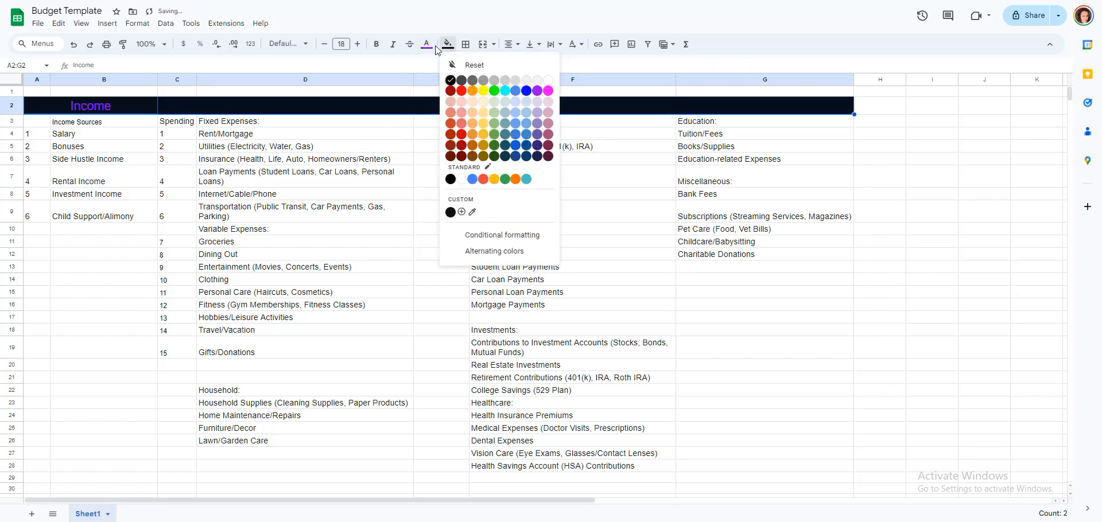
click(478, 140)
click(332, 150)
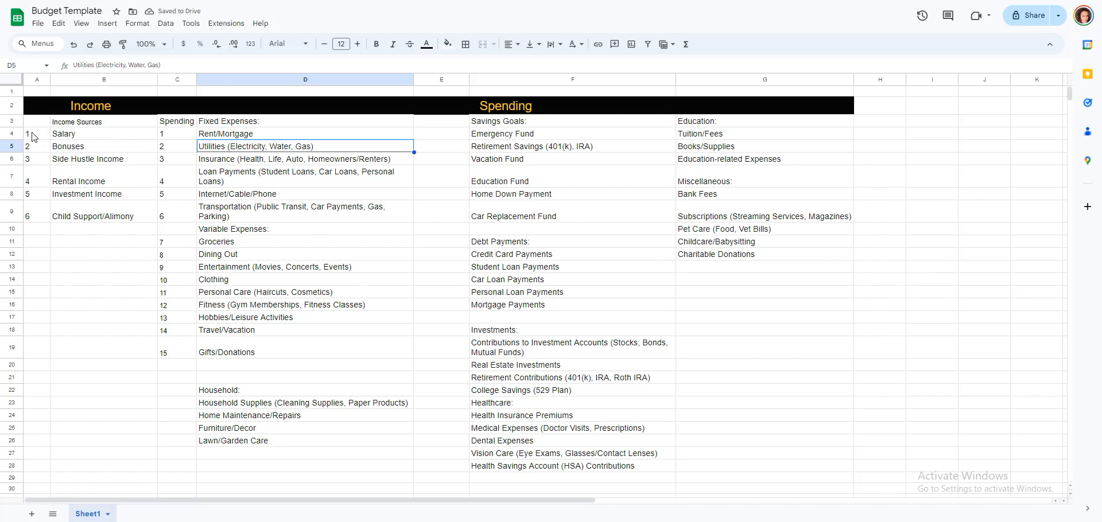
- Apply all borders to the budget table range A3:G28
drag(33, 138, 131, 221)
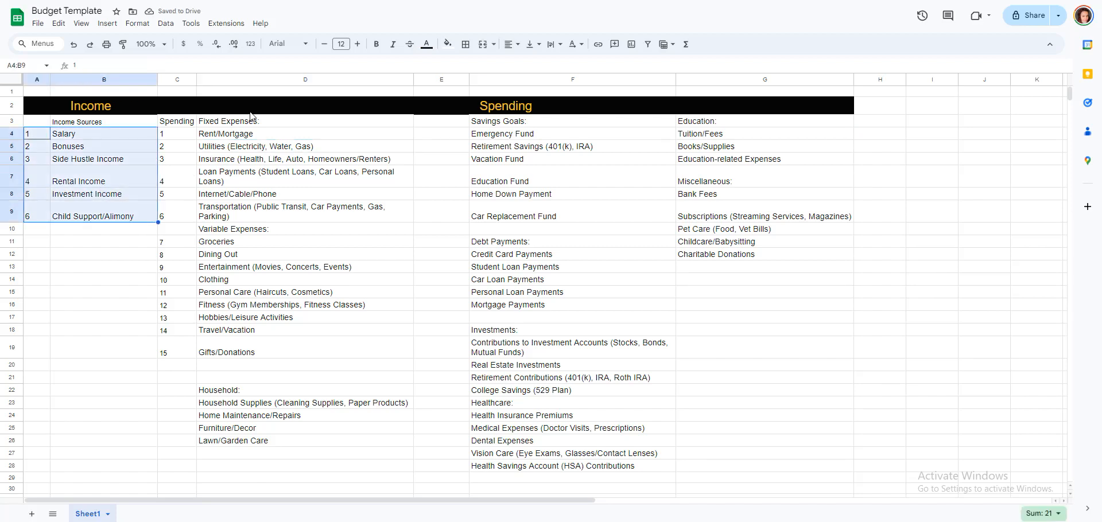
drag(37, 123, 741, 463)
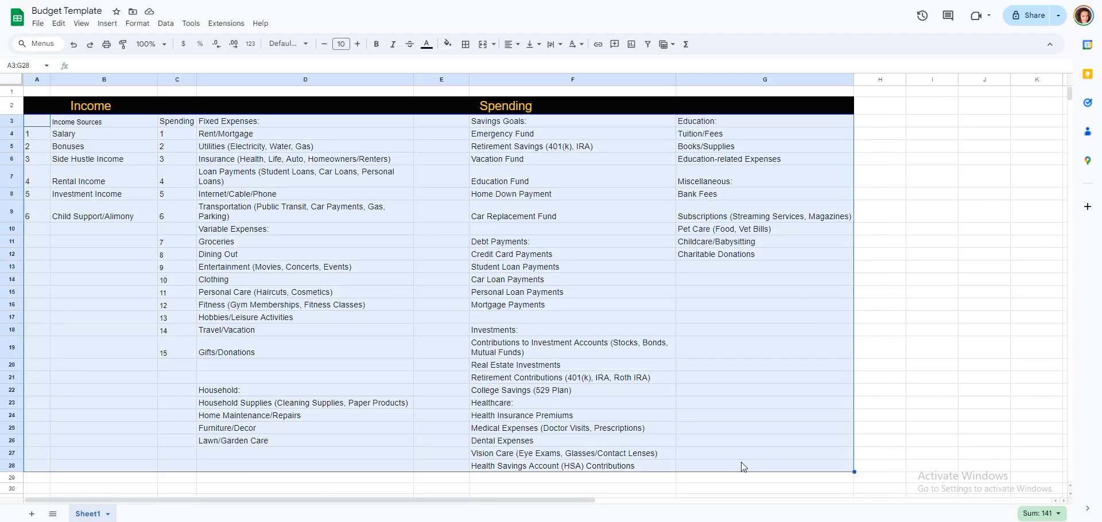
click(465, 44)
click(470, 65)
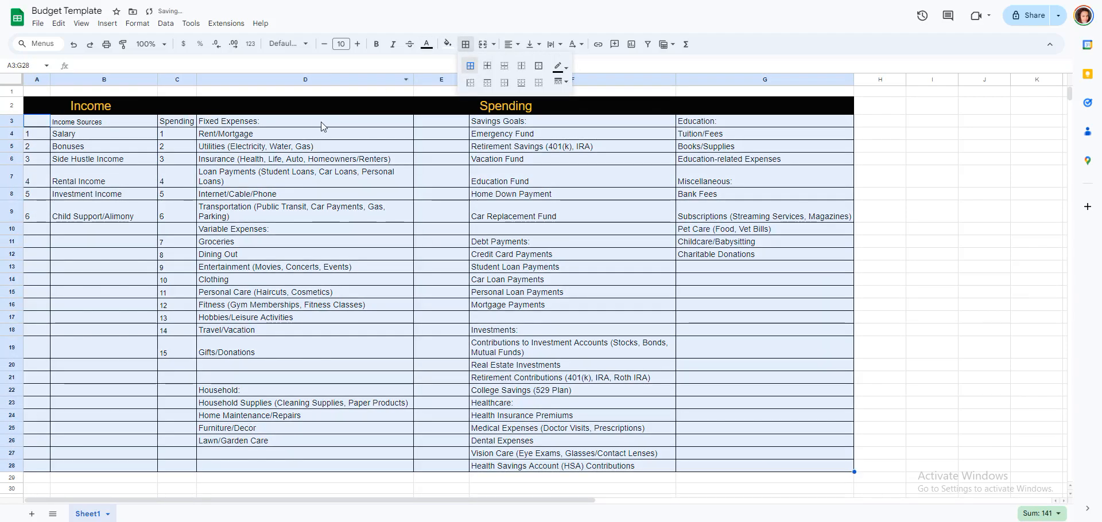
- Set the font size of A3:G28 to 13 and widen columns D and F to fit their entries
click(358, 46)
click(358, 46)
click(357, 46)
click(358, 46)
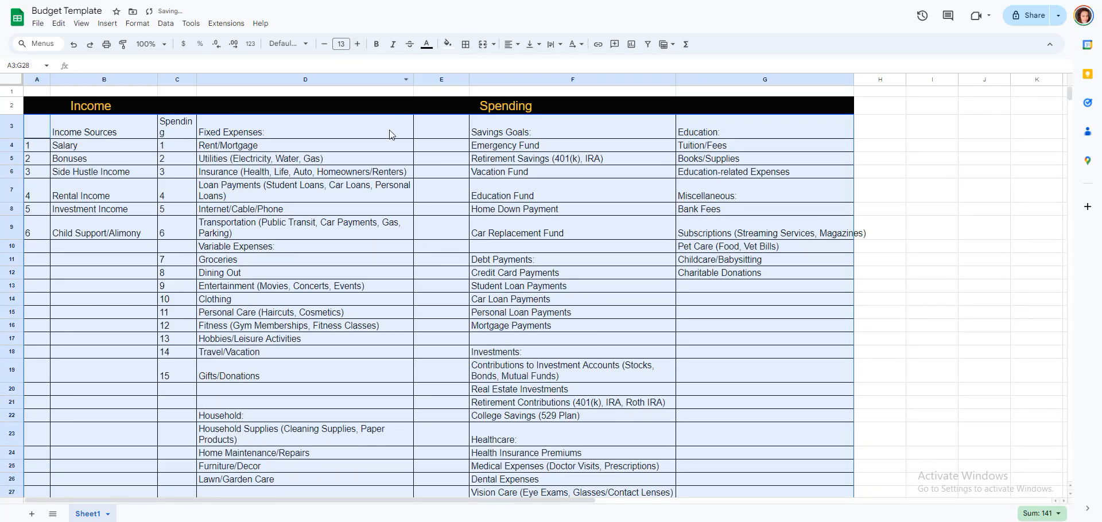
drag(414, 79, 451, 79)
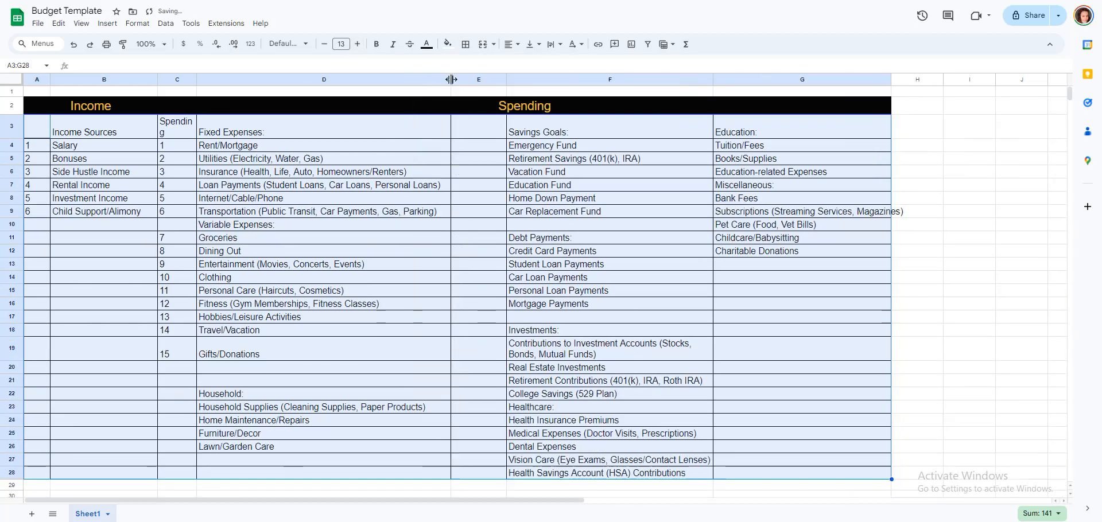
drag(712, 80, 738, 80)
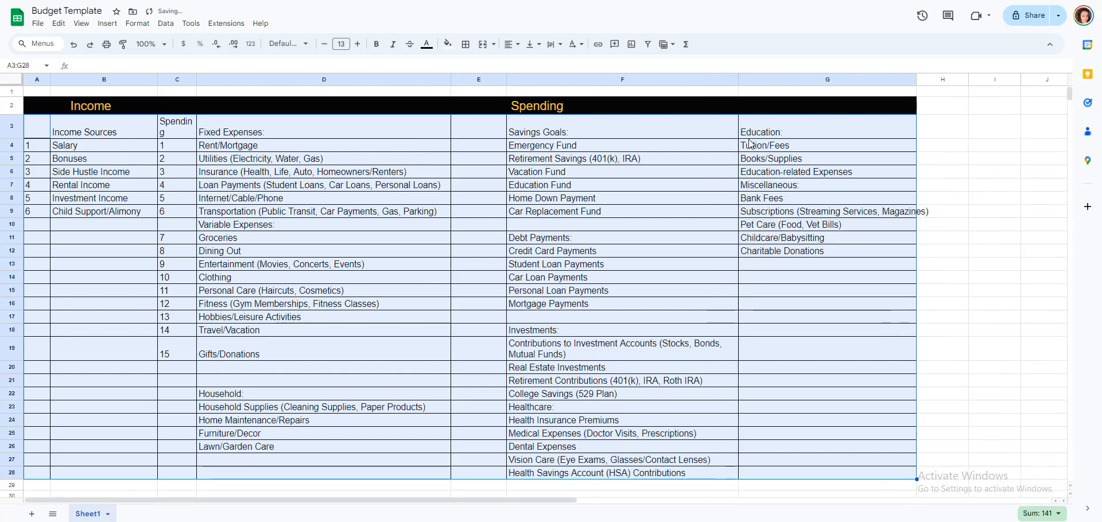
- Insert one column after column G and narrow it
right_click(895, 77)
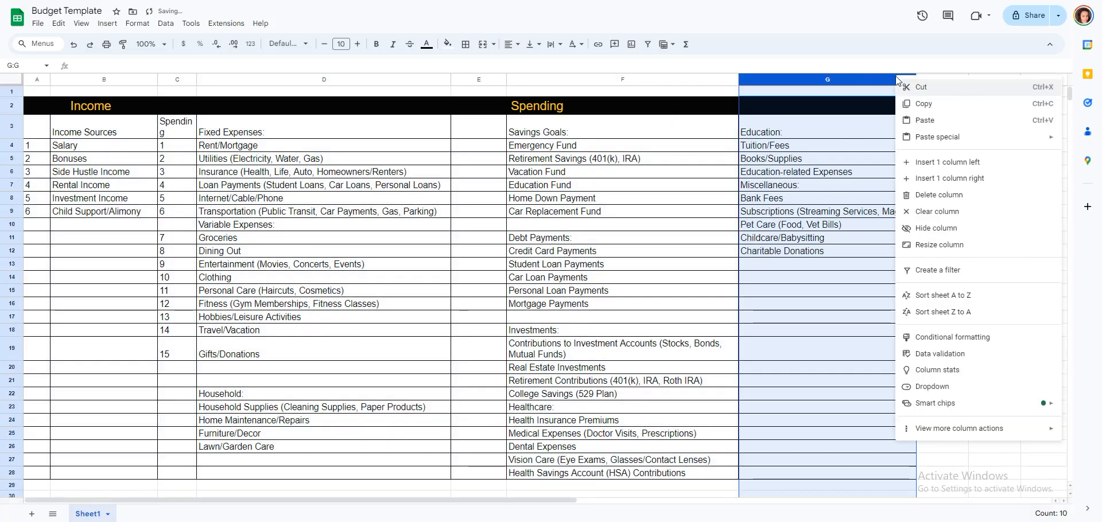
click(952, 179)
drag(959, 80, 841, 79)
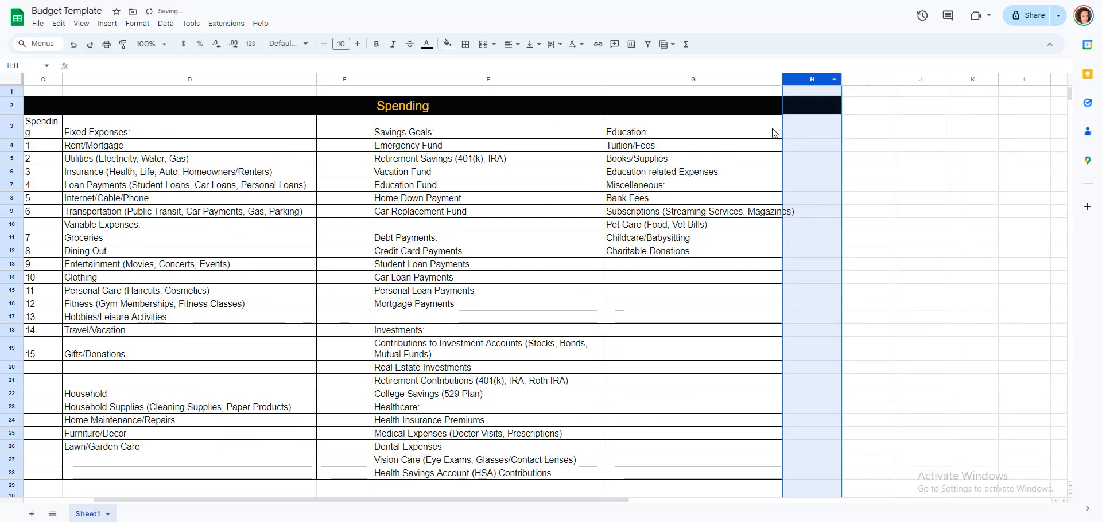
- Apply all borders to cells H3:H28 of the new column
drag(794, 127, 806, 478)
click(465, 44)
click(470, 65)
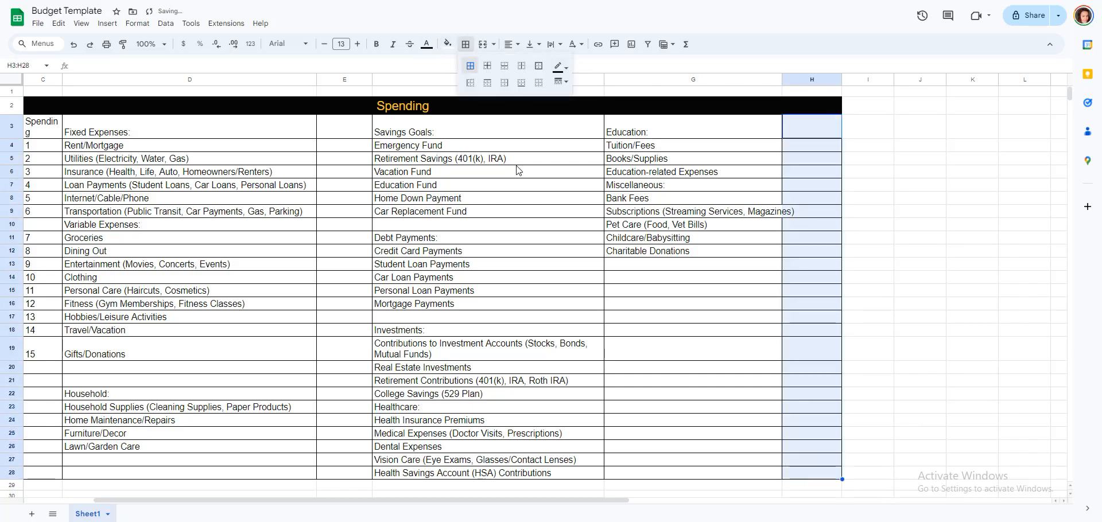
drag(627, 503, 538, 497)
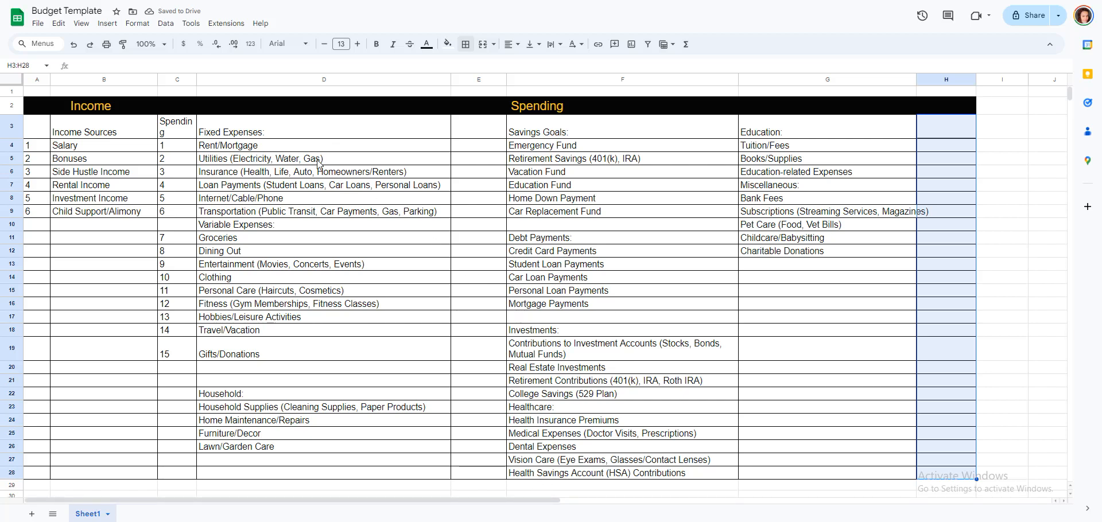
- Clear the Spending label from cell C3
drag(197, 78, 197, 79)
click(178, 133)
key(Delete)
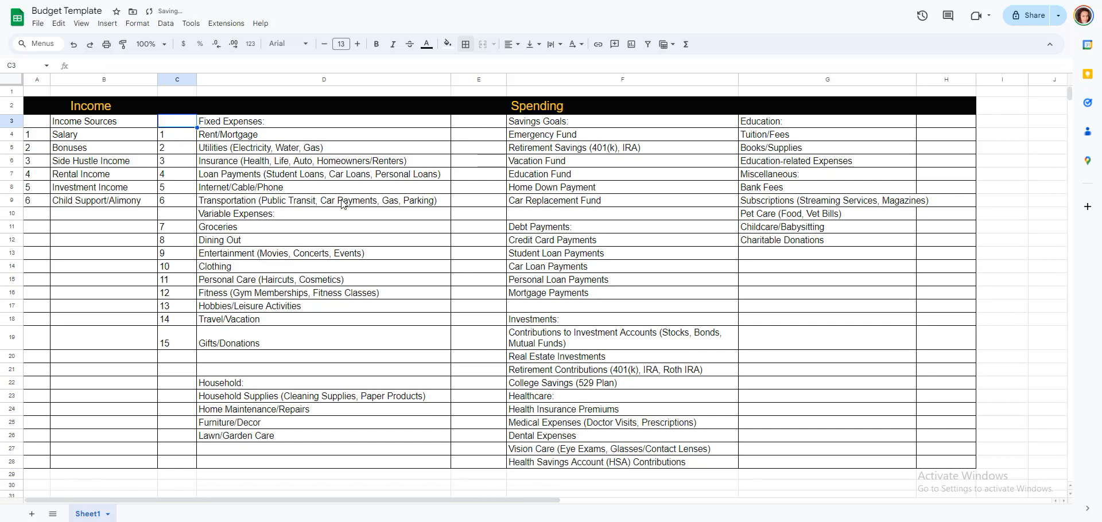
- Number the Savings Goals items by entering 1 to 6 in cells E4:E9
click(463, 140)
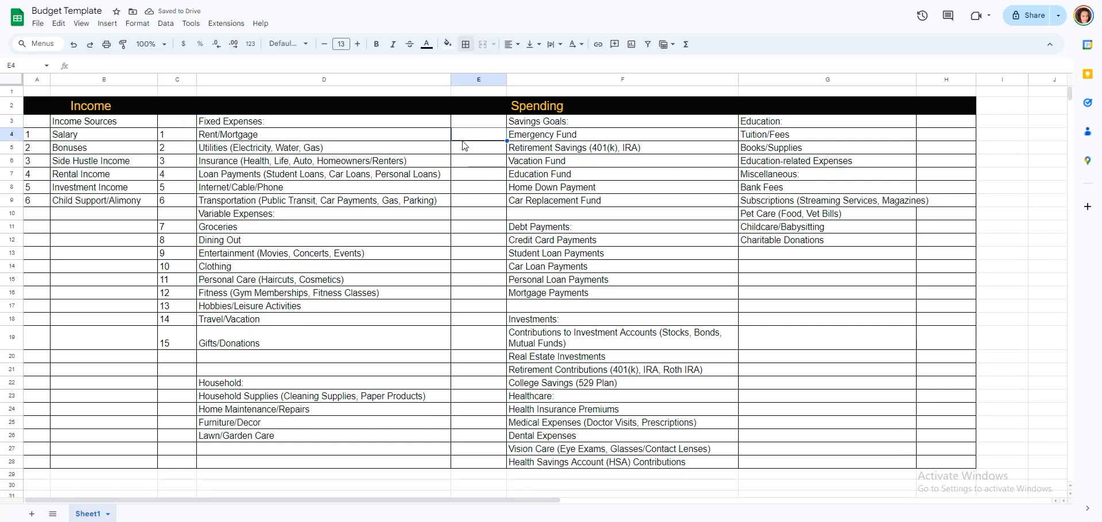
text(1)
key(Return)
text(2)
key(Return)
text(3)
key(Return)
text(4)
key(Return)
text(5)
key(Return)
text(6)
key(Return)
- Number the Debt Payments items 1 to 5 by copying E4:E9 to E12 and clearing the surplus 6 in E17
drag(478, 135, 478, 201)
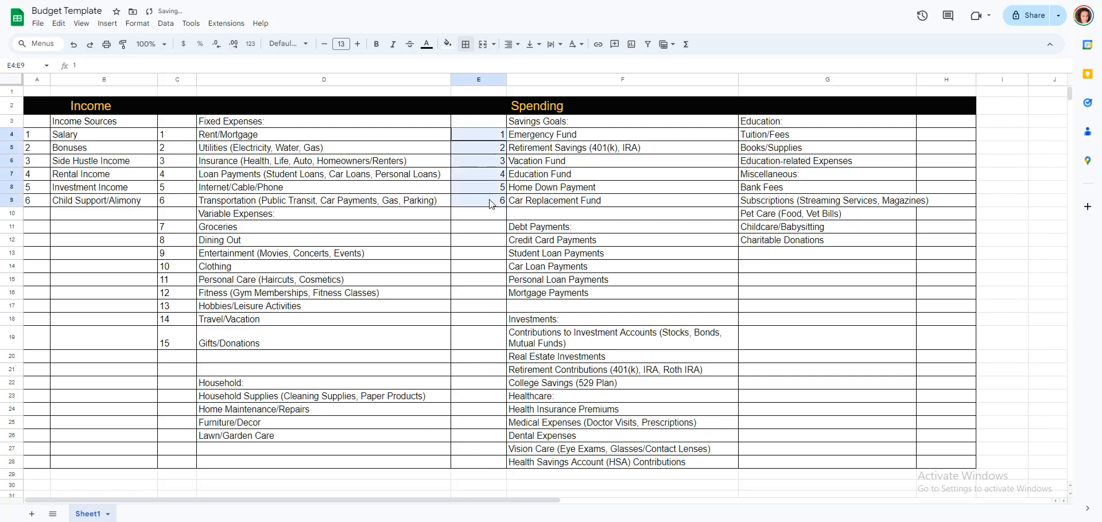
key(ctrl+c)
click(474, 240)
key(ctrl+v)
click(479, 308)
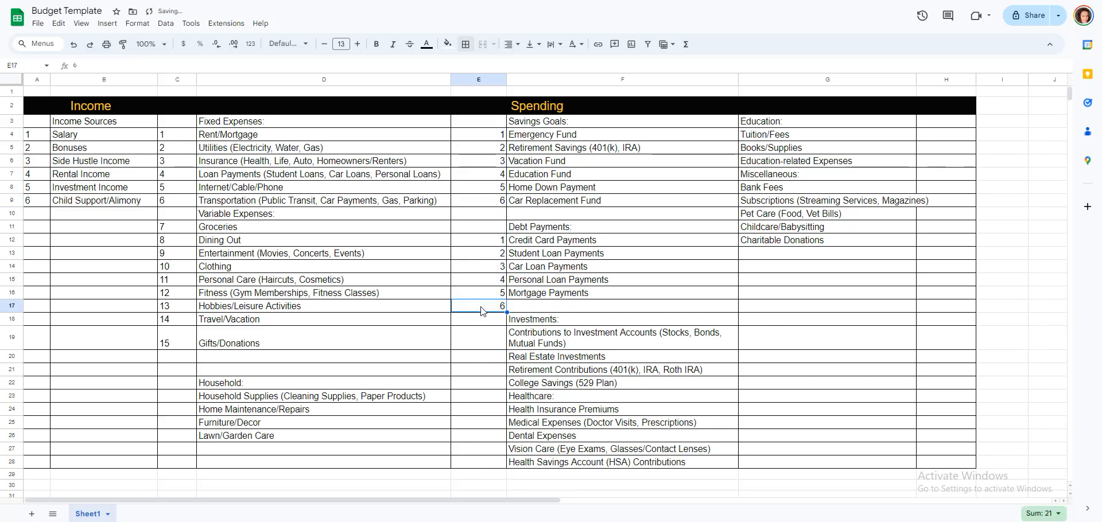
key(Delete)
- Number cells E19:E28 from 1 to 10 by pasting the copied 1 to 6 and adding 7 to 10
click(488, 331)
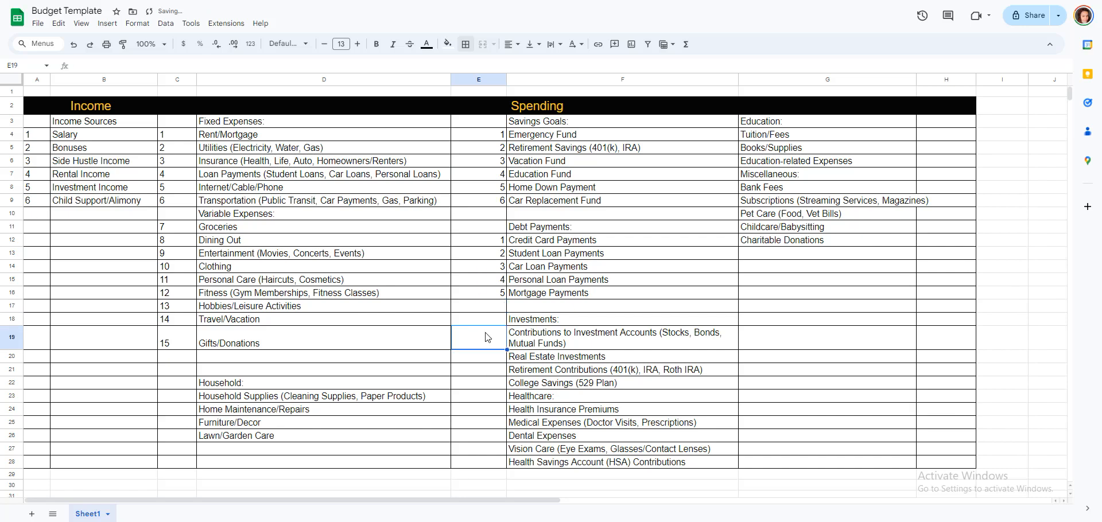
key(ctrl+v)
click(486, 430)
text(7)
key(Return)
text(8)
key(Return)
text(9)
key(Return)
text(10)
key(Return)
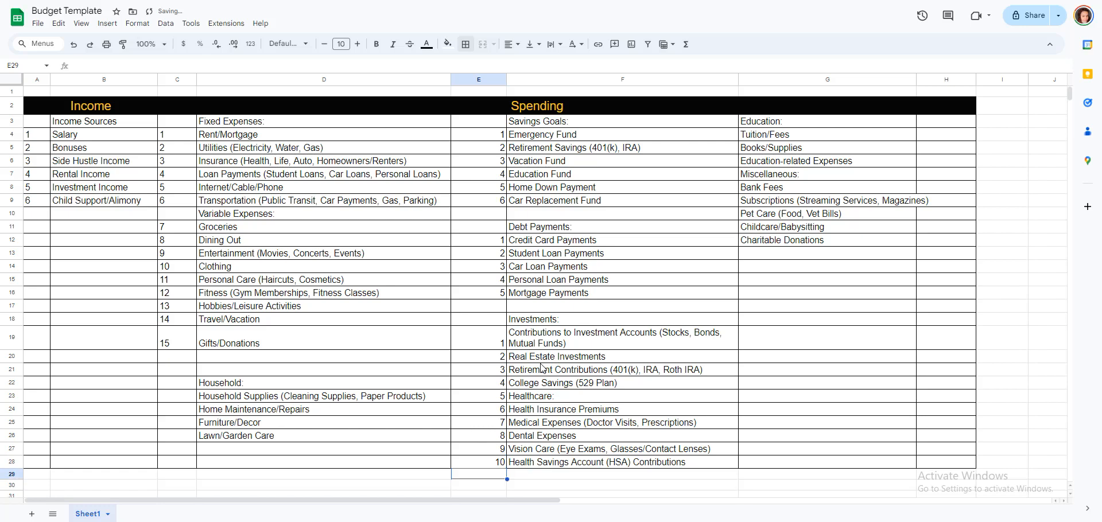
- Delete the numbering column E
drag(488, 339, 489, 463)
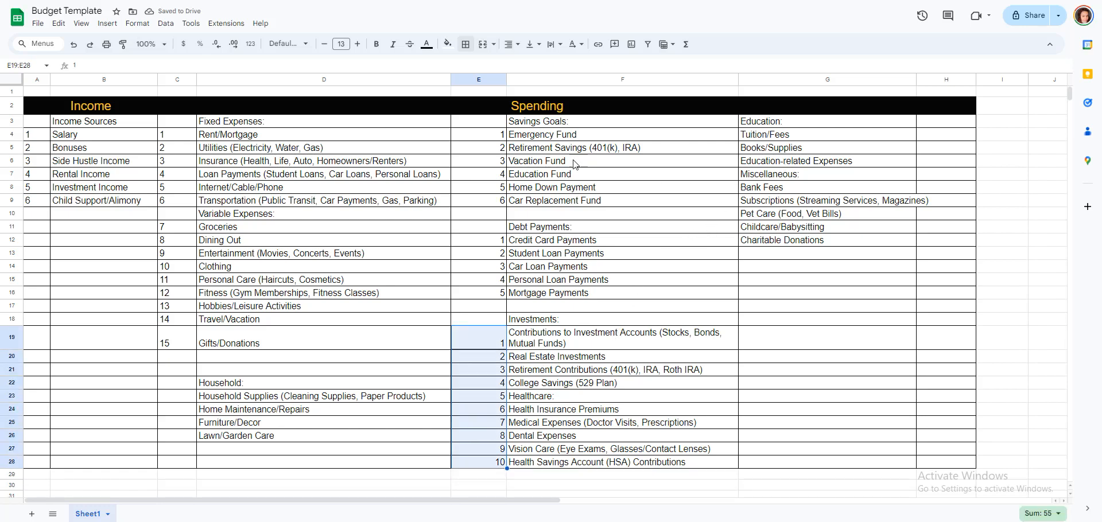
right_click(475, 84)
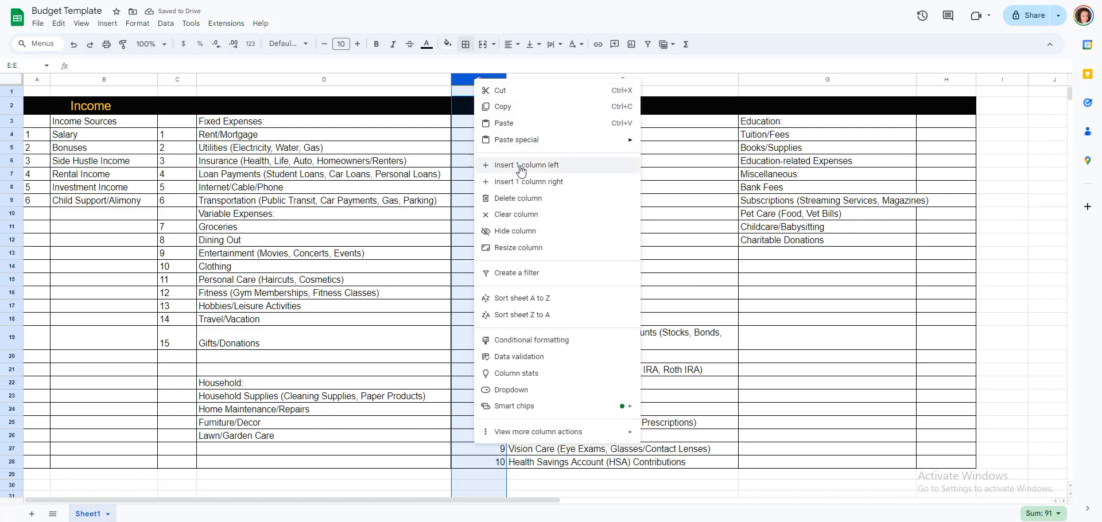
click(516, 197)
- Clear the expense numbering from cells C3:C19
drag(179, 131, 176, 344)
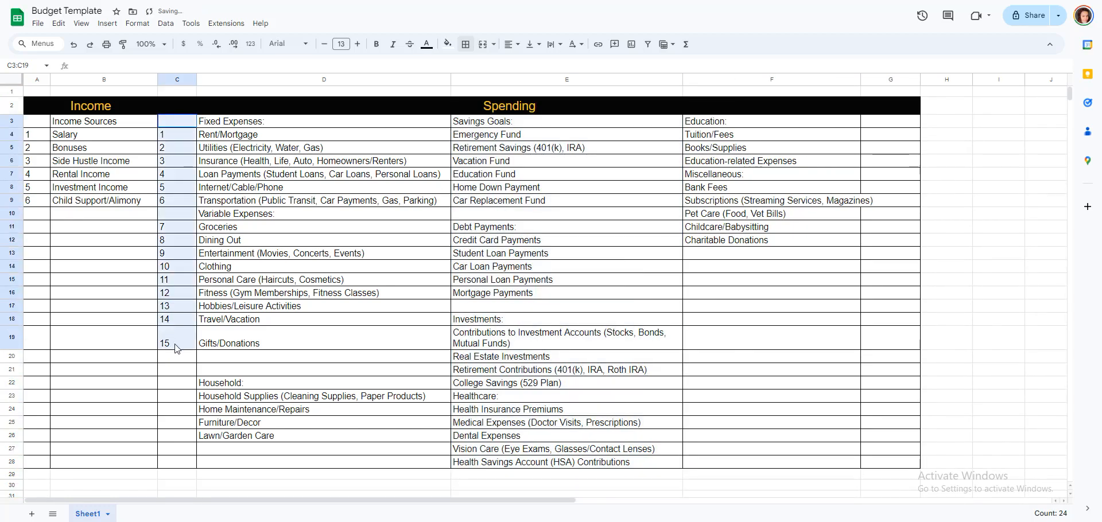
key(Delete)
click(281, 284)
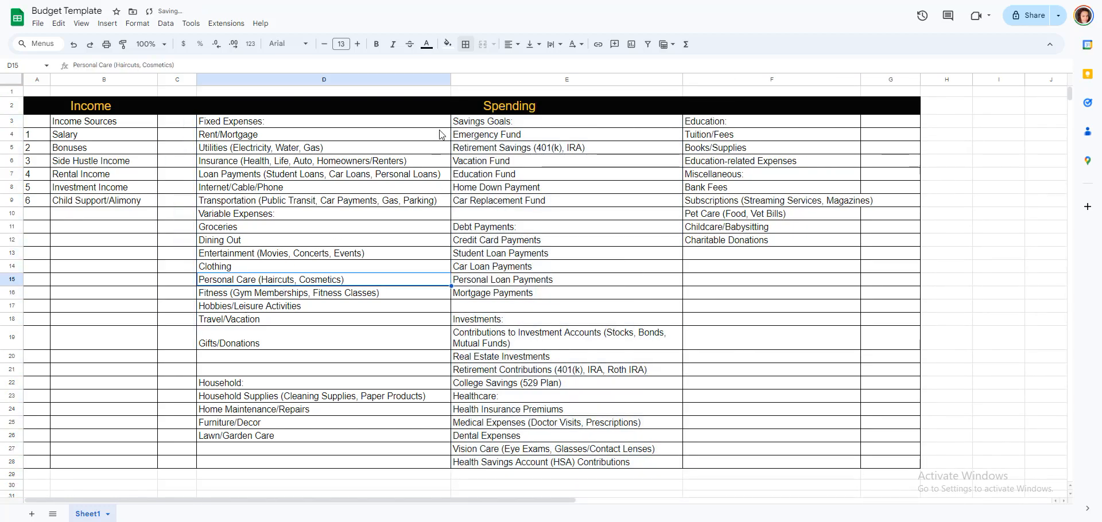
- Insert one blank column before the Savings Goals column and one before the Education column
right_click(474, 84)
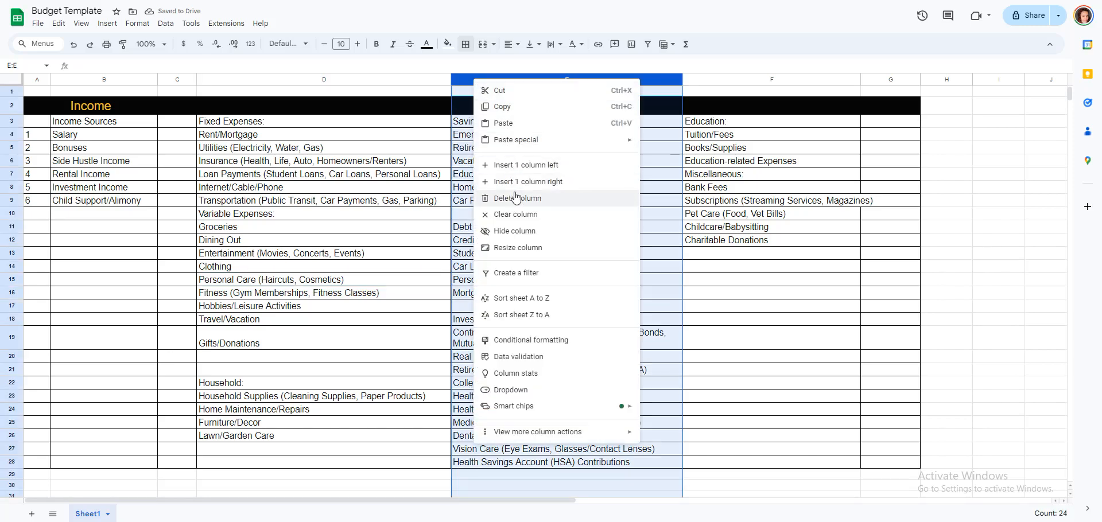
click(518, 171)
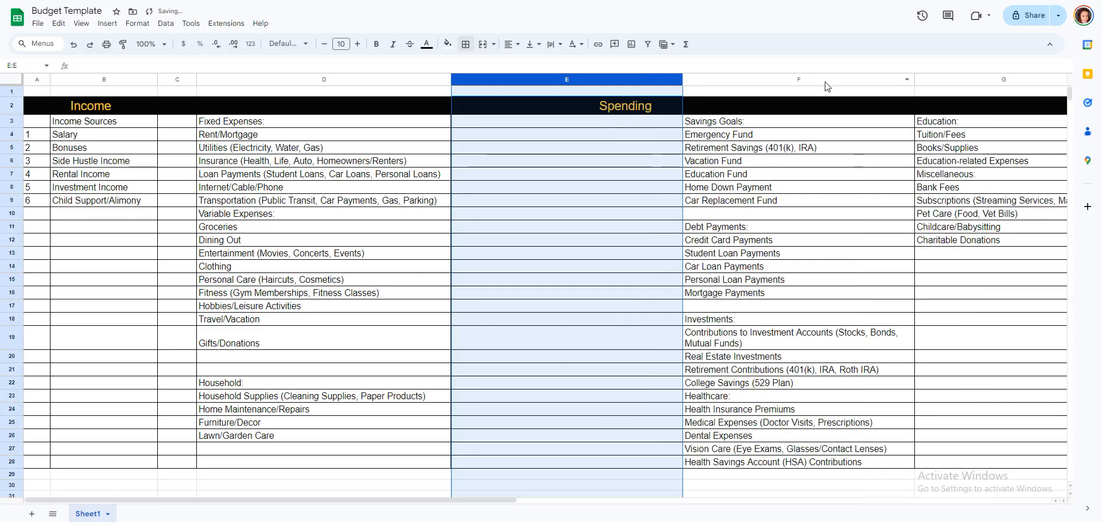
right_click(936, 76)
click(889, 165)
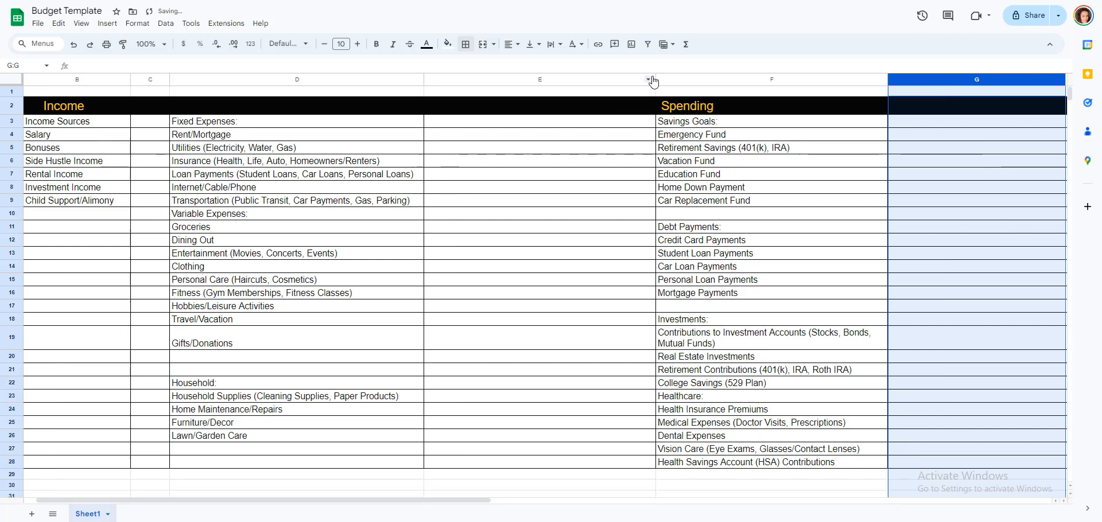
- Narrow the new blank columns E and G
drag(655, 78, 470, 77)
drag(881, 80, 736, 80)
click(58, 243)
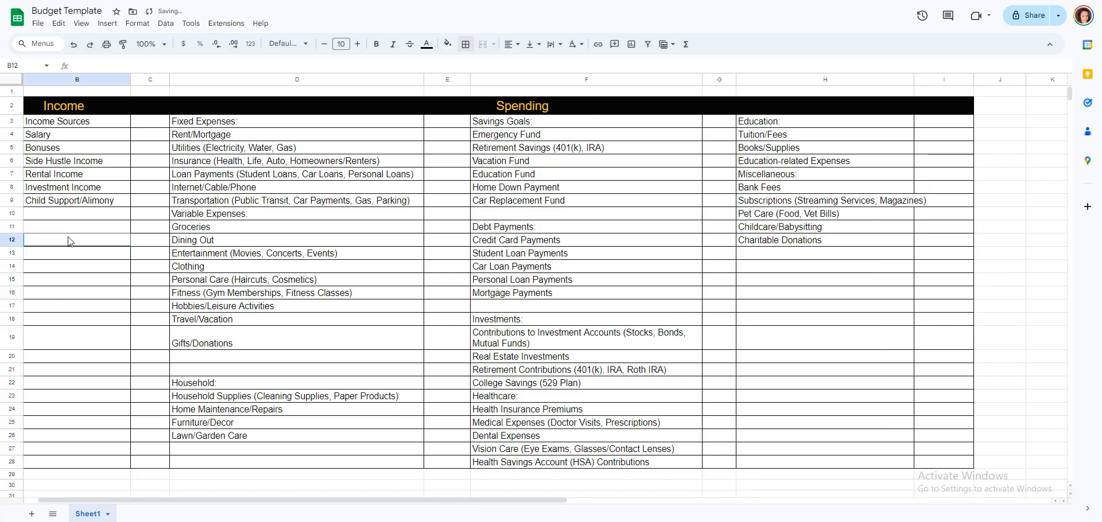
- Widen column B slightly and insert two blank rows above row 1
drag(130, 81, 149, 82)
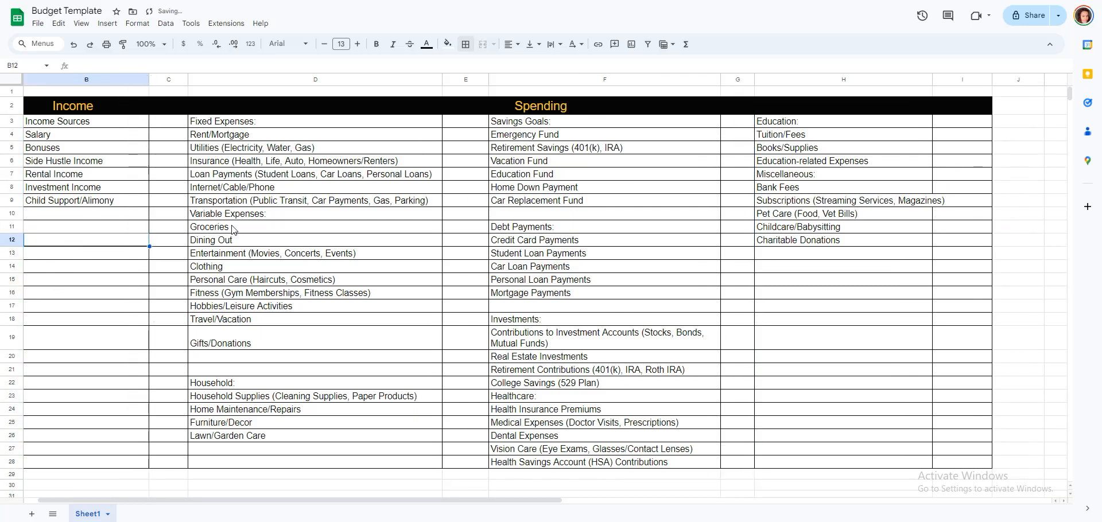
right_click(14, 91)
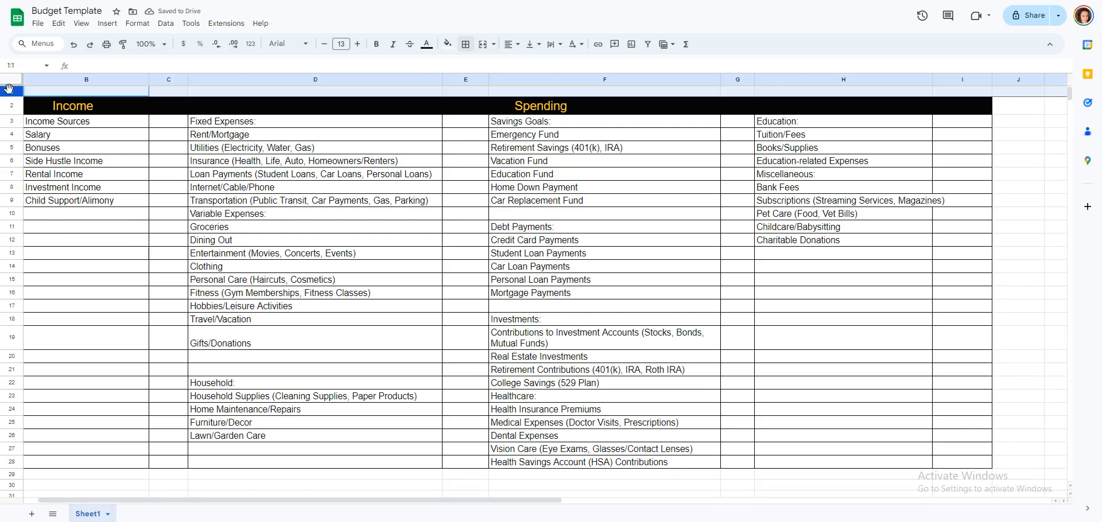
click(55, 176)
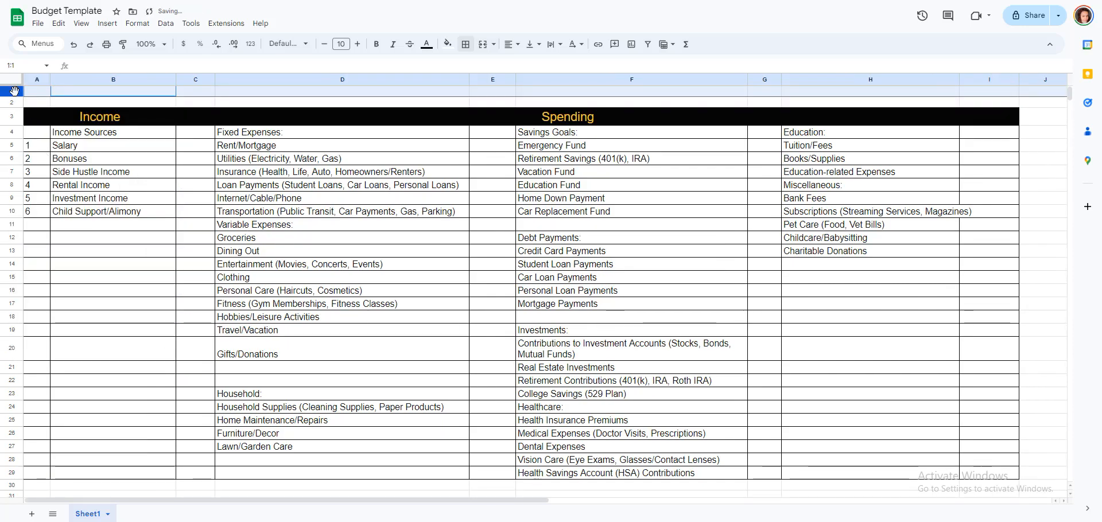
right_click(13, 92)
click(55, 176)
click(221, 208)
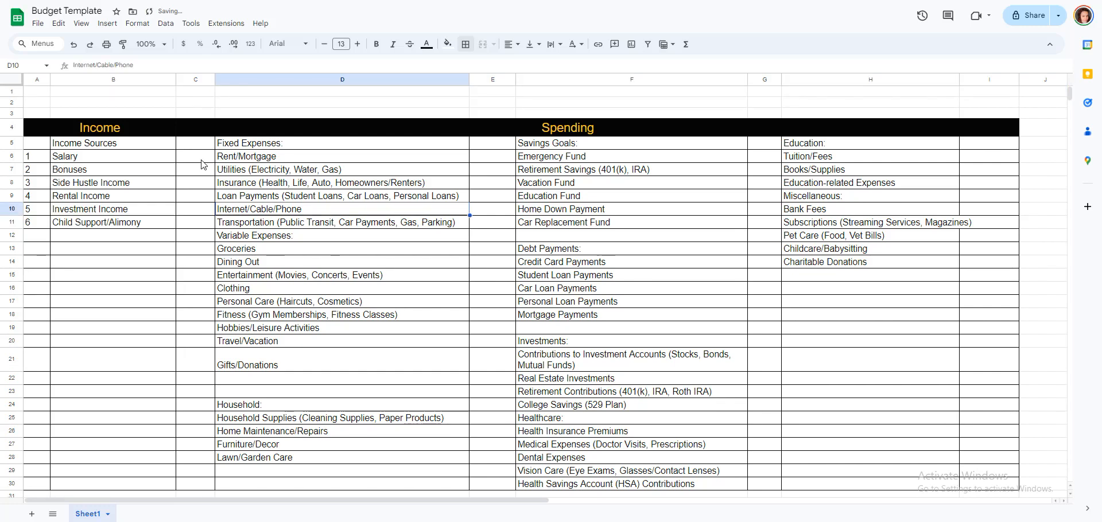
- Enter the labels "General Income:" in cell B1 and "General Spending:" in cell B2
click(131, 93)
text(General Income:)
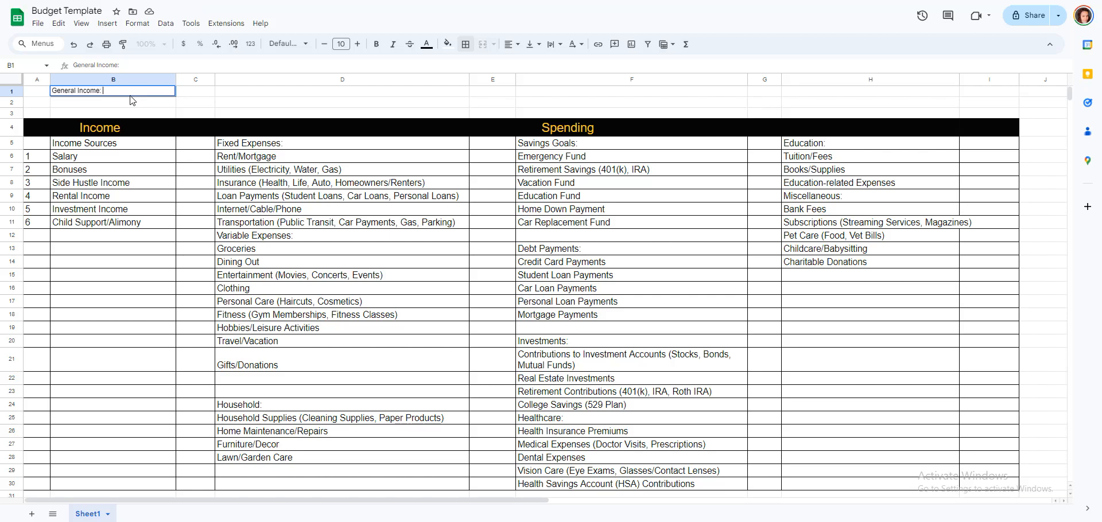
key(Return)
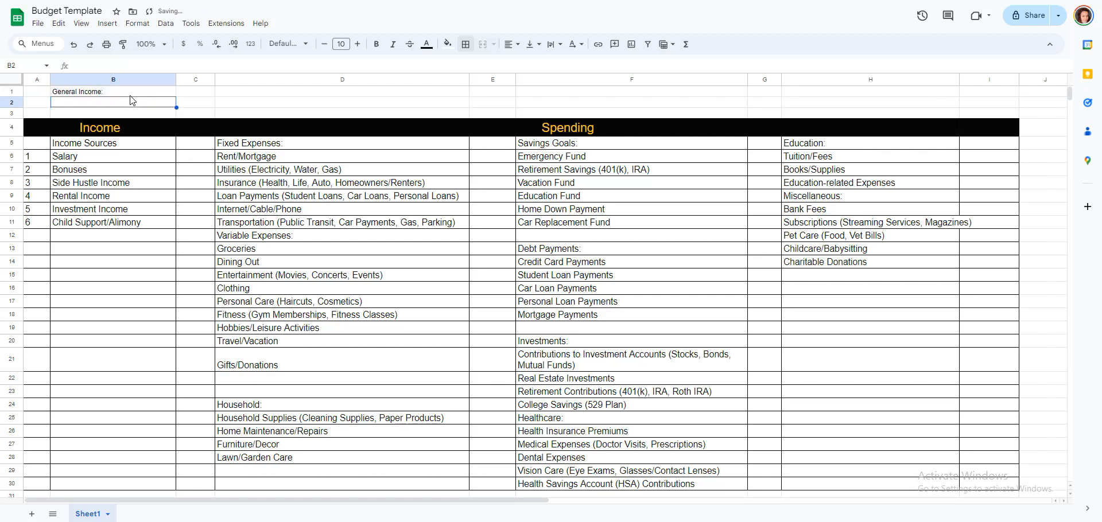
text(General S)
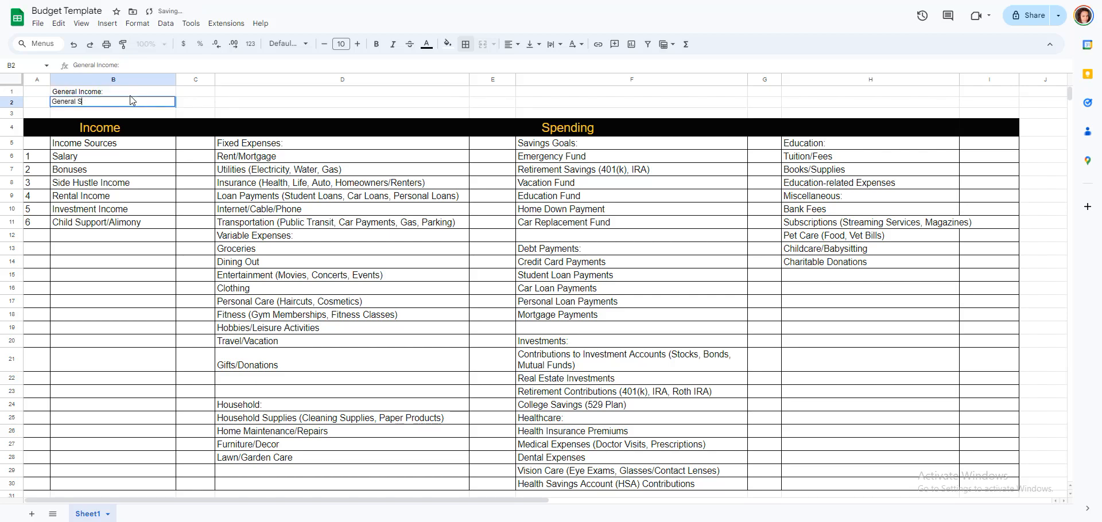
text(pending:)
key(Tab)
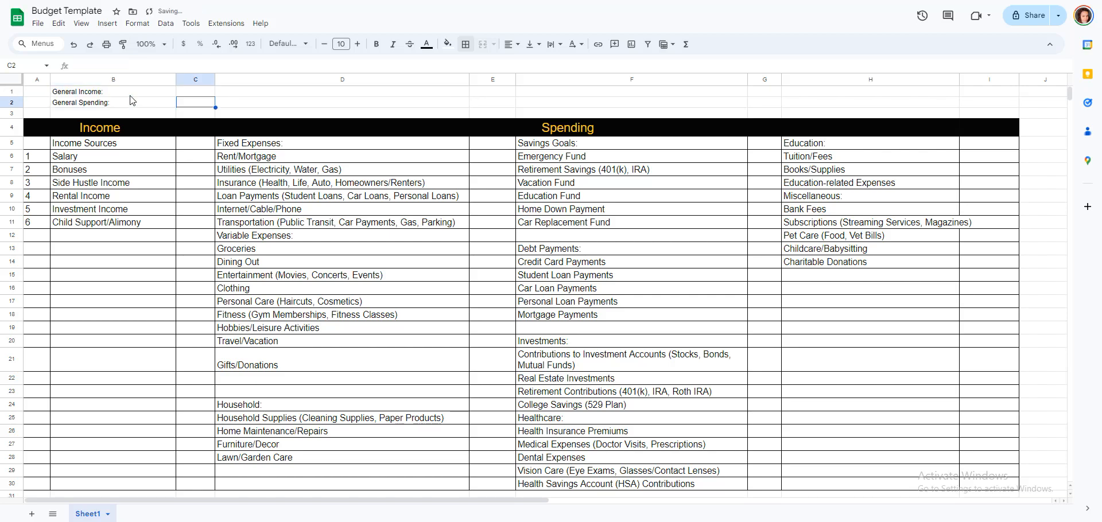
- Enter the label "Budget Difference:" in cell D1
key(Up)
key(Right)
text(Ba)
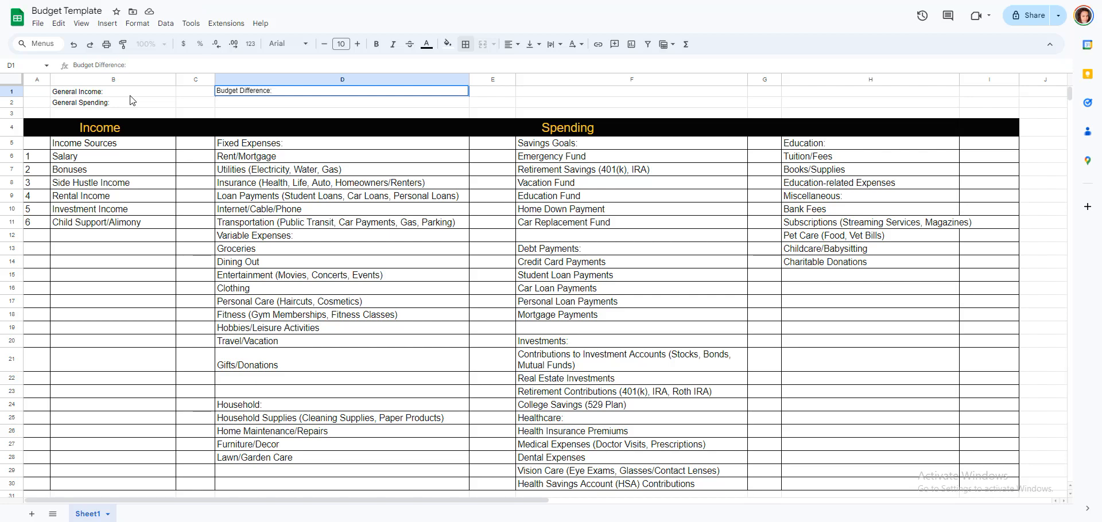
text(dget Difference:)
key(Tab)
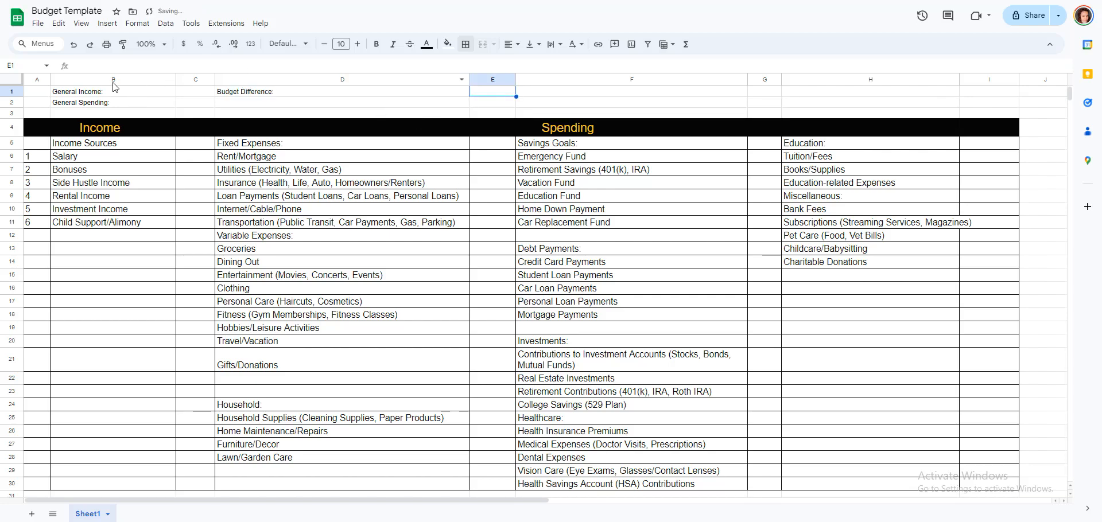
- Set the font size of the summary labels in B1:D2 to 18
drag(113, 90, 324, 106)
click(345, 44)
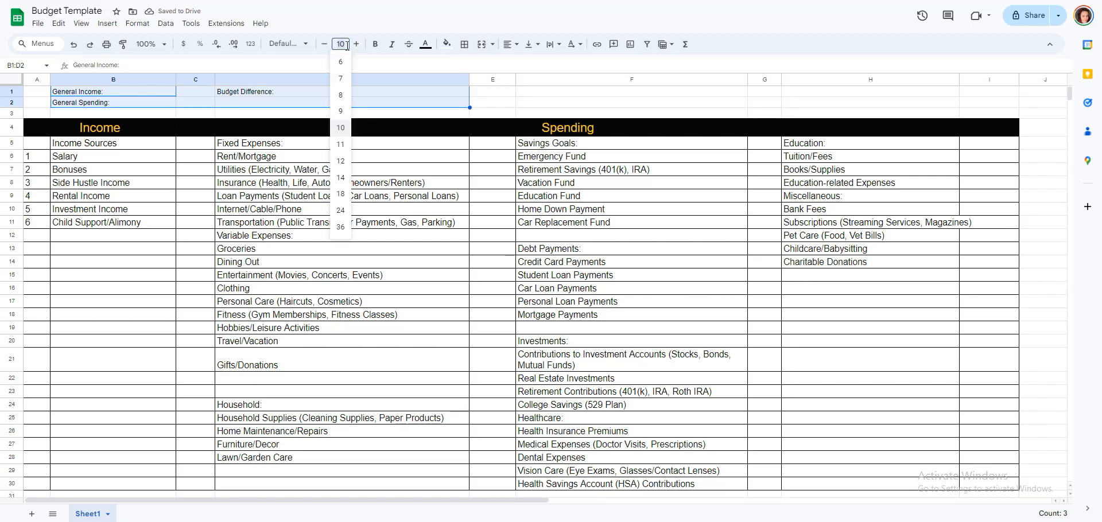
click(340, 194)
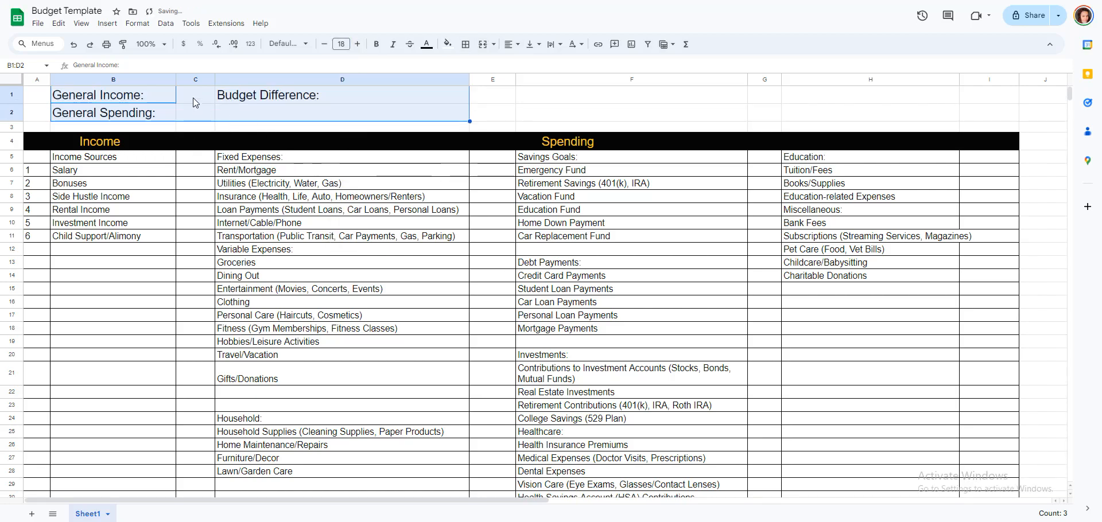
- Fill cells C1:C2 beside the General Income and General Spending labels with a yellow-orange color
drag(193, 99, 194, 115)
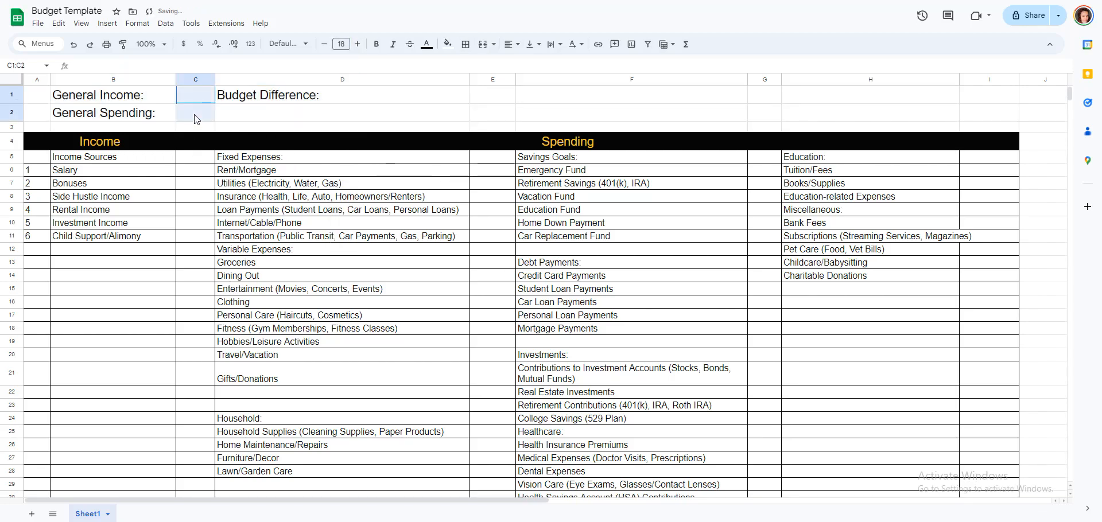
click(445, 44)
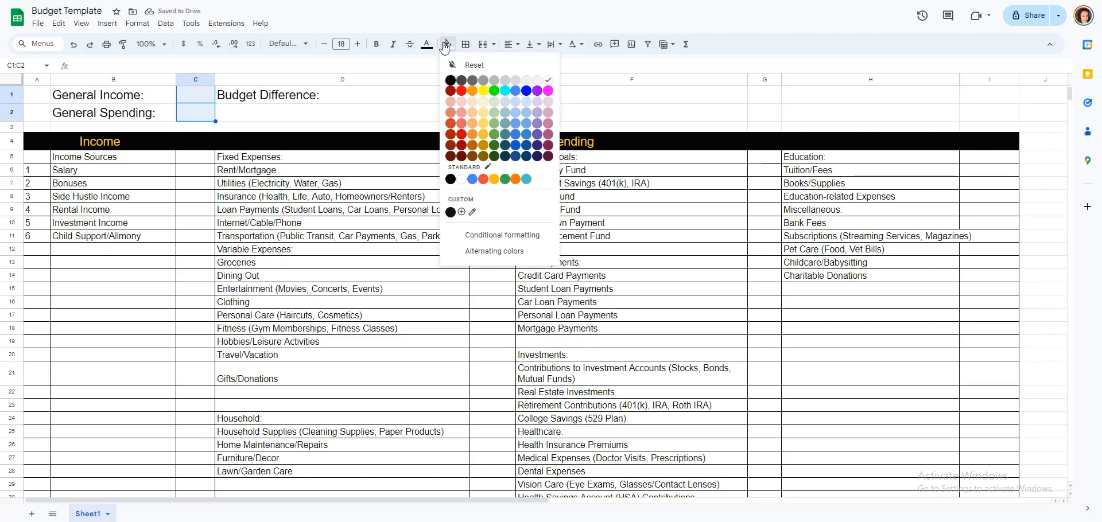
click(478, 133)
click(446, 44)
click(484, 124)
- Fill cell E1 beside the Budget Difference label with the same yellow-orange as C1:C2
click(493, 98)
click(449, 46)
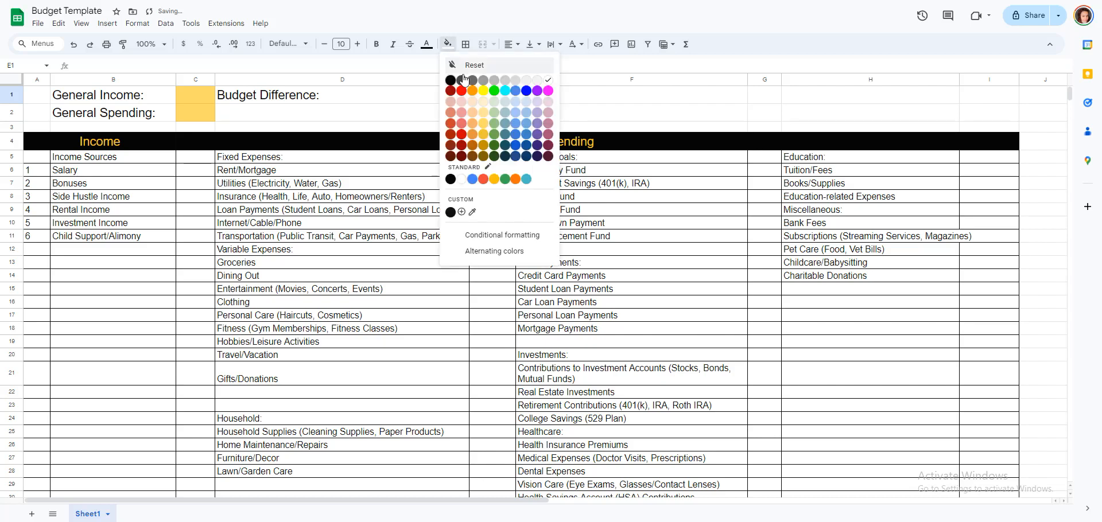
click(484, 118)
click(418, 96)
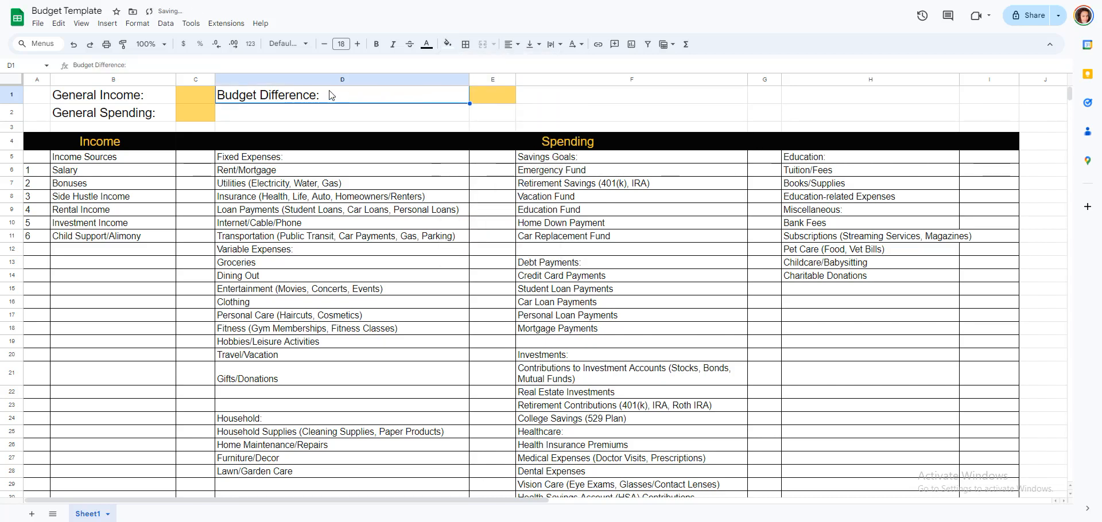
drag(142, 102, 144, 115)
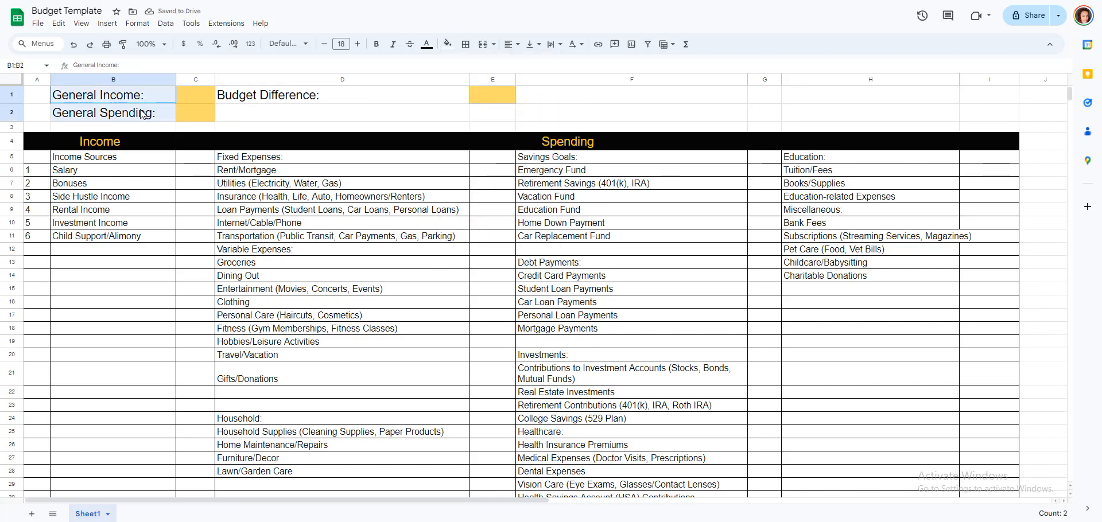
- Apply the Accounting number format to the income amount cells C6:C11
click(201, 171)
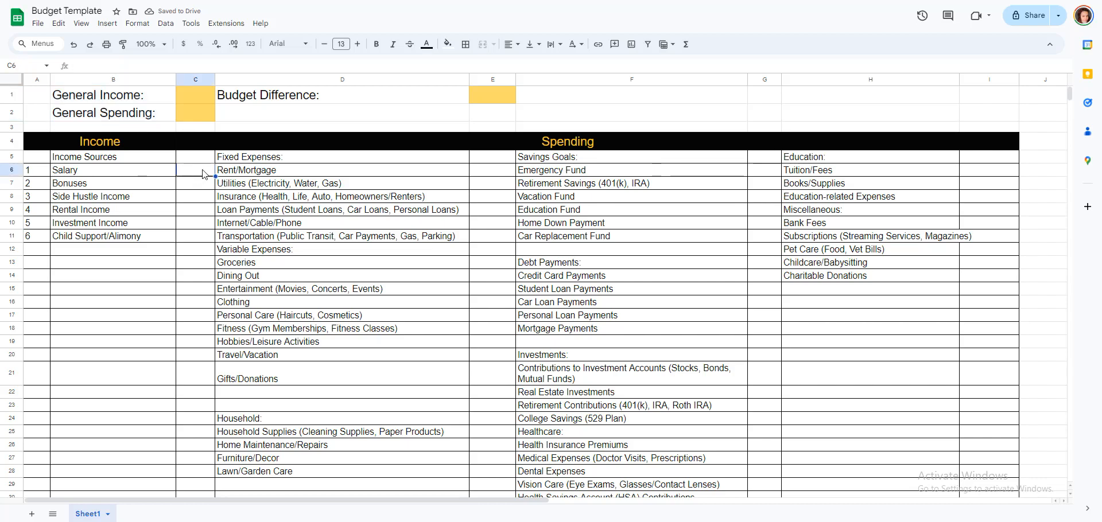
drag(201, 172, 198, 237)
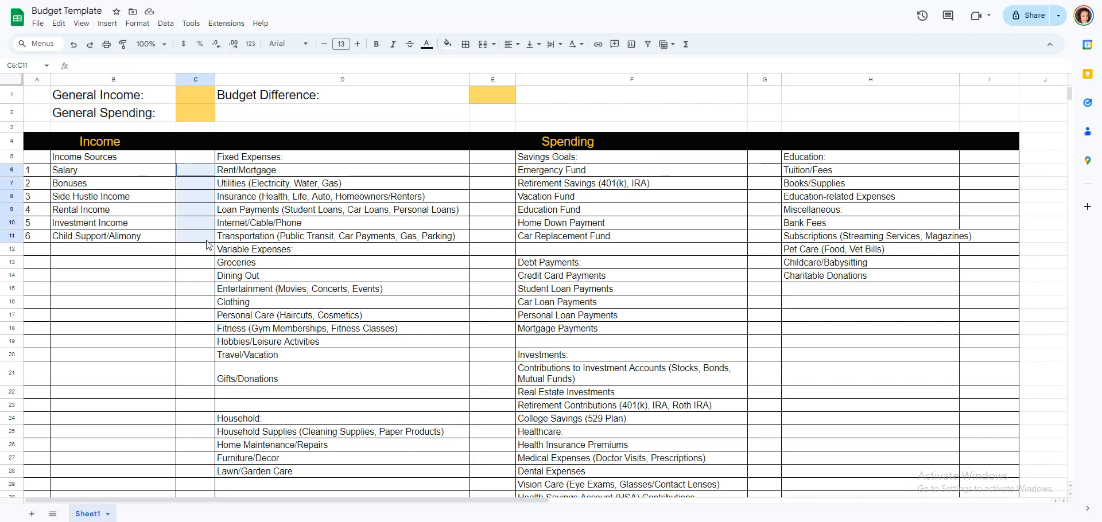
click(165, 23)
click(137, 24)
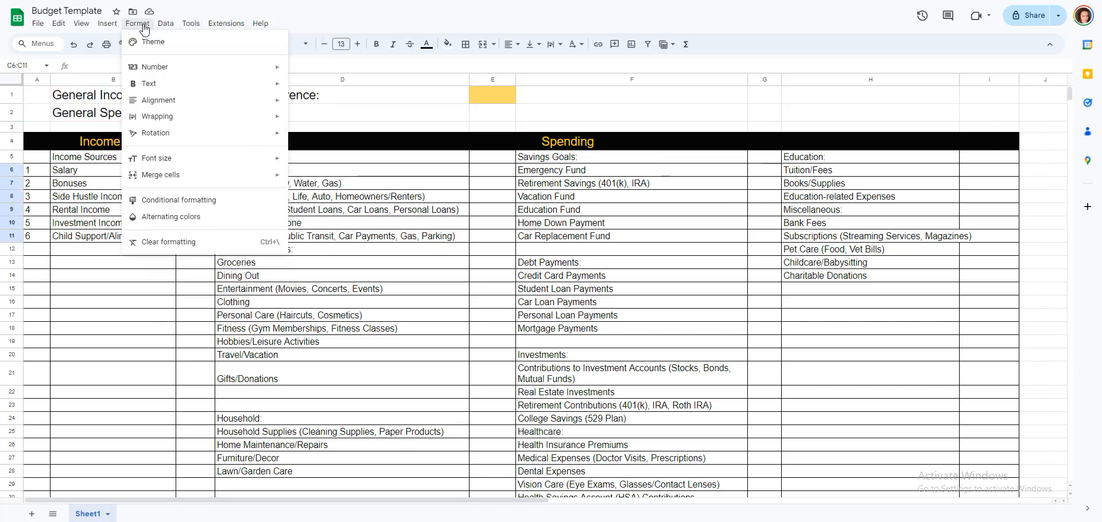
mouse_move(266, 69)
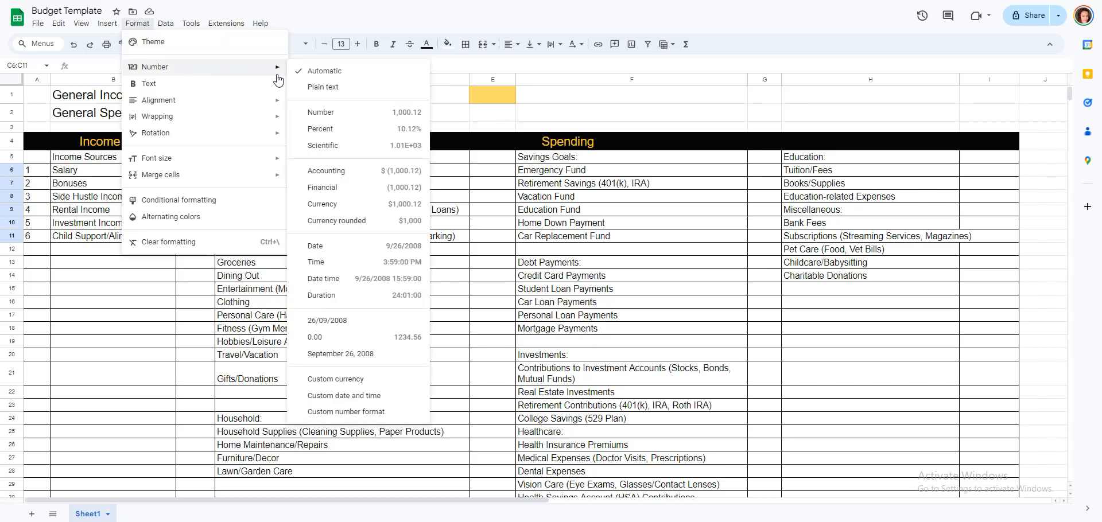
click(351, 171)
- Apply the Accounting number format to the expense amount cells E6:E28
drag(486, 171, 497, 402)
scroll(507, 347, down, 2)
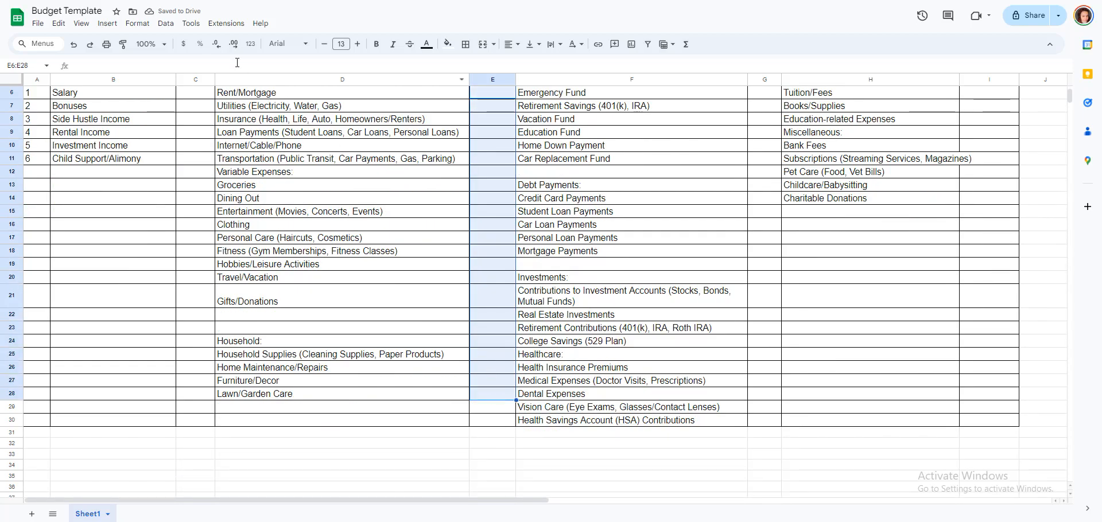
click(166, 25)
mouse_move(138, 23)
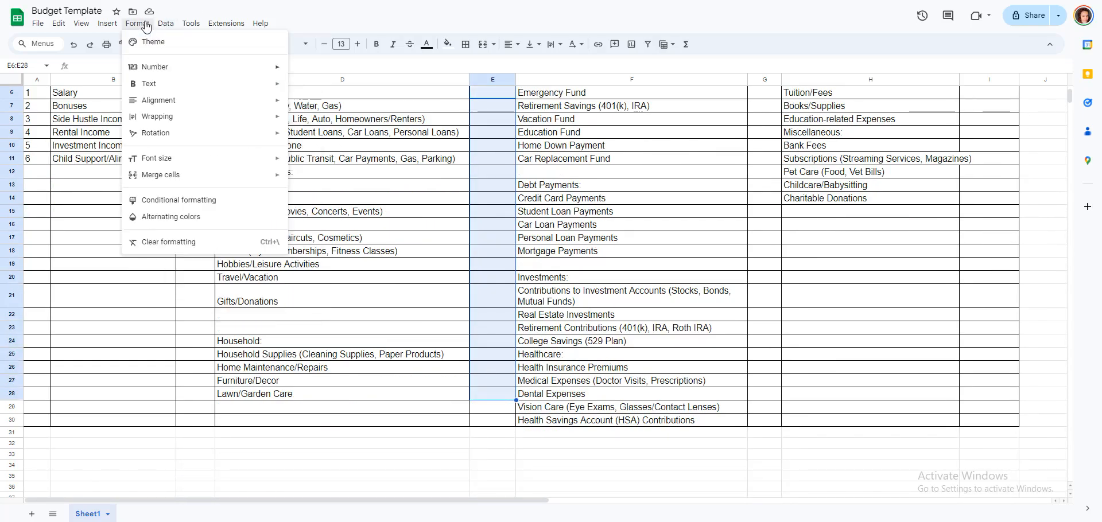
mouse_move(184, 85)
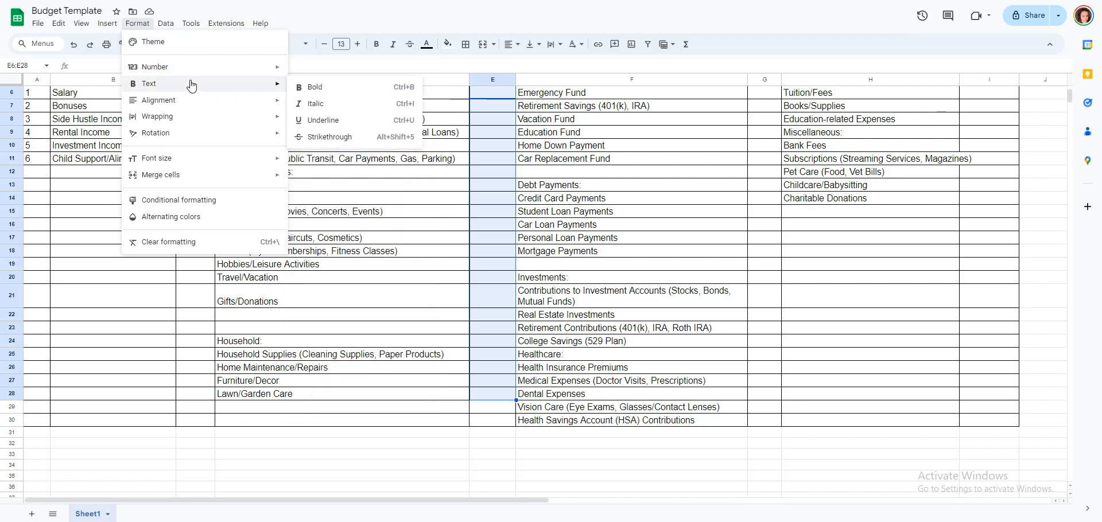
mouse_move(206, 67)
click(352, 171)
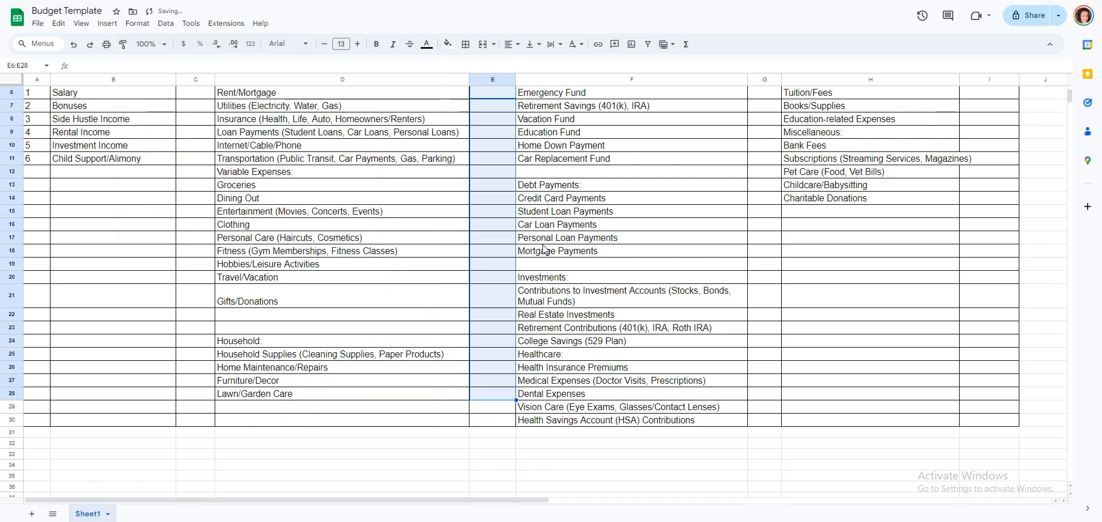
- Apply the Accounting number format to the column G cells beside the Savings Goals list and to I5:I14
drag(750, 406, 762, 160)
ctrl+drag(987, 157, 982, 276)
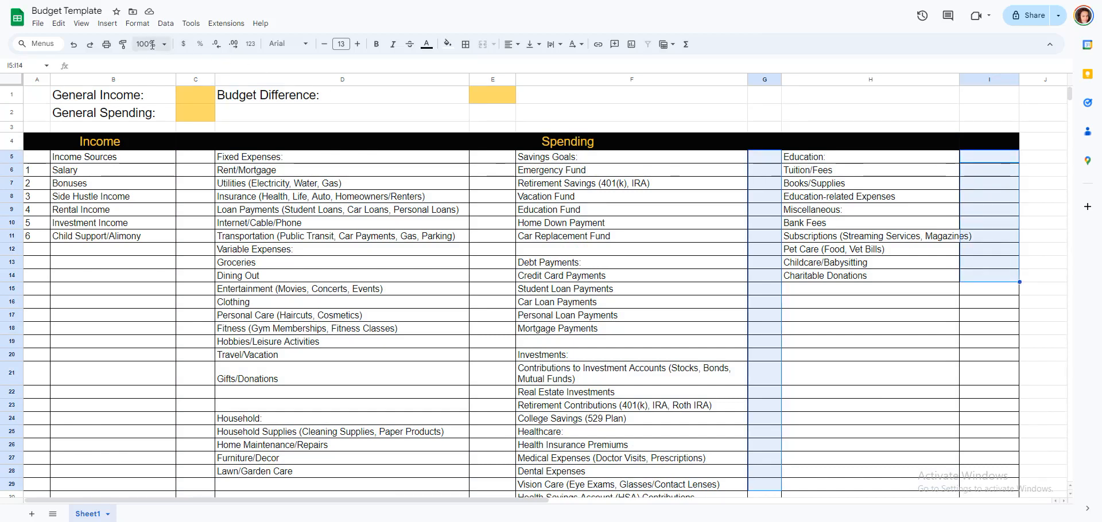
click(164, 25)
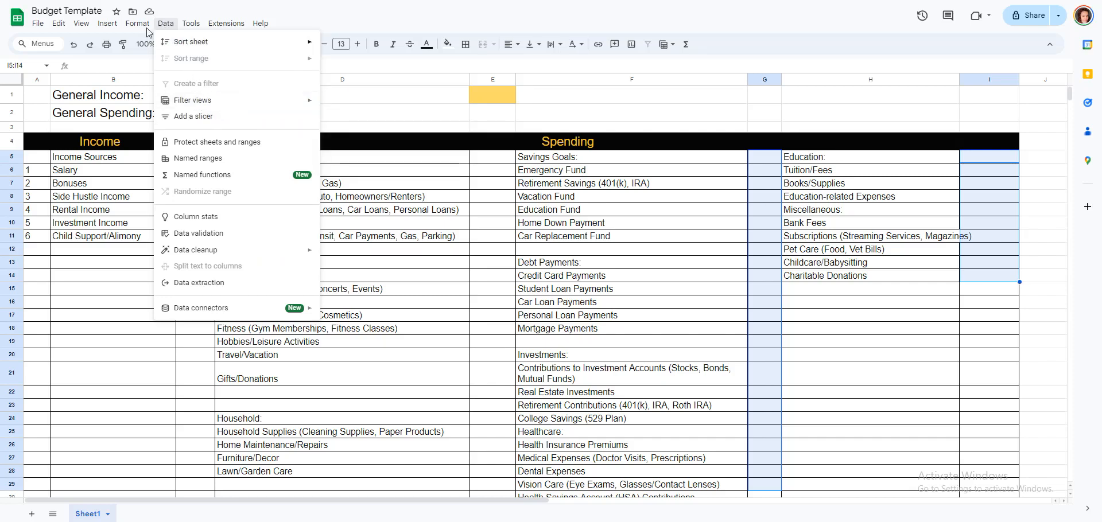
mouse_move(137, 23)
mouse_move(164, 68)
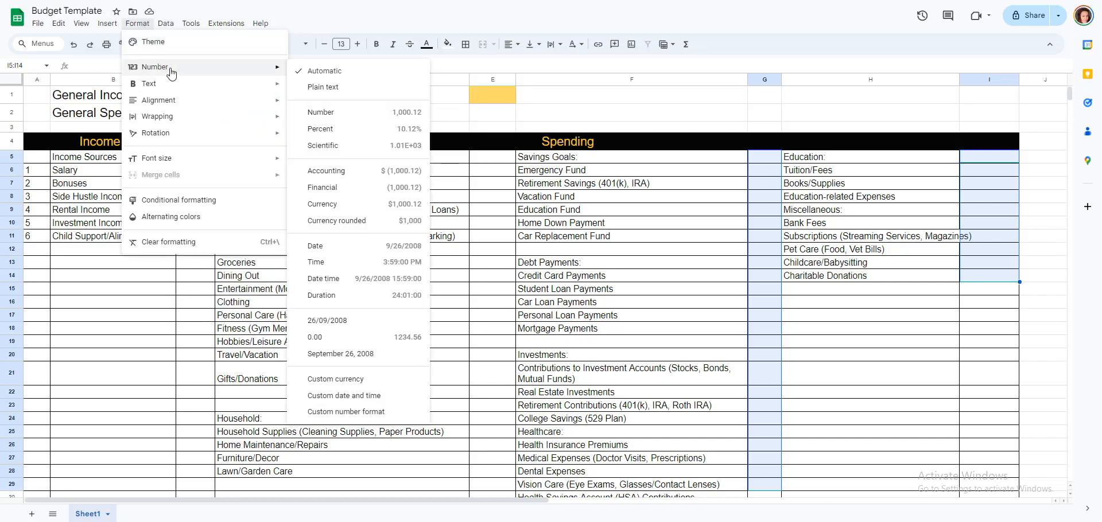
click(347, 171)
click(736, 225)
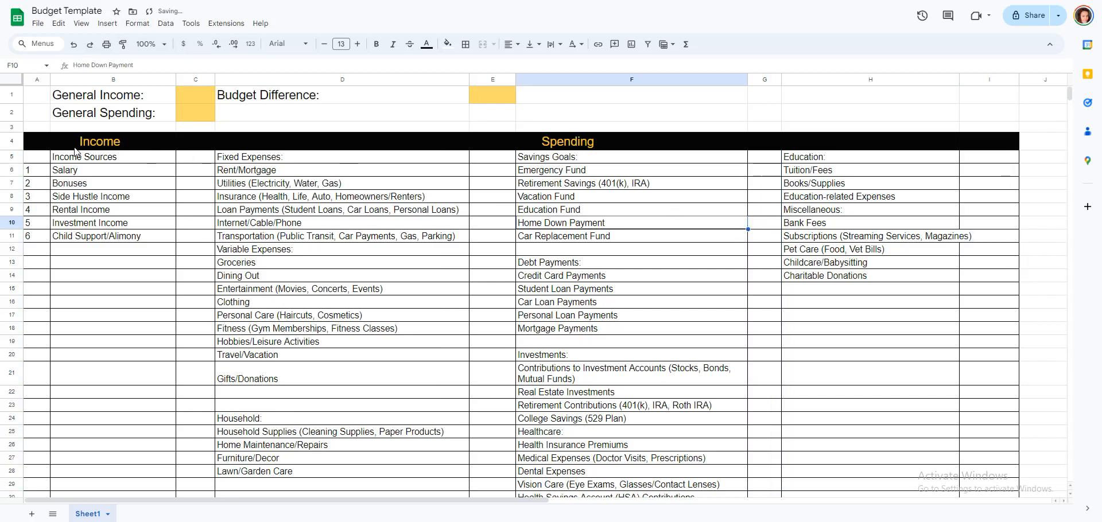
- Enter 5000 as the Salary amount in C6 and widen column C enough to fit it
click(177, 173)
text(5000)
key(Return)
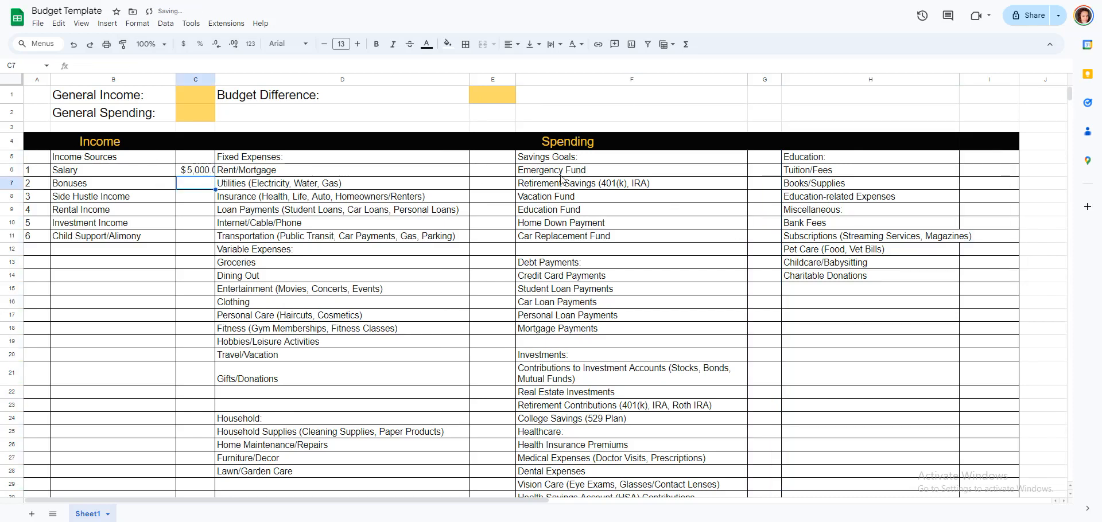
double_click(215, 79)
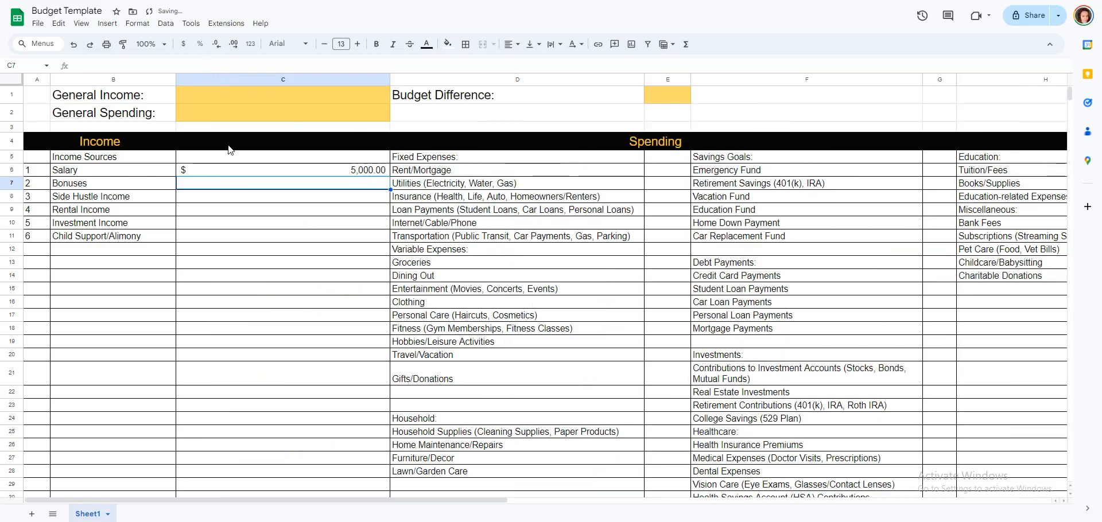
drag(390, 80, 231, 78)
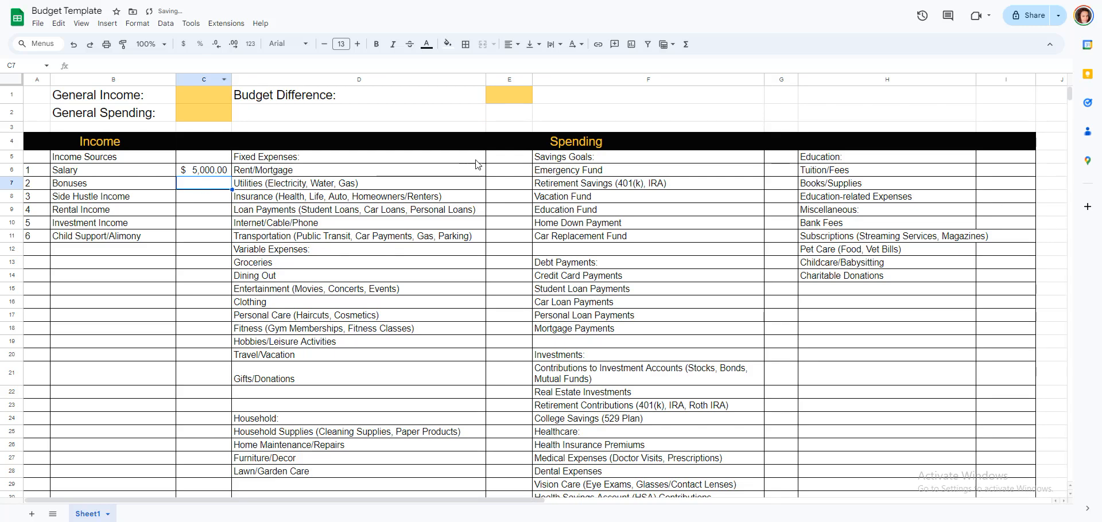
- Enter 1000 for Bonuses, 500 for Side Hustle Income, 200 for Rental Income and 1500 for Investment Income in column C
text(1000)
key(Return)
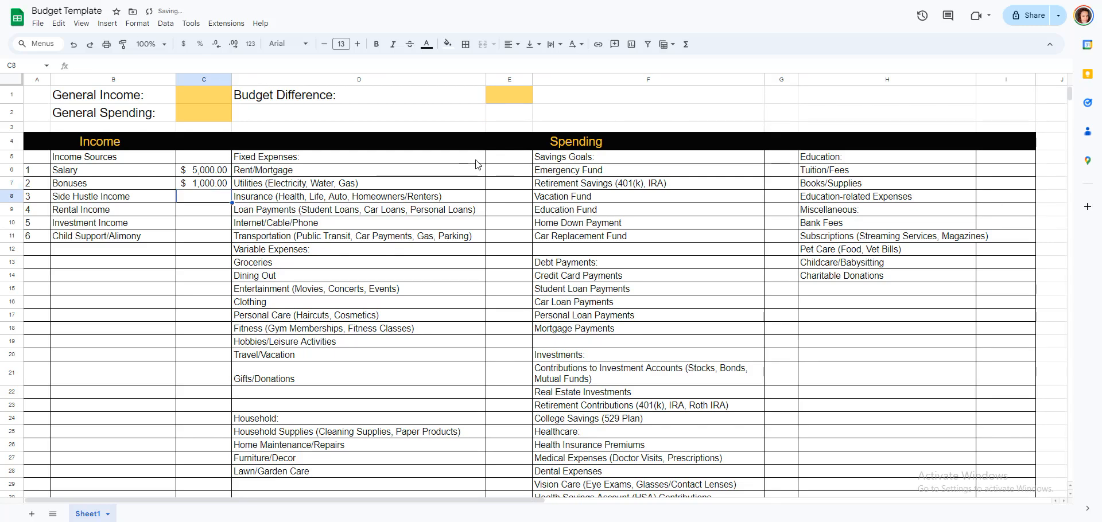
text(500)
key(Return)
text(200)
key(Return)
text(1)
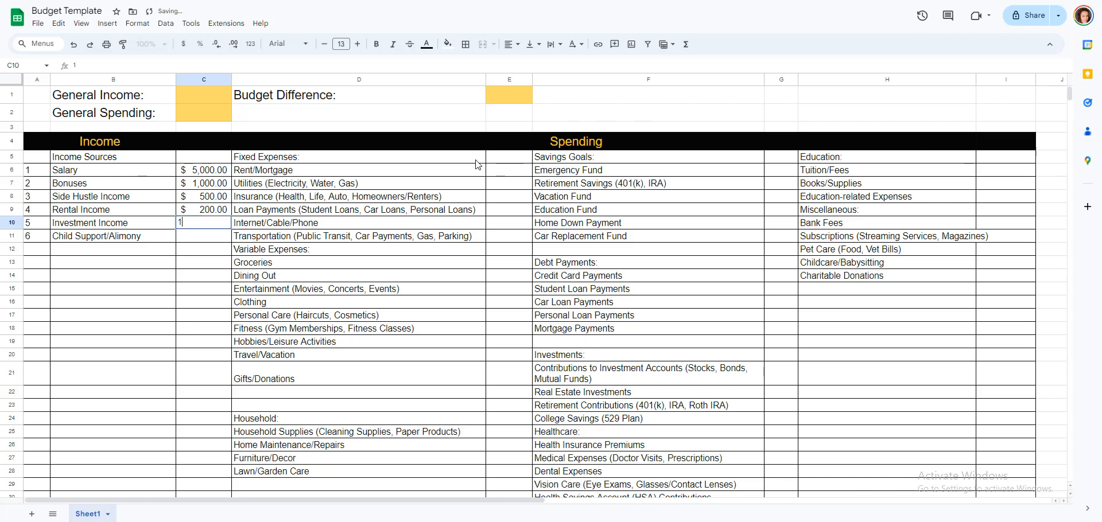
key(Return)
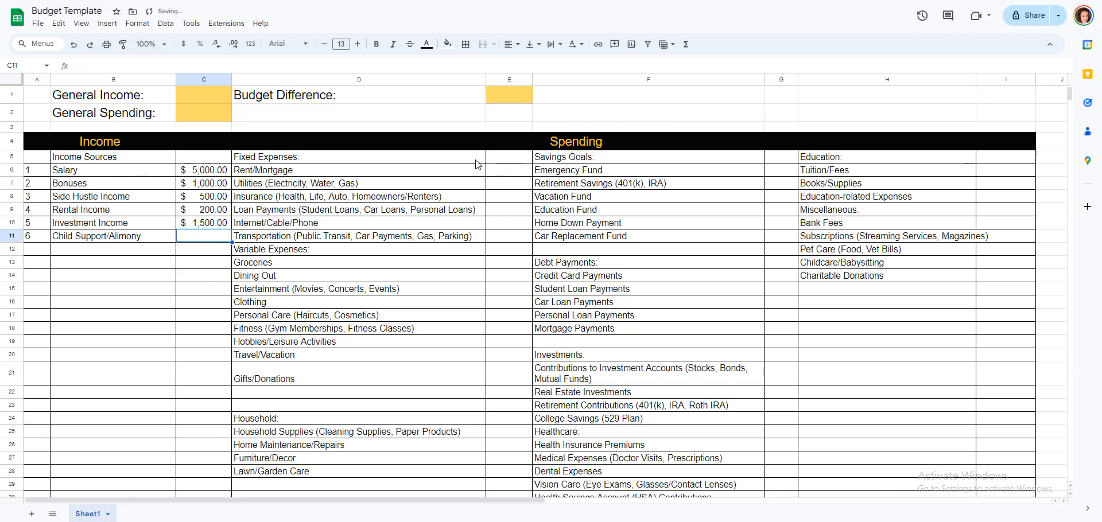
- Enter 0 for Child Support/Alimony in C11, 700 for Rent/Mortgage in E6 and 100 for Utilities in E7
text(0)
key(Return)
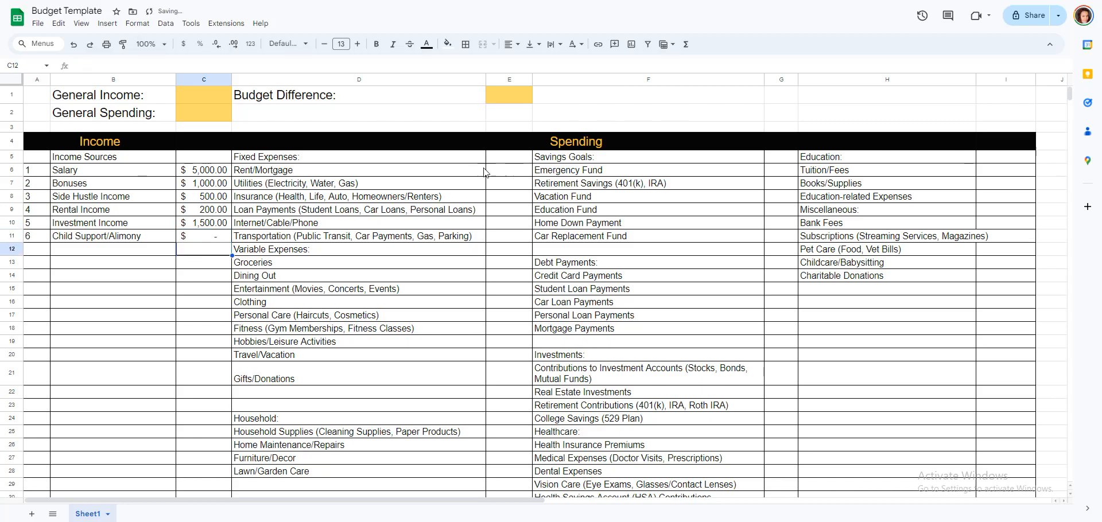
click(500, 170)
text(700)
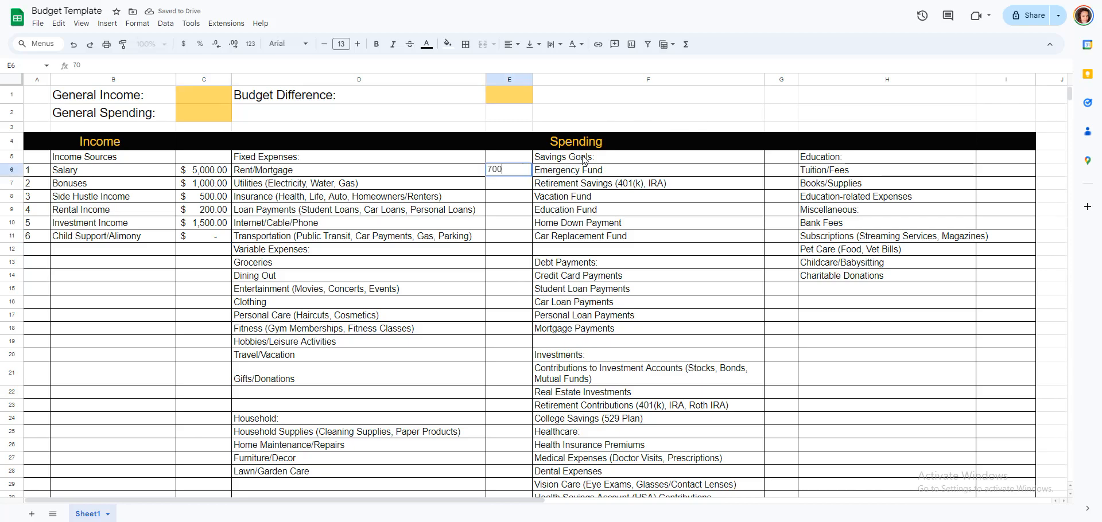
key(Return)
text(100)
key(Return)
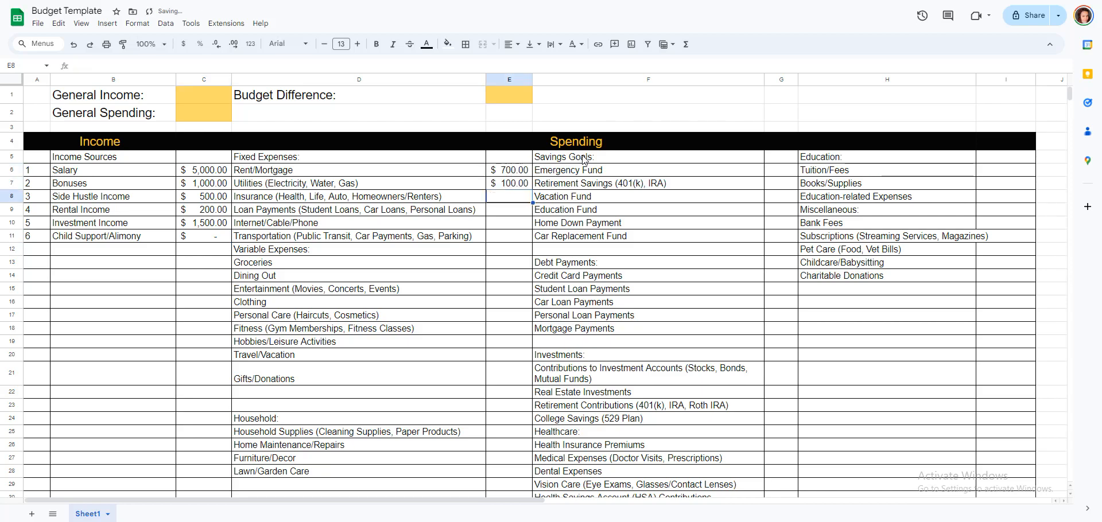
- Enter 100 for Insurance, 50 for Loan Payments, 50 for Internet/Cable/Phone and 200 for Transportation in column E
text(100)
key(Return)
text(50)
key(Return)
text(50)
key(Return)
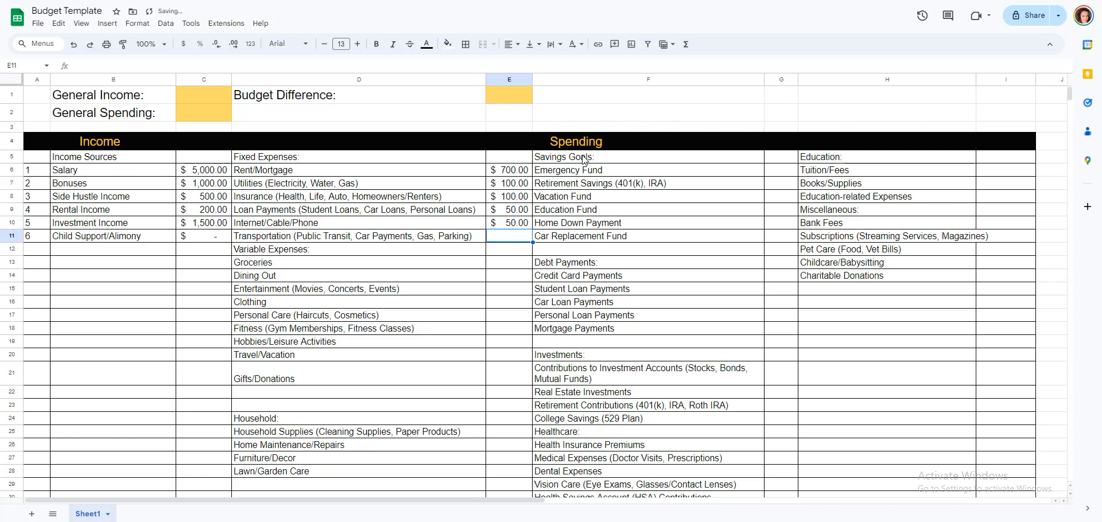
text(200)
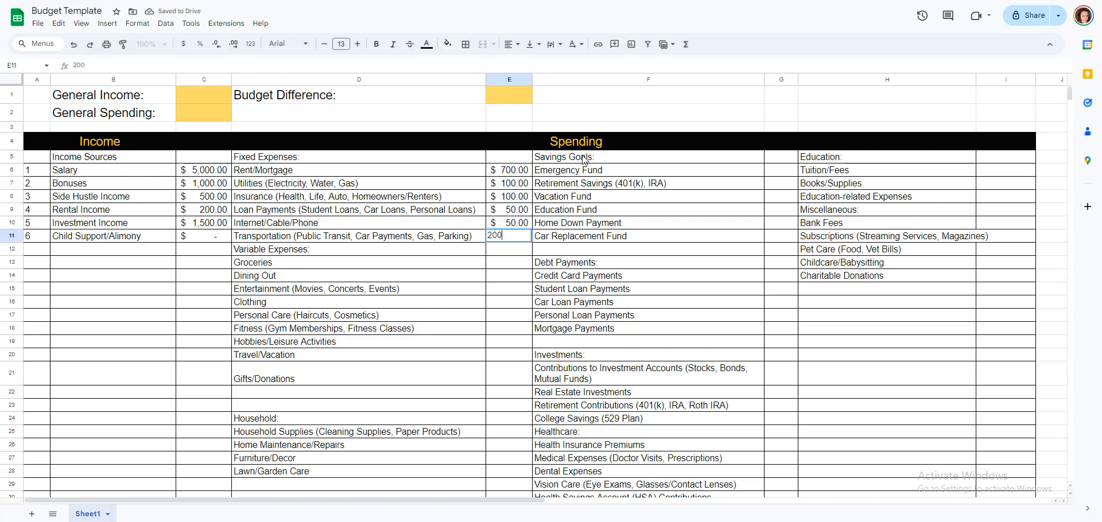
key(Return)
key(Return)
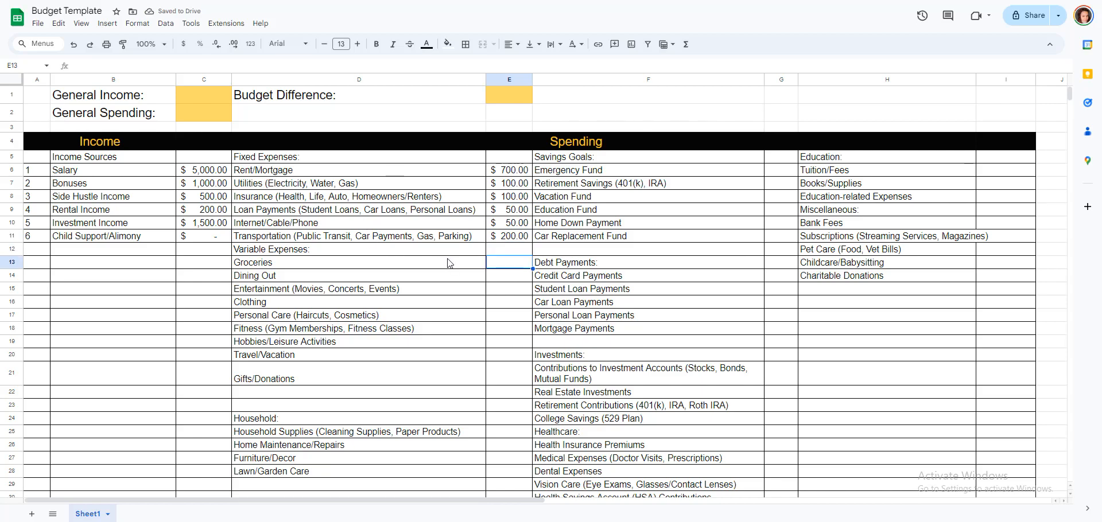
- Enter 3000 for Groceries, 500 for Dining Out, 200 for Entertainment and 500 for Clothing in column E
text(3000)
key(Return)
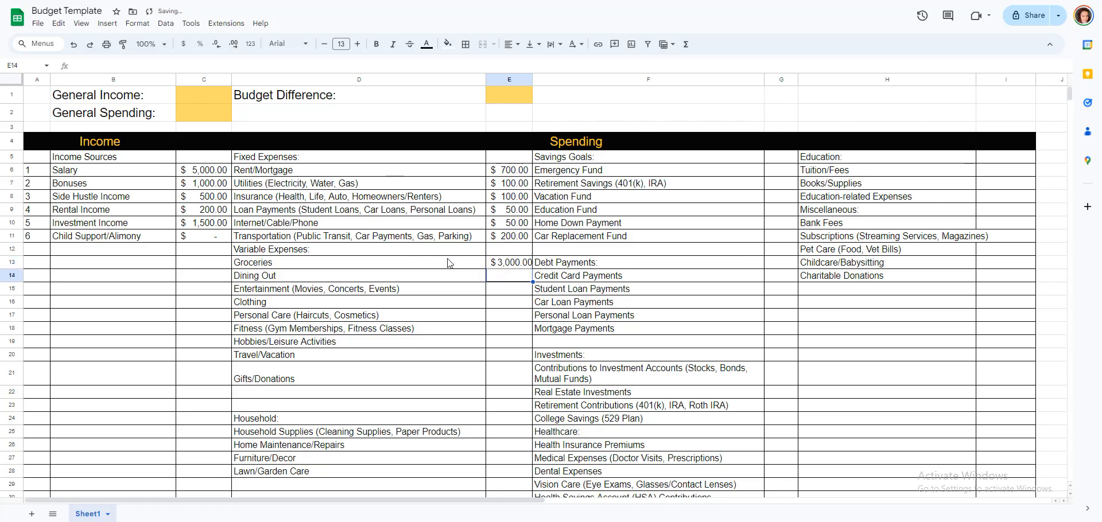
text(10)
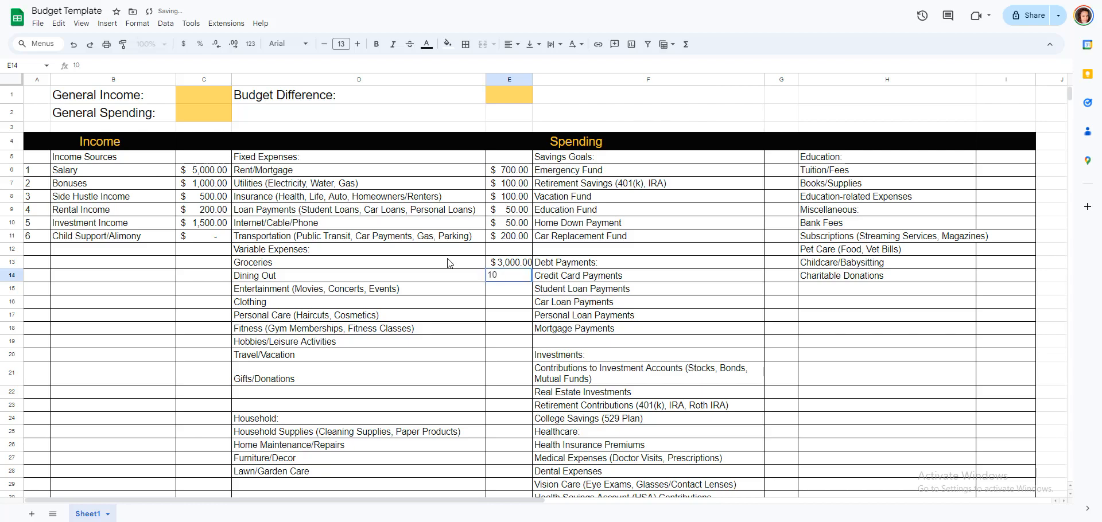
text(500)
key(Return)
text(200)
key(Return)
text(500)
key(Return)
- Enter 100 each for Personal Care, Fitness and Hobbies/Leisure Activities, 500 for Travel/Vacation and 50 for Gifts/Donations in column E
text(100)
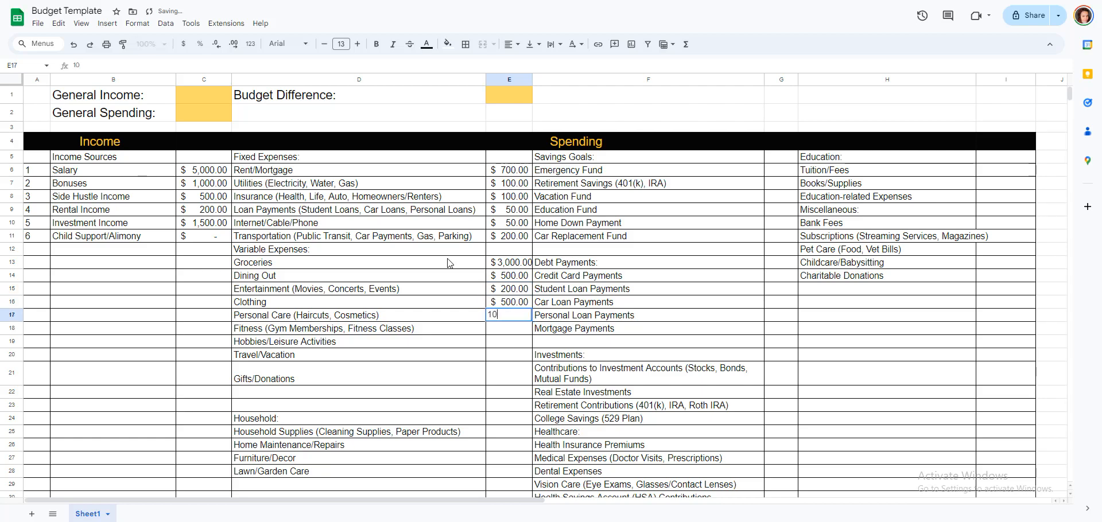
key(Return)
text(100)
key(Return)
text(100)
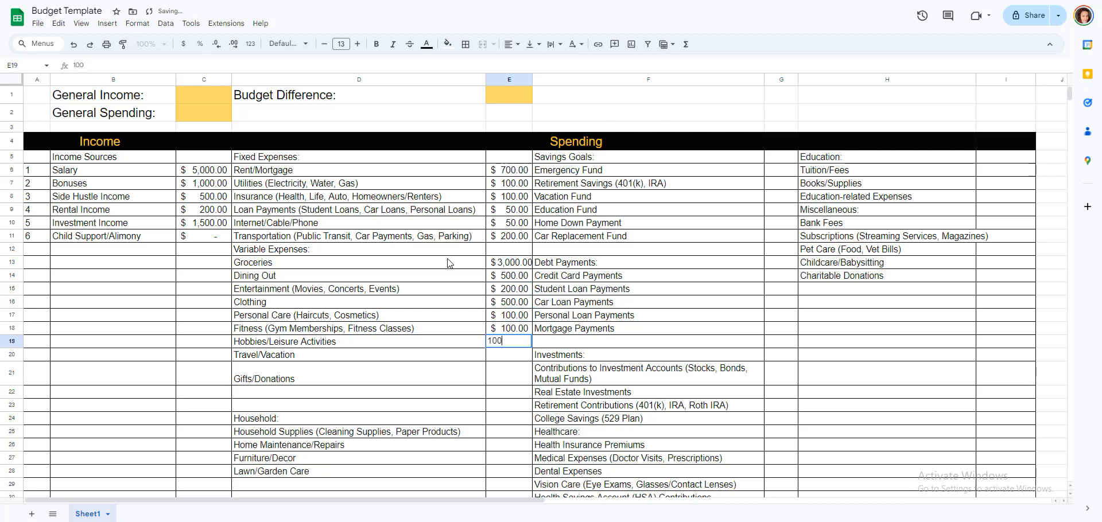
key(Return)
text(500)
key(Return)
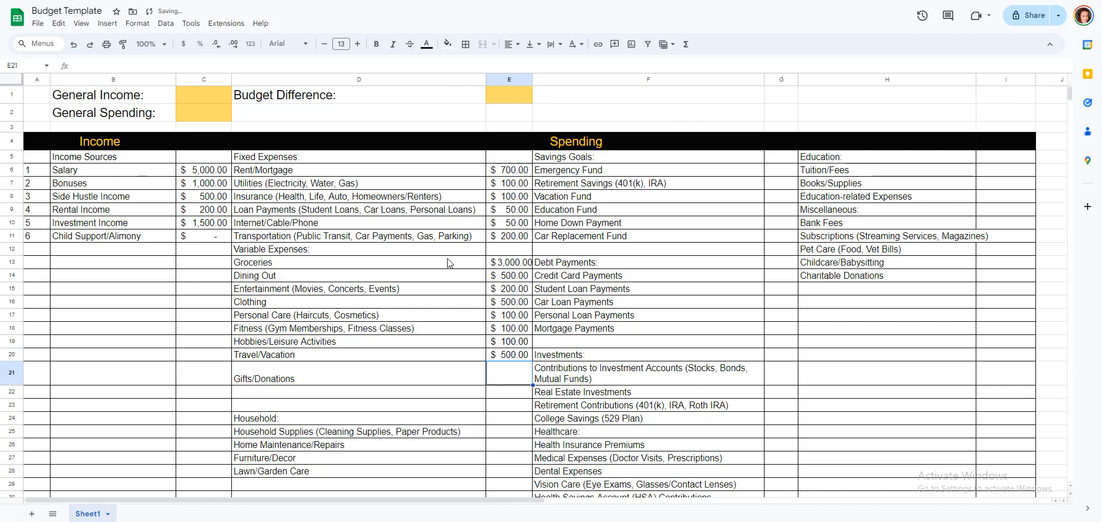
text(50)
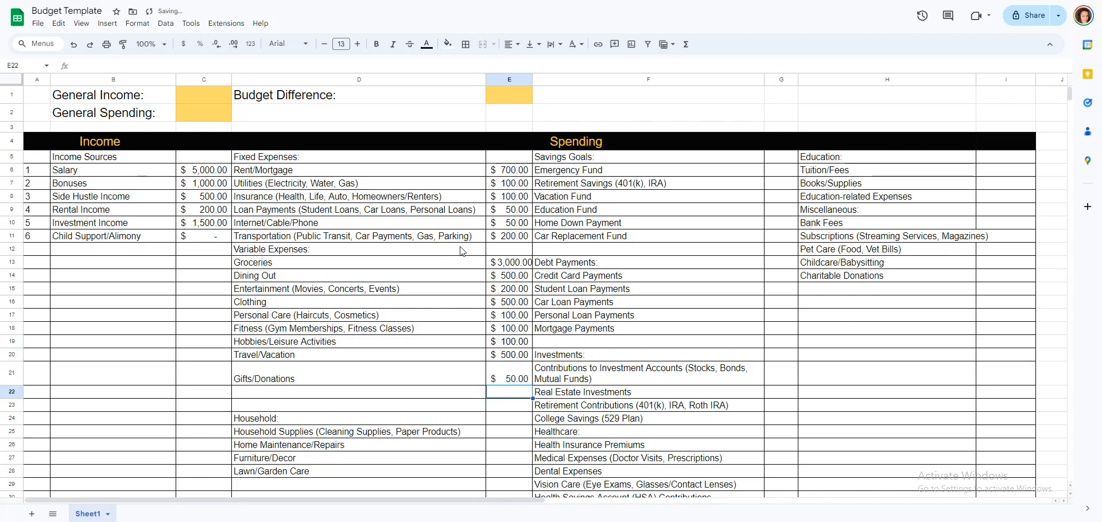
- Enter 100 for Emergency Fund in G6 and fill it down the Savings Goals amounts through G11
click(785, 174)
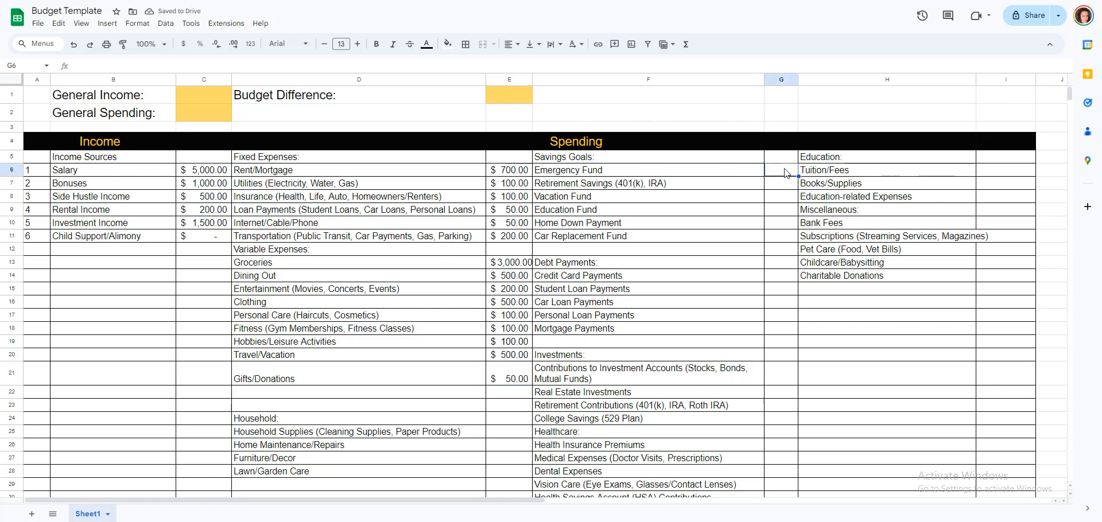
text(100)
key(Return)
click(787, 173)
drag(798, 177, 790, 239)
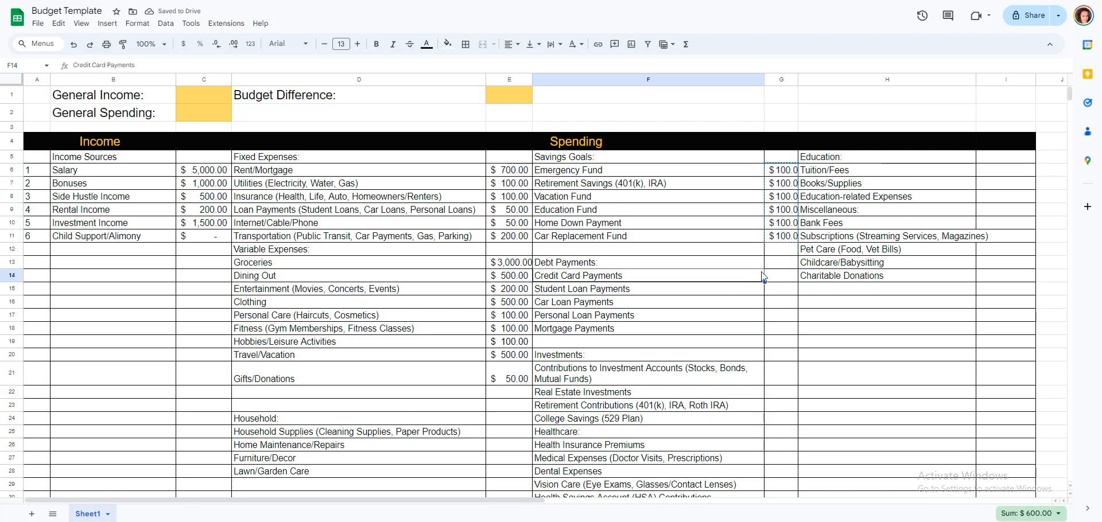
- Enter 500 for Credit Card Payments in G14 and widen column G enough to fit the full amounts
click(787, 278)
text(500)
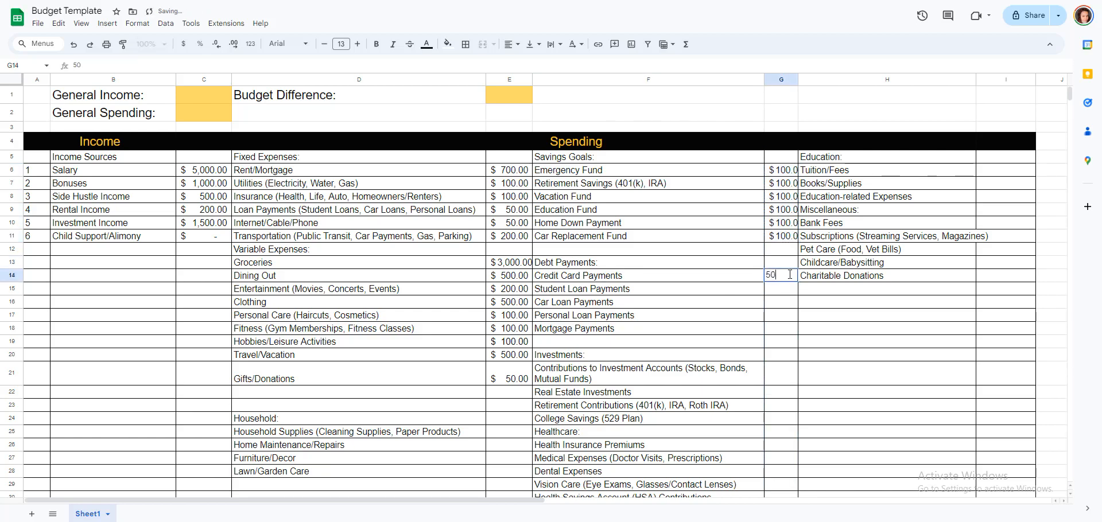
key(Return)
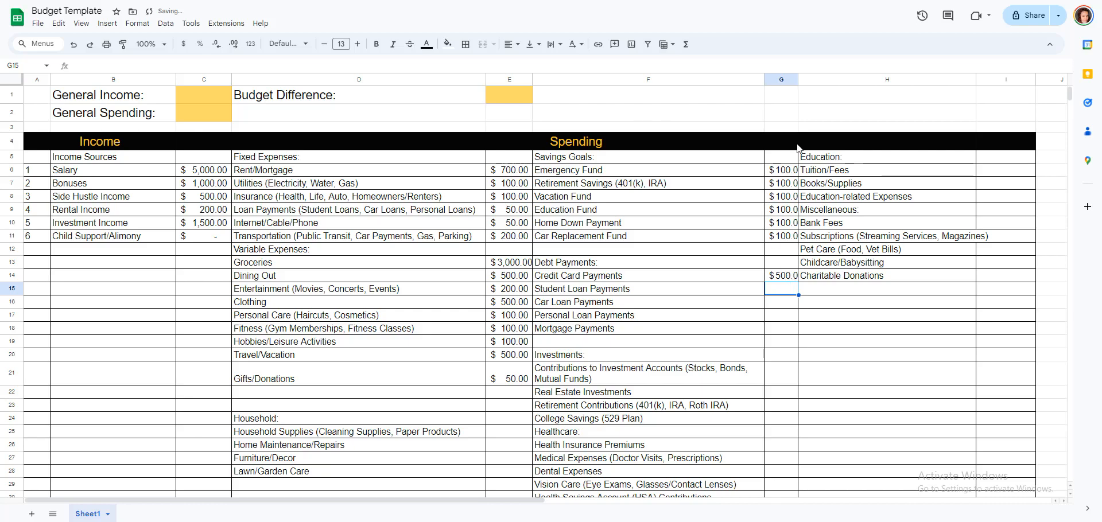
drag(798, 79, 806, 79)
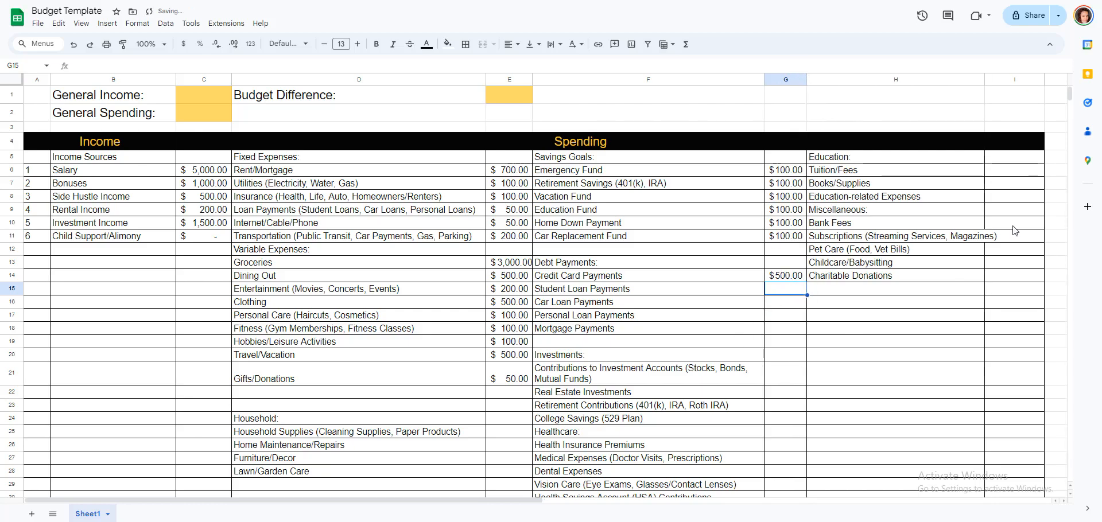
- Enter 100 for Tuition/Fees in I6 and 100 for Bank Fees in I10
click(1001, 172)
text(100)
key(Return)
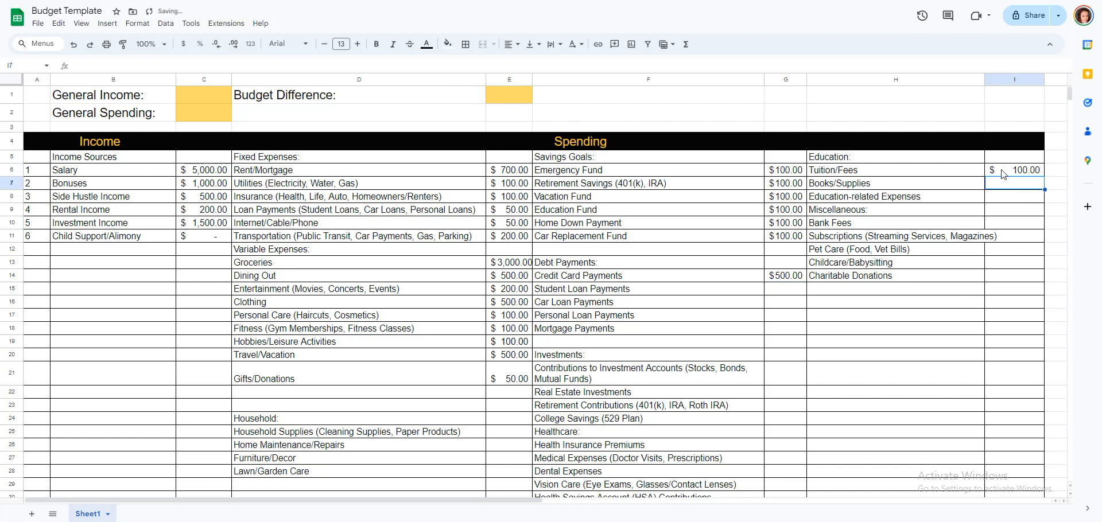
click(1015, 222)
text(100)
key(Return)
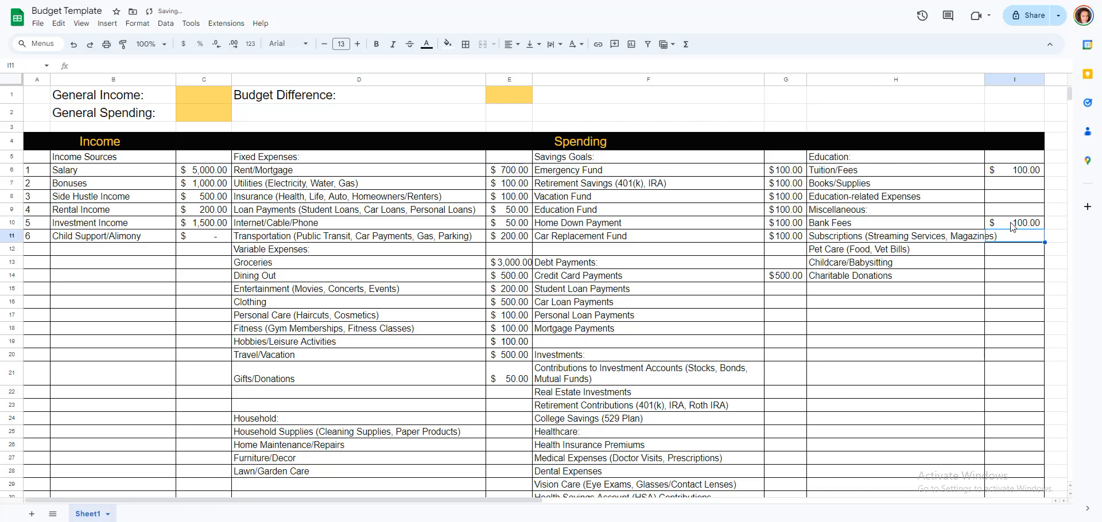
- Calculate General Income in C1 as the SUM of C6:C11 and dismiss the suggested autofill for C2
click(200, 96)
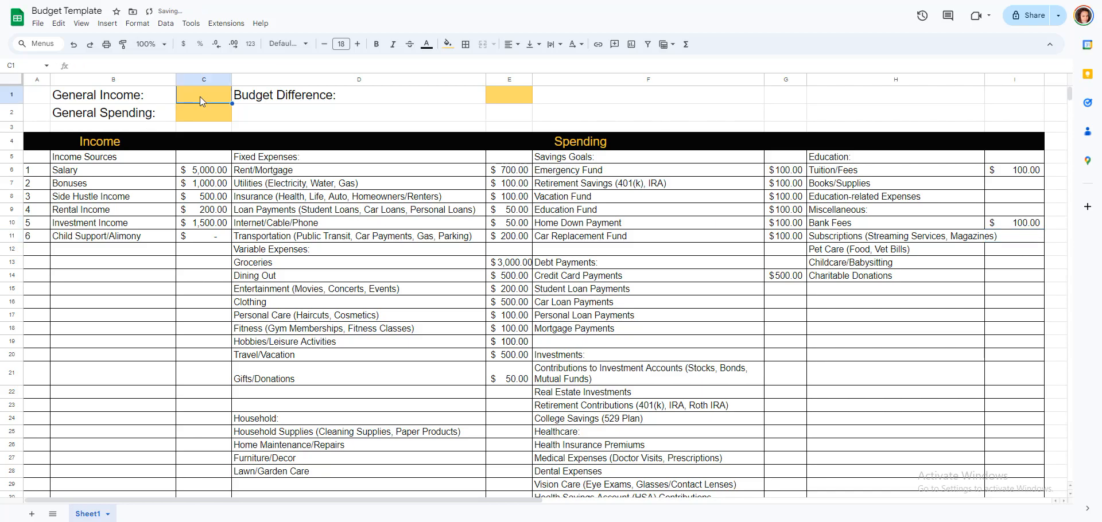
text(=sum()
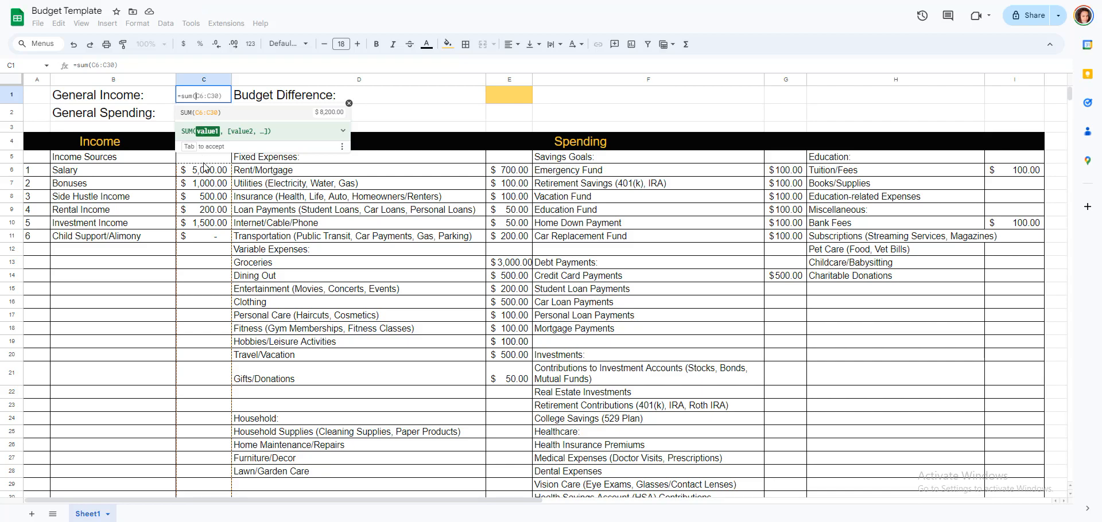
drag(204, 166, 207, 238)
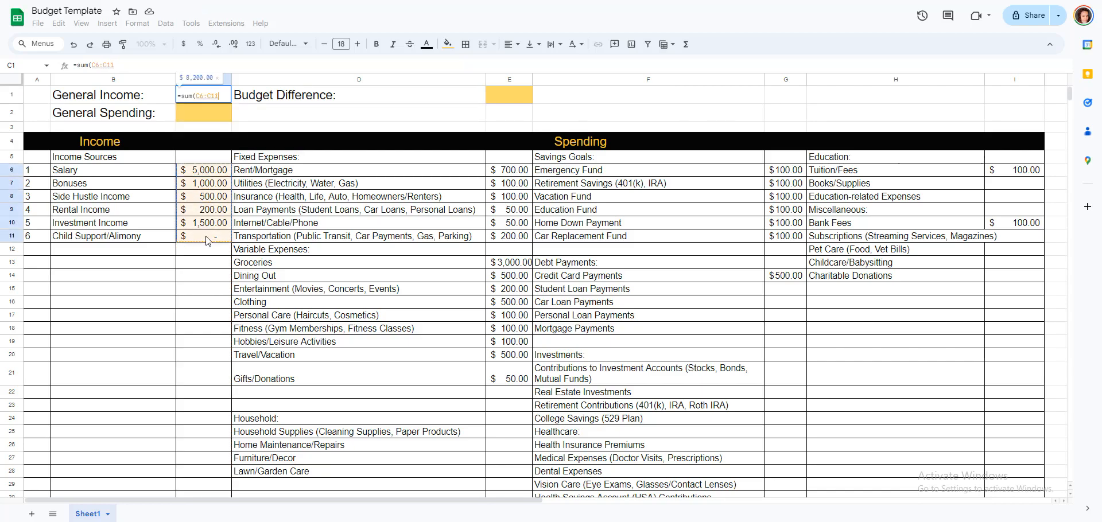
key(Return)
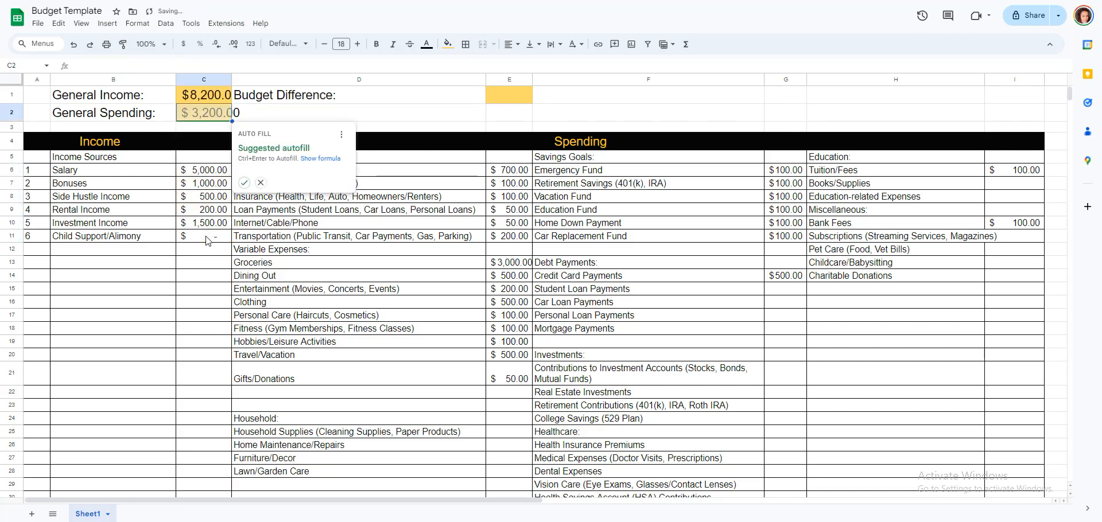
click(261, 183)
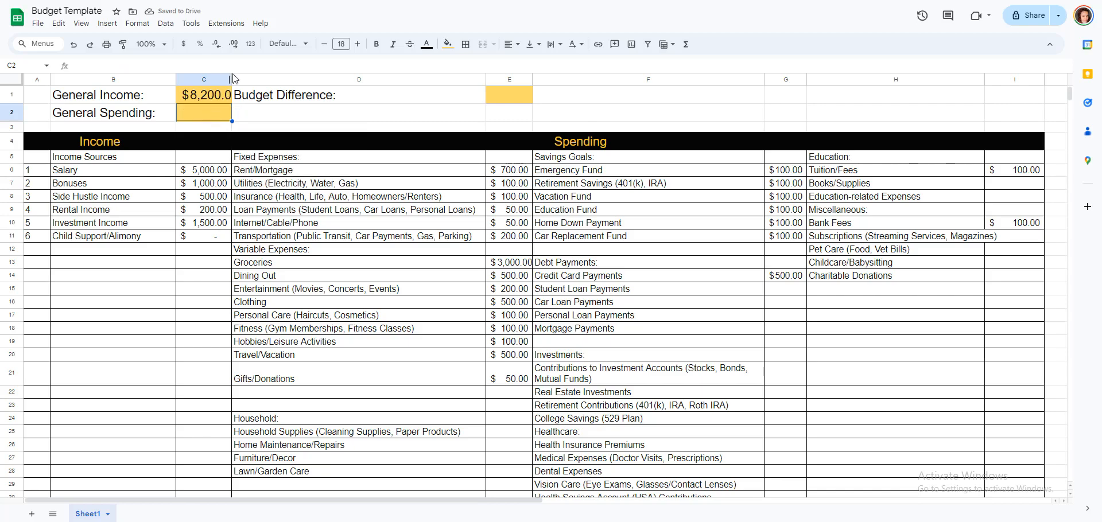
click(491, 253)
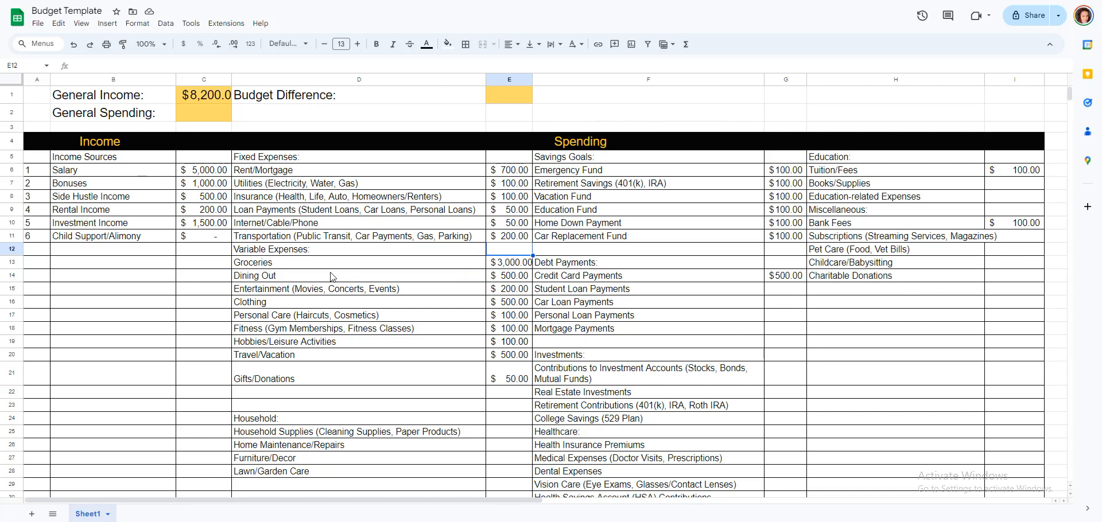
click(334, 252)
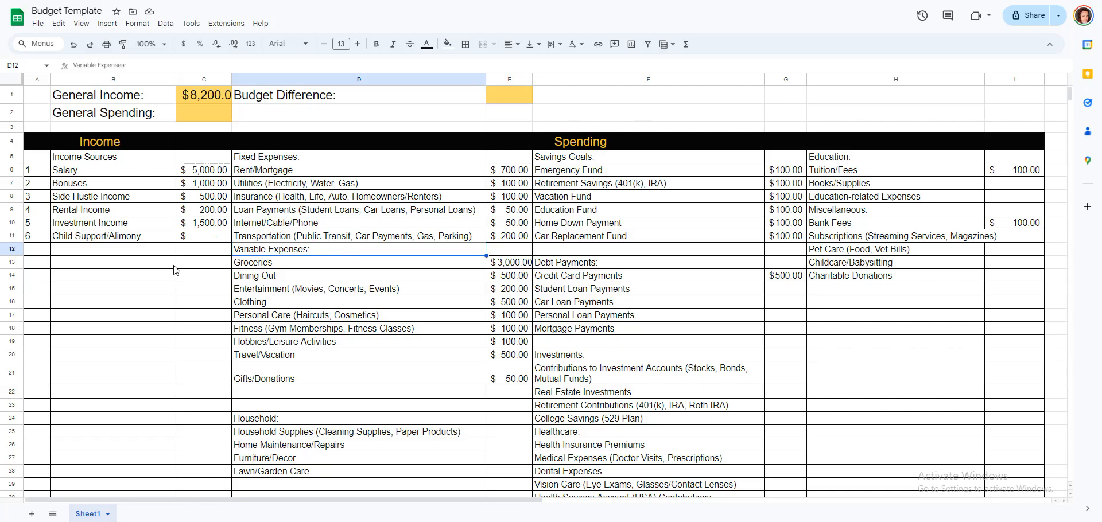
right_click(11, 263)
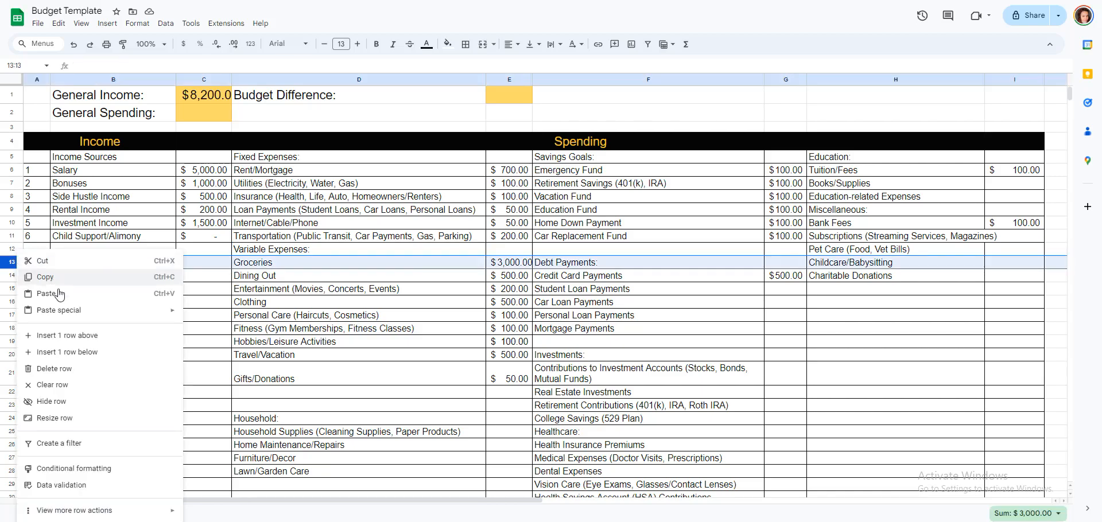
click(75, 335)
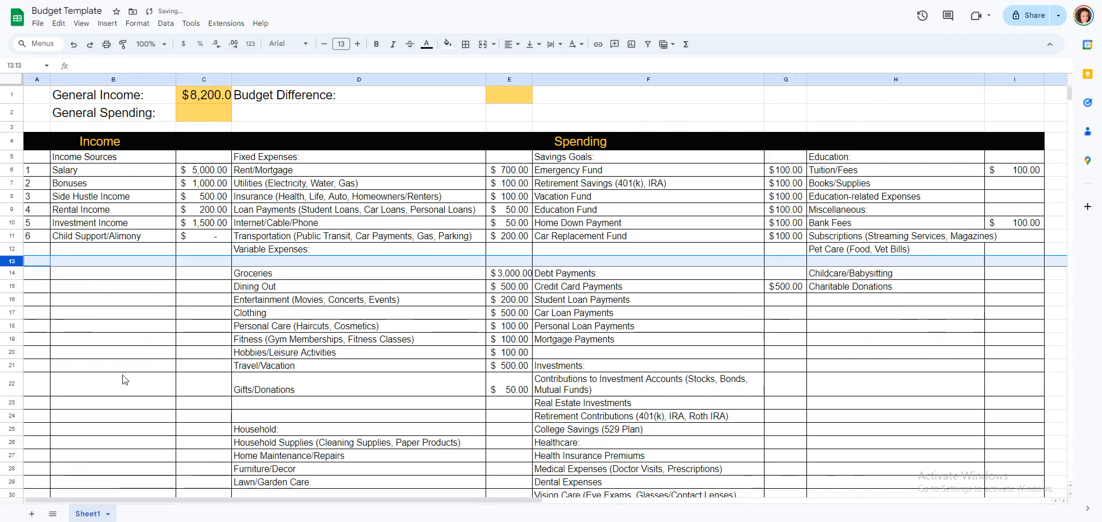
key(ctrl+z)
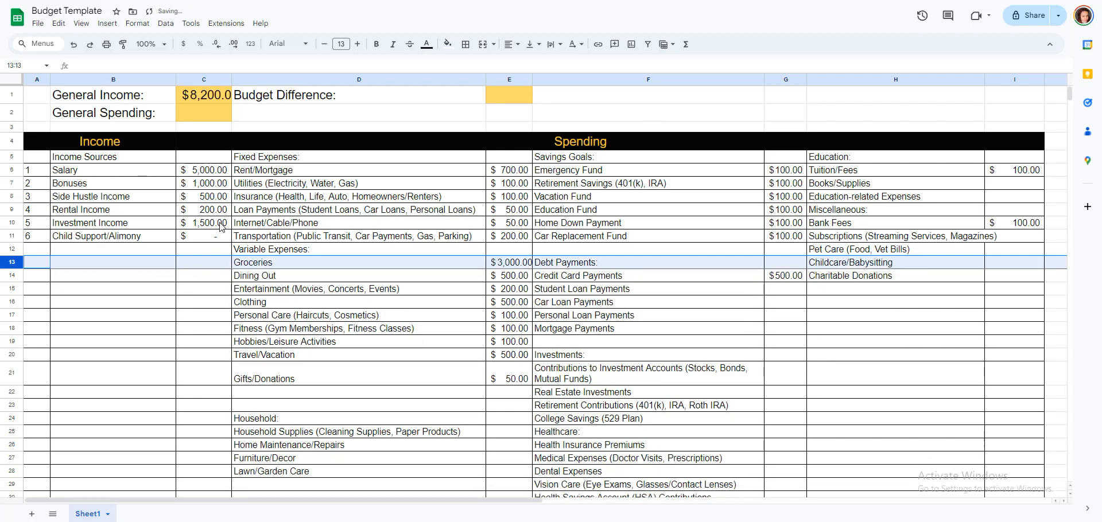
- Calculate General Spending in C2 as the combined SUMs of E6:E28, G6:G30 and I6:I14
click(215, 113)
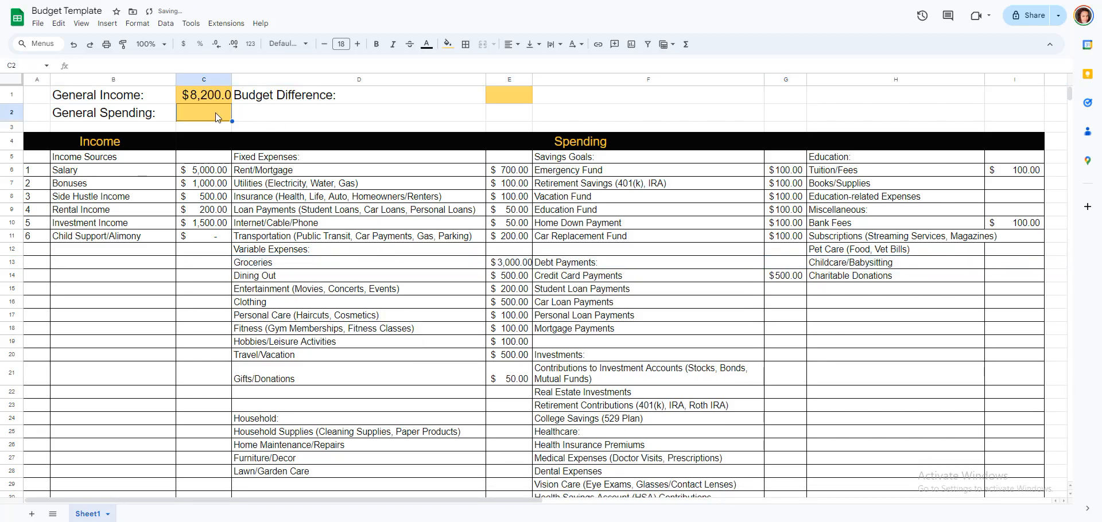
text(=sum()
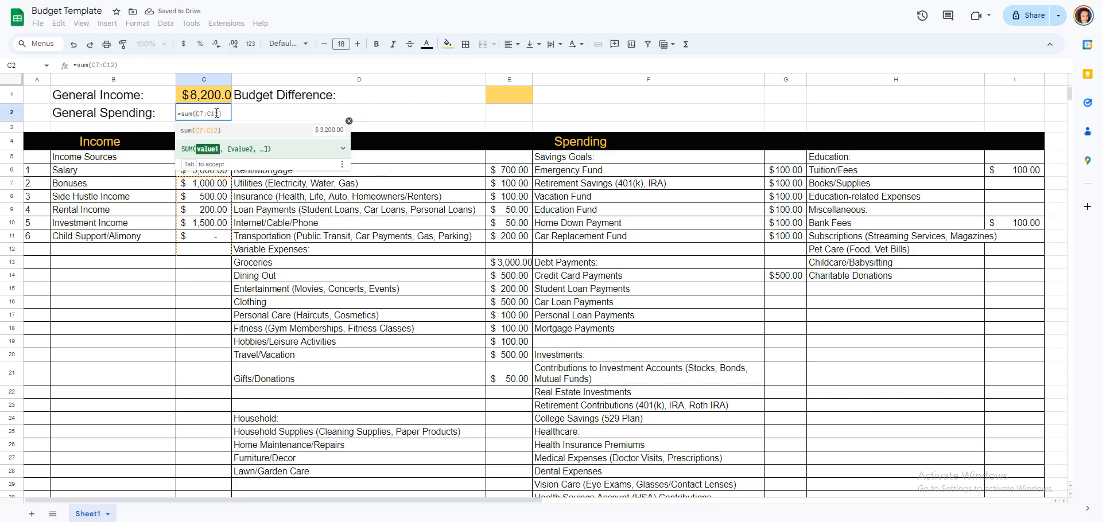
drag(508, 171, 508, 472)
text()+sum()
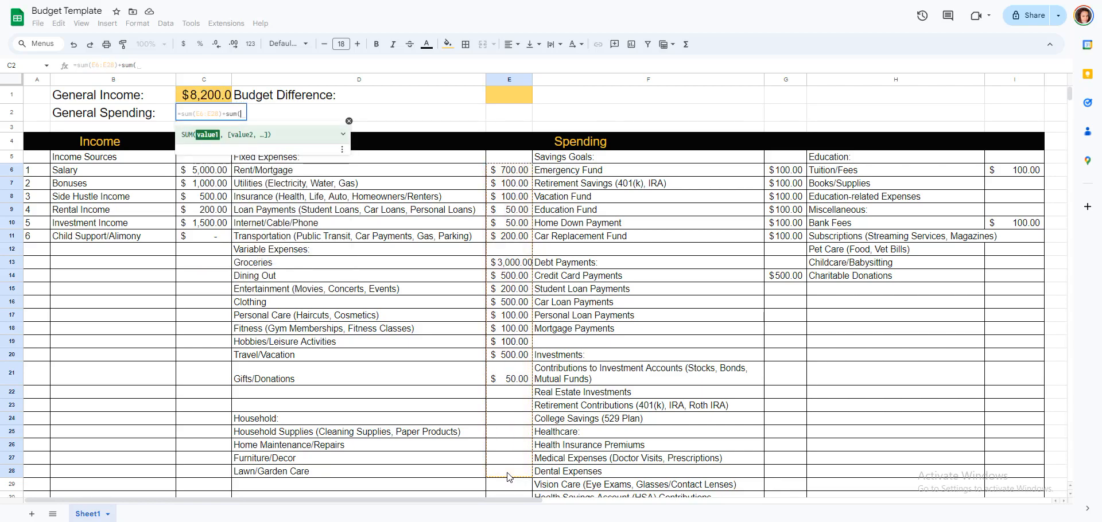
drag(795, 170, 783, 432)
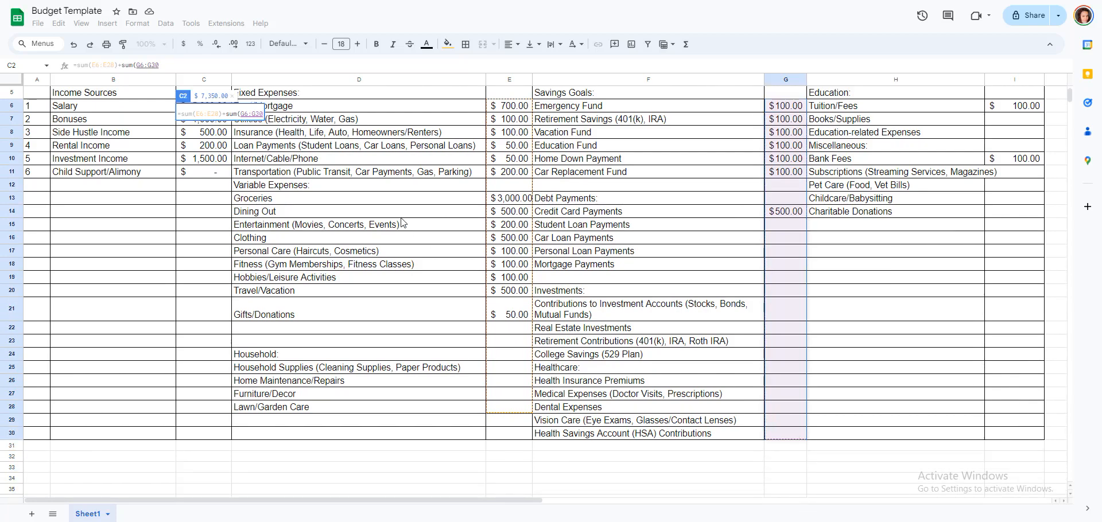
text()+)
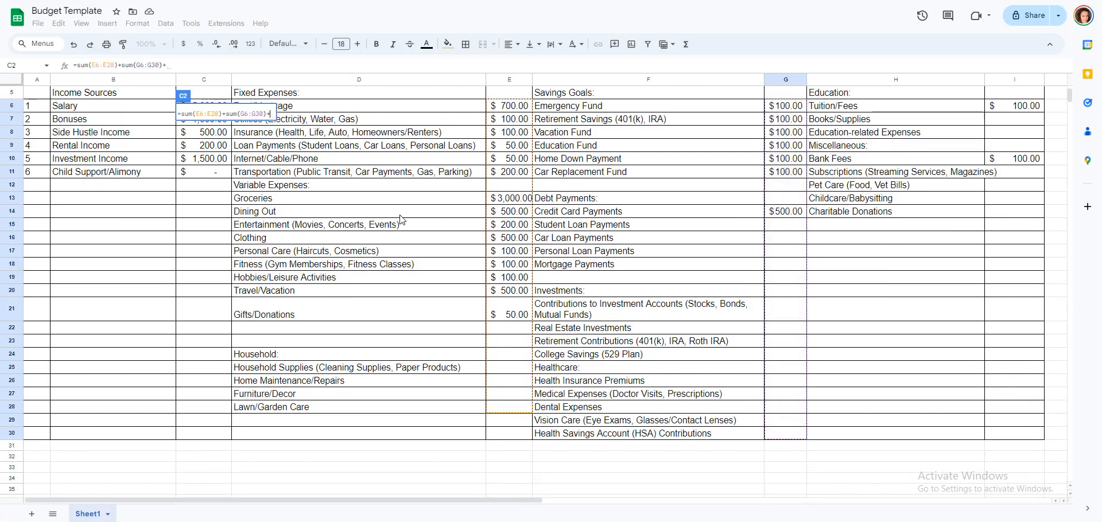
text(sum()
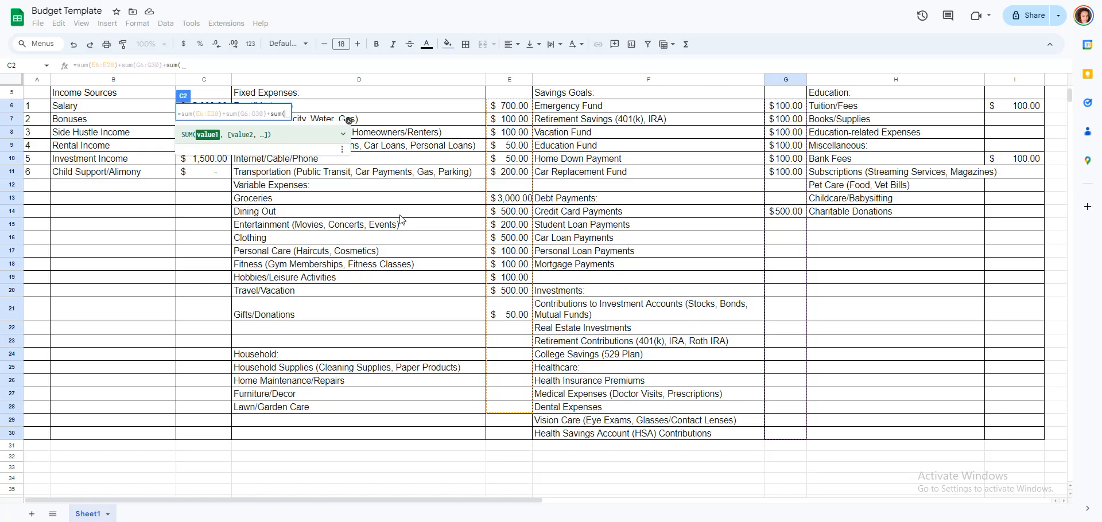
drag(1014, 105, 1013, 211)
key(Return)
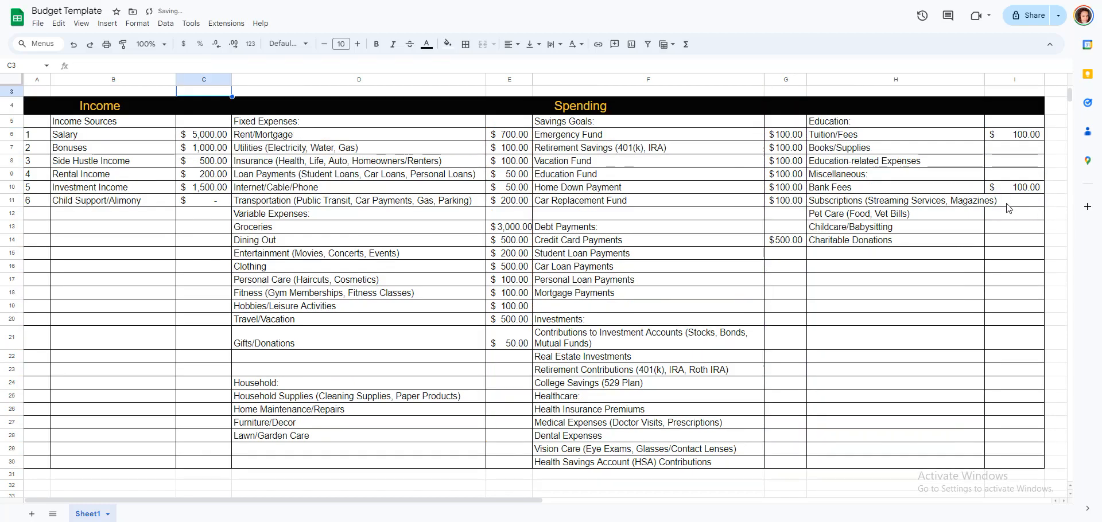
scroll(345, 209, up, 1)
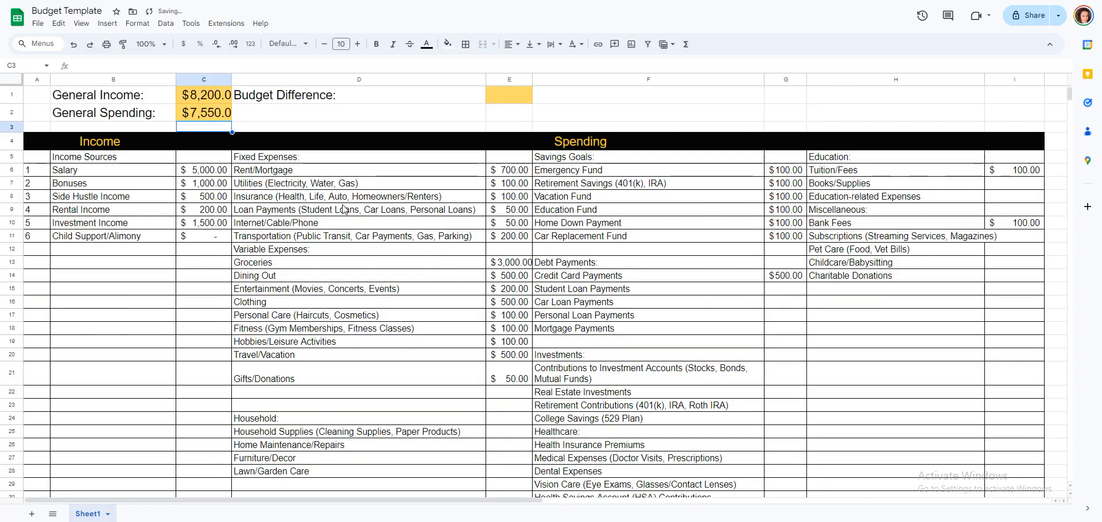
- Calculate the Budget Difference in E1 as C1-C2 and dismiss the suggested autofill for E2
click(502, 99)
text(=)
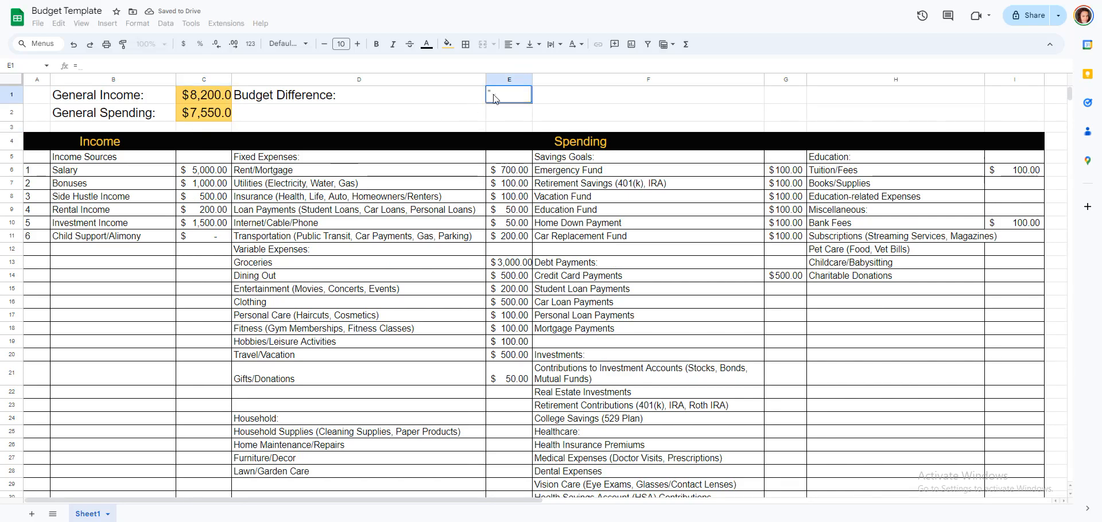
click(221, 97)
text(-)
click(211, 123)
click(211, 117)
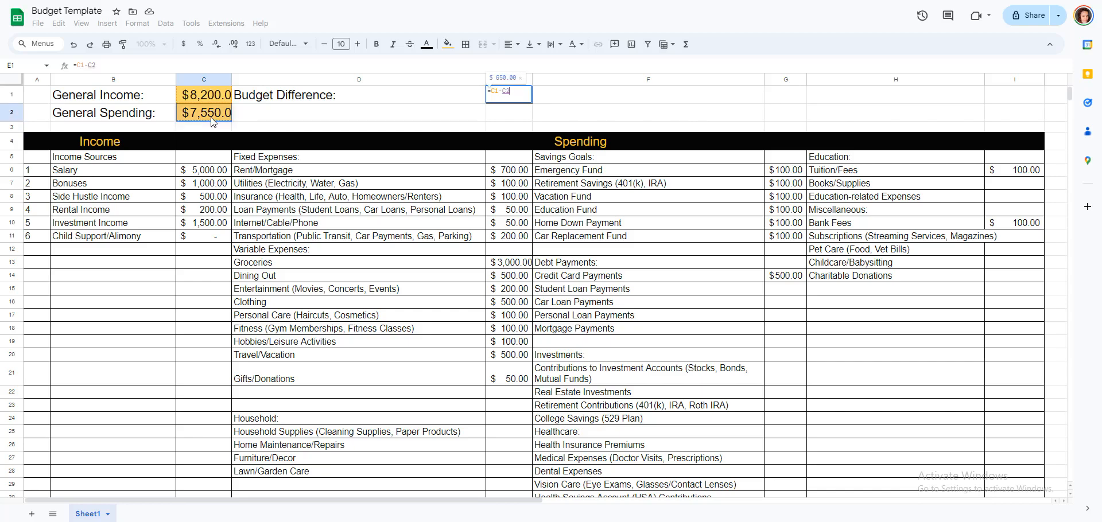
key(Return)
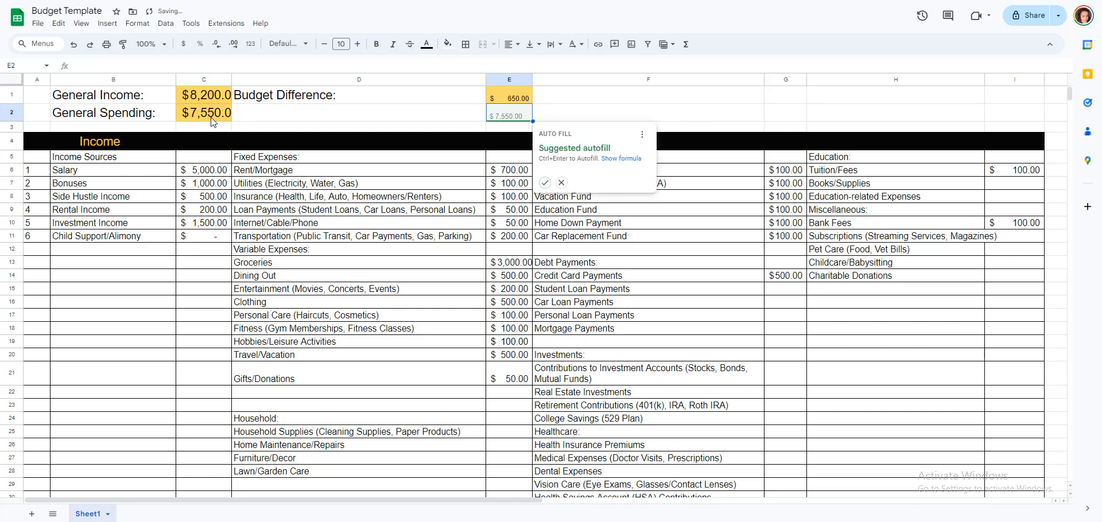
click(561, 184)
- Increase the Budget Difference amount in E1 to font size 18 and widen column E slightly to fit it
key(Up)
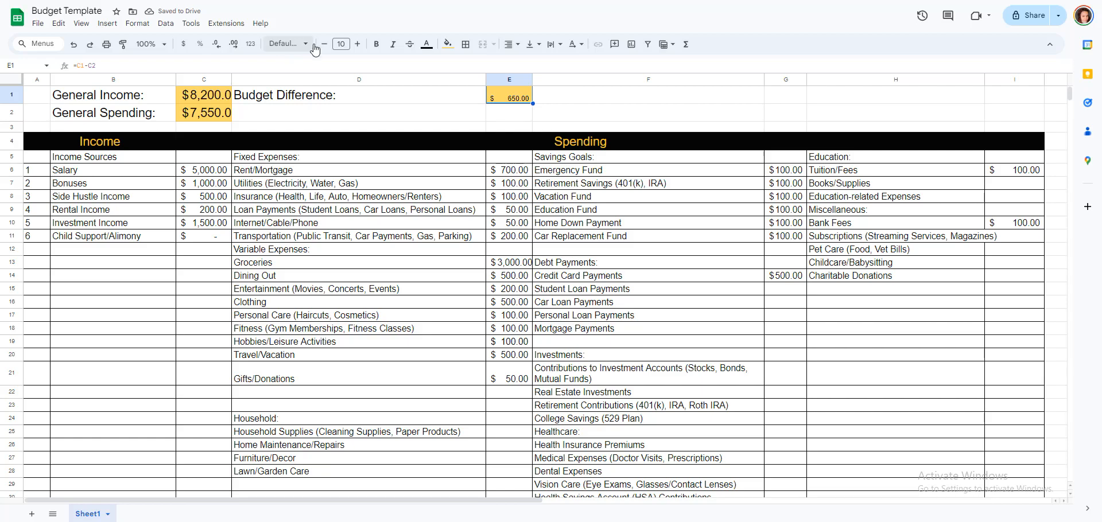
click(357, 45)
click(357, 44)
click(358, 44)
click(358, 45)
click(358, 44)
click(358, 45)
click(357, 44)
click(357, 45)
mouse_move(531, 79)
mouse_down()
mouse_move(561, 79)
mouse_move(543, 79)
mouse_up()
click(529, 198)
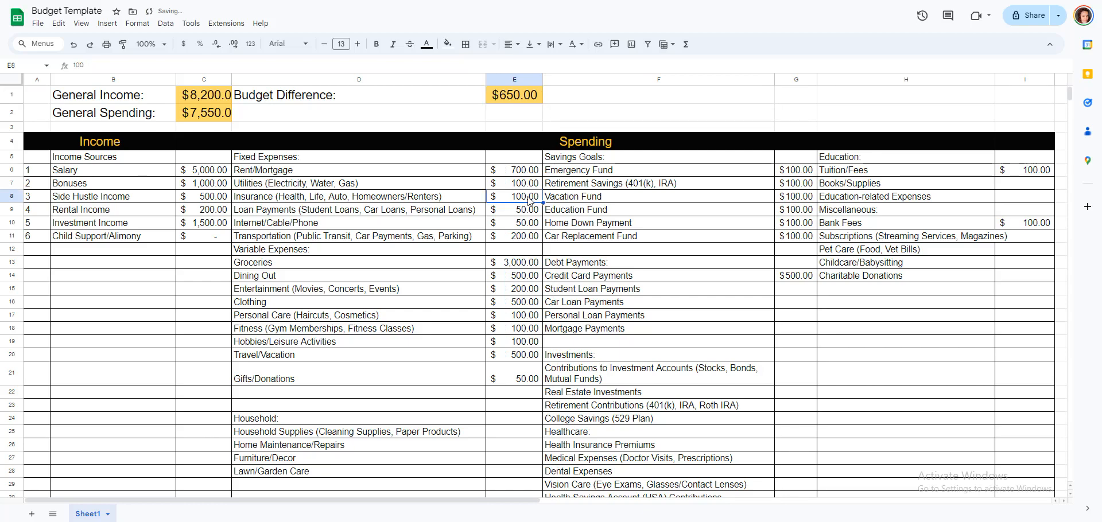
- Bold the General Income, General Spending and Budget Difference amounts in C1, C2 and E1
click(221, 99)
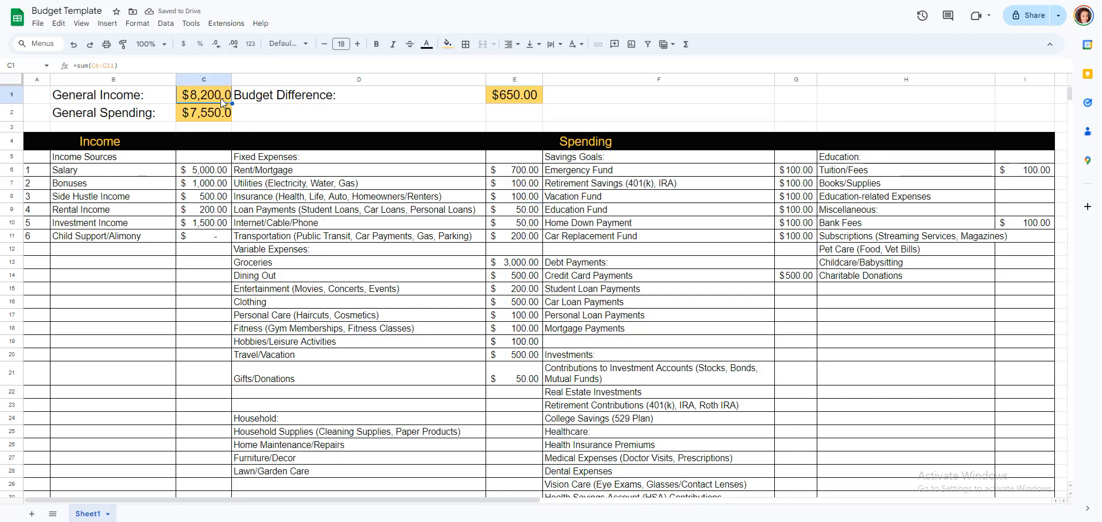
key(ctrl+b)
click(218, 113)
key(ctrl+b)
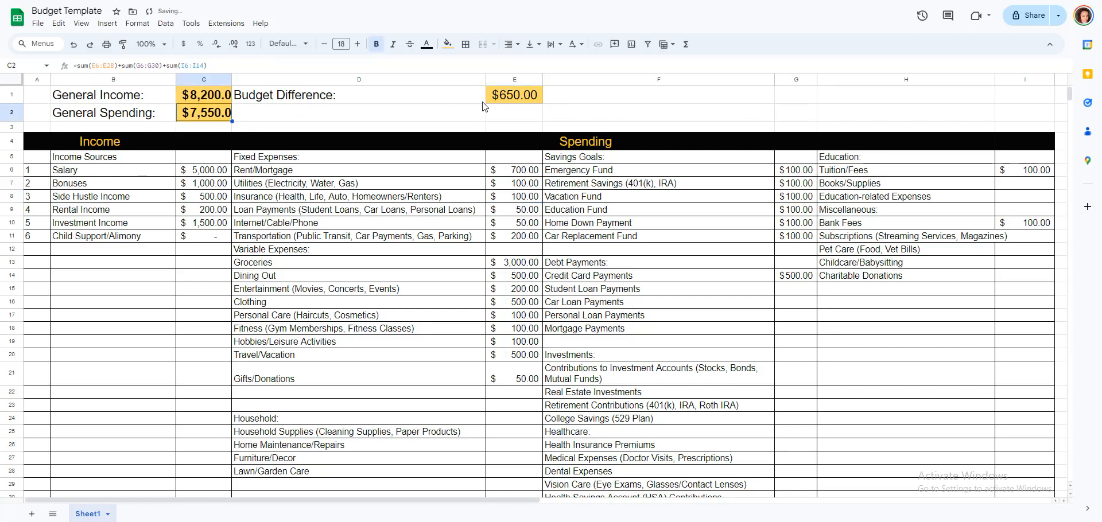
click(499, 98)
click(466, 224)
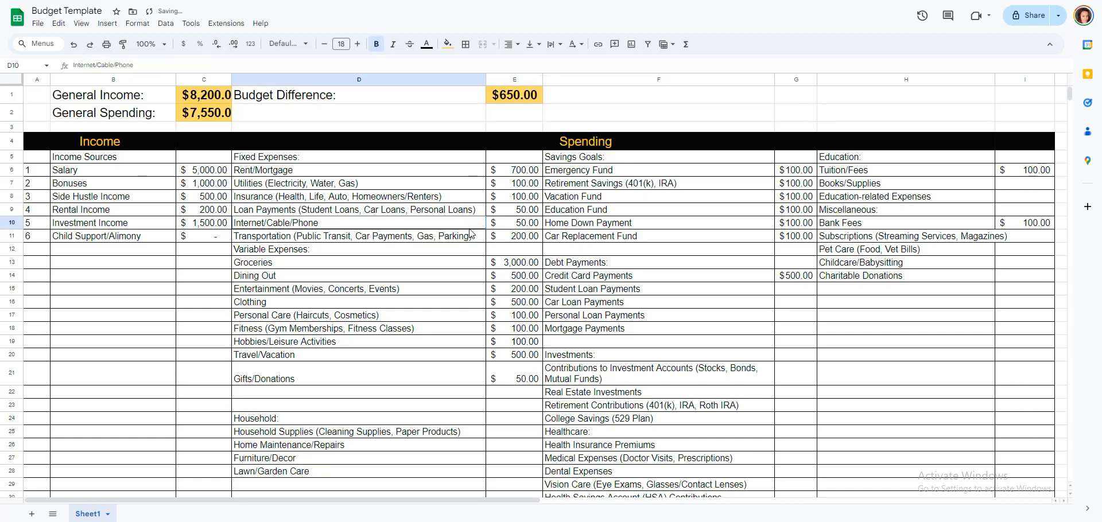
- Bold the category headings Income Sources, Fixed Expenses, Variable Expenses, Household, Savings Goals, Debt Payments, Investments, Healthcare and Education together
click(137, 159)
ctrl+click(270, 161)
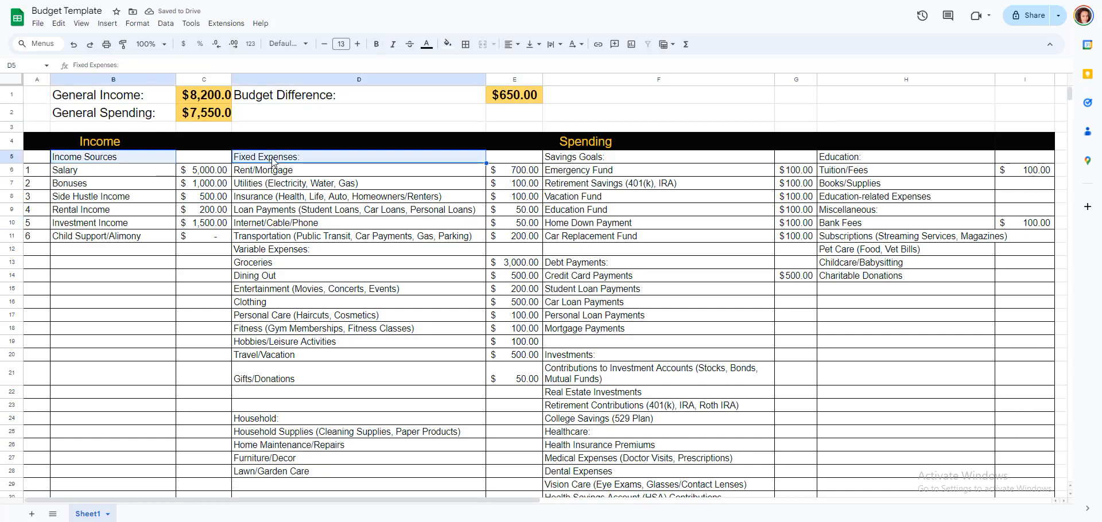
ctrl+click(594, 162)
ctrl+click(298, 252)
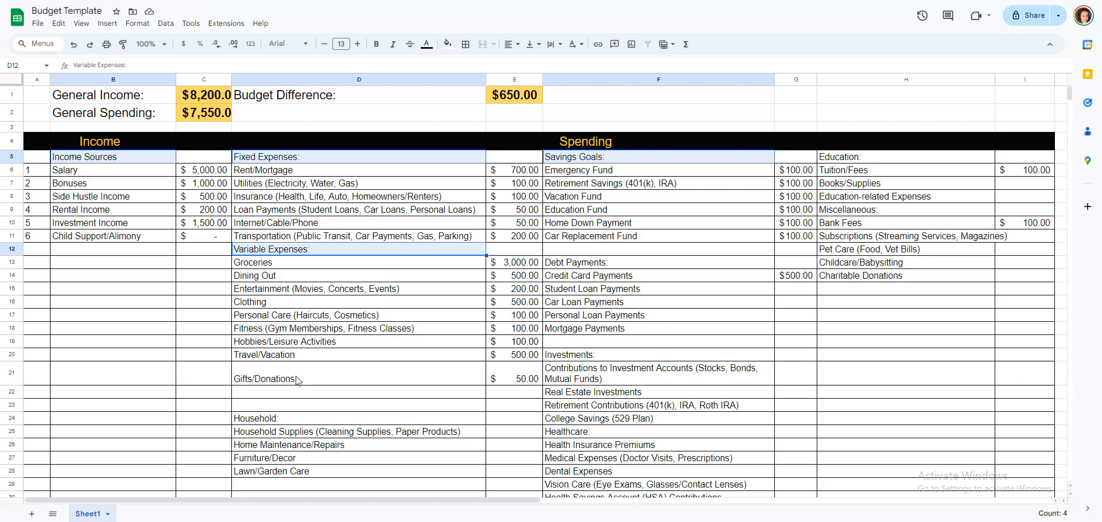
ctrl+click(299, 418)
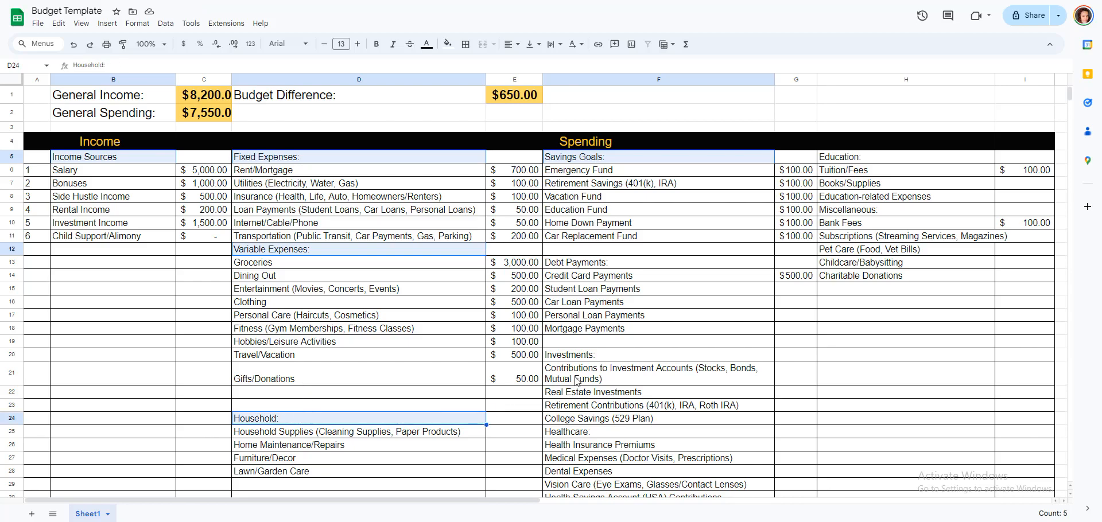
ctrl+click(586, 359)
ctrl+click(597, 270)
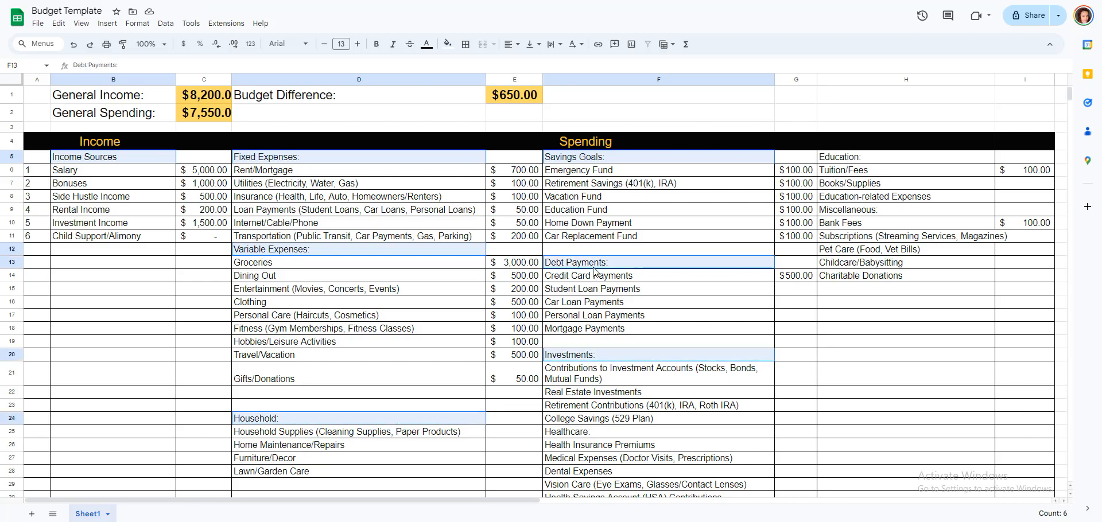
ctrl+click(871, 161)
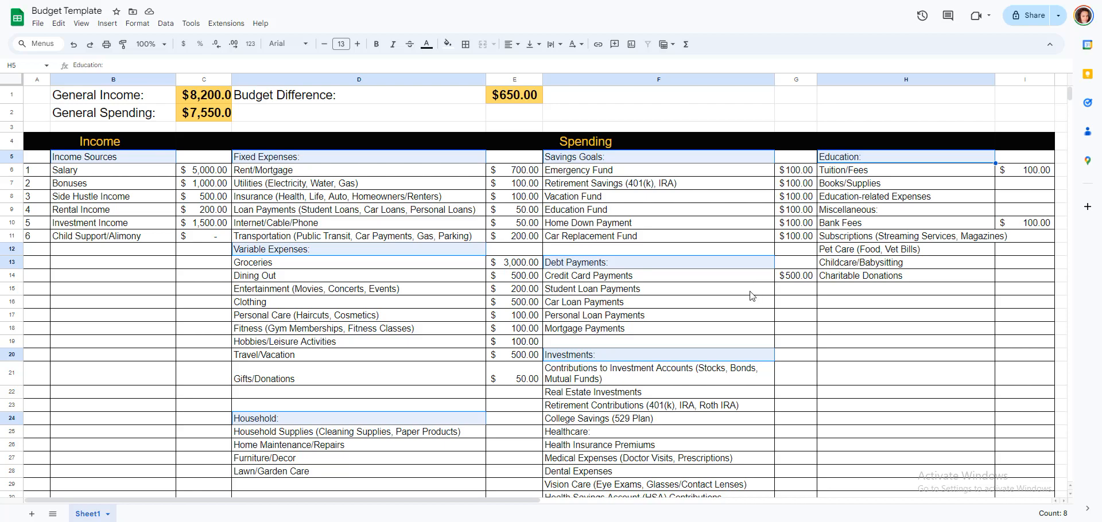
ctrl+click(602, 433)
scroll(657, 408, down, 1)
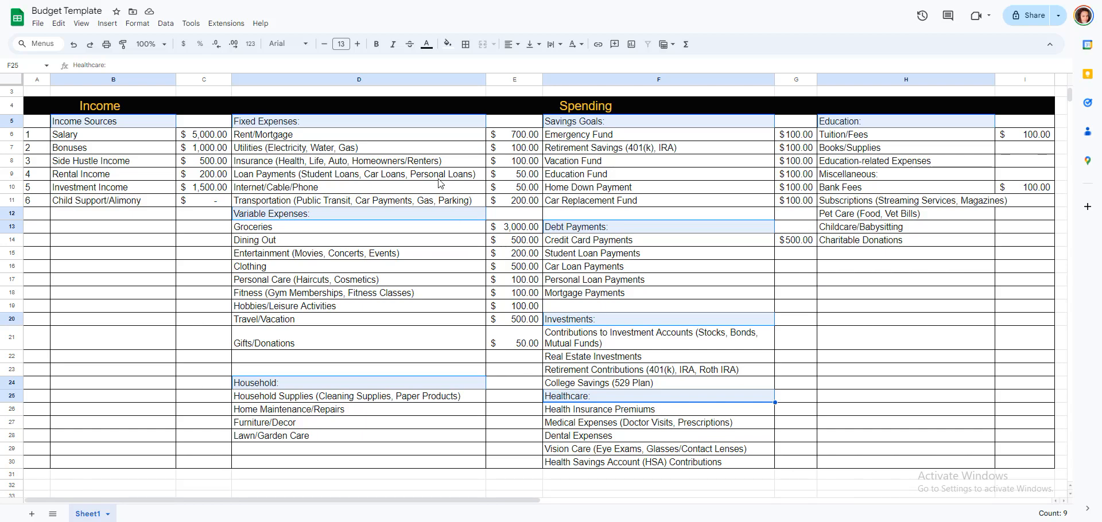
click(376, 44)
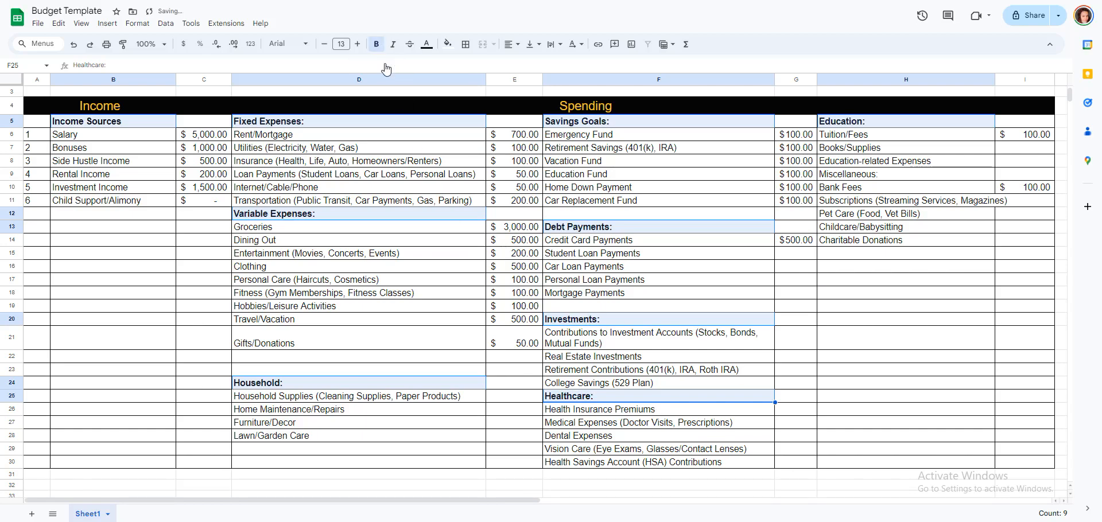
click(383, 191)
scroll(383, 191, up, 1)
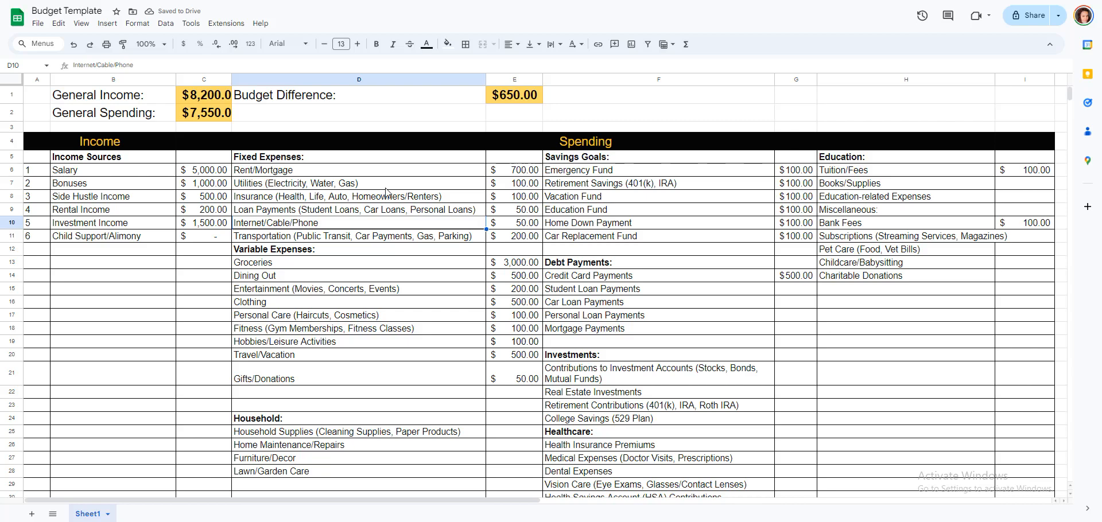
click(446, 303)
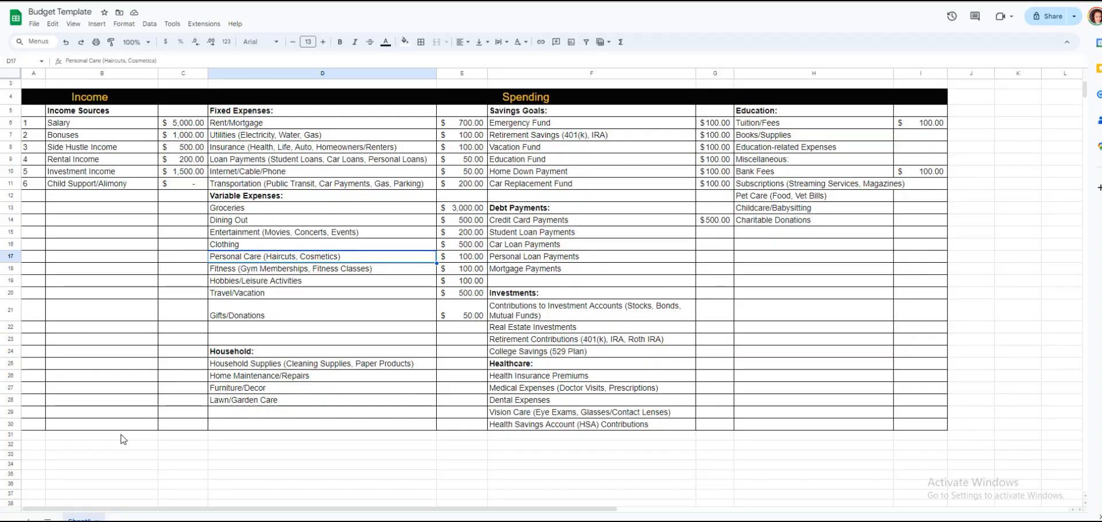
- Extend the table's bordered formatting down to row 36 by painting the format of A30 onto A30:I36
click(35, 424)
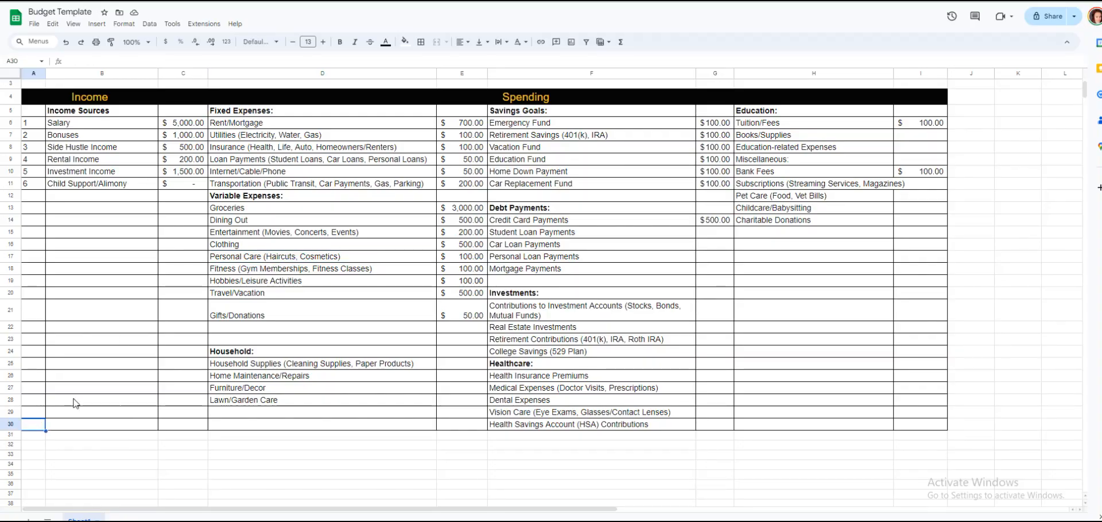
click(111, 42)
drag(36, 424, 901, 484)
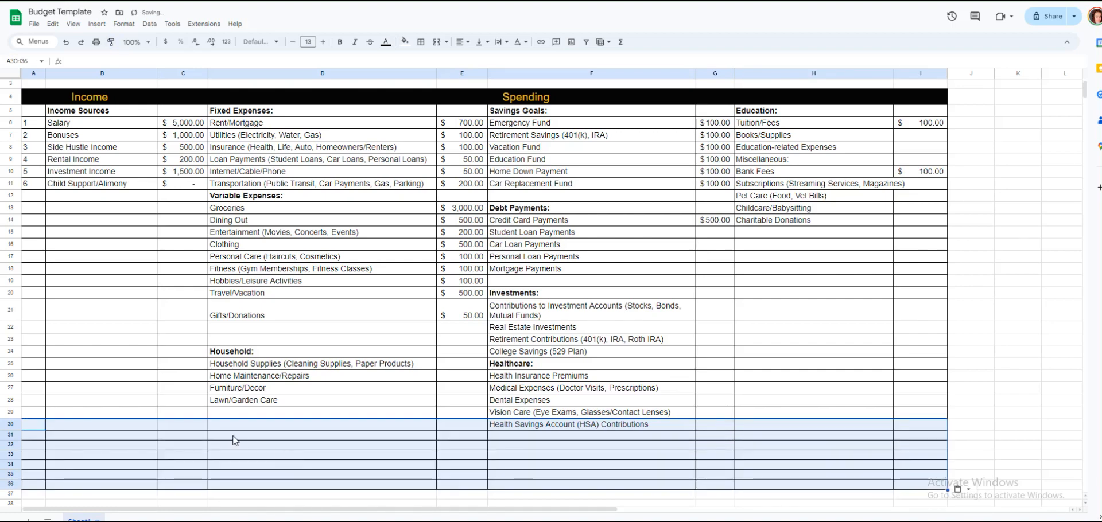
click(234, 439)
- Enter the label "Income:" in B31 below the income table
click(67, 440)
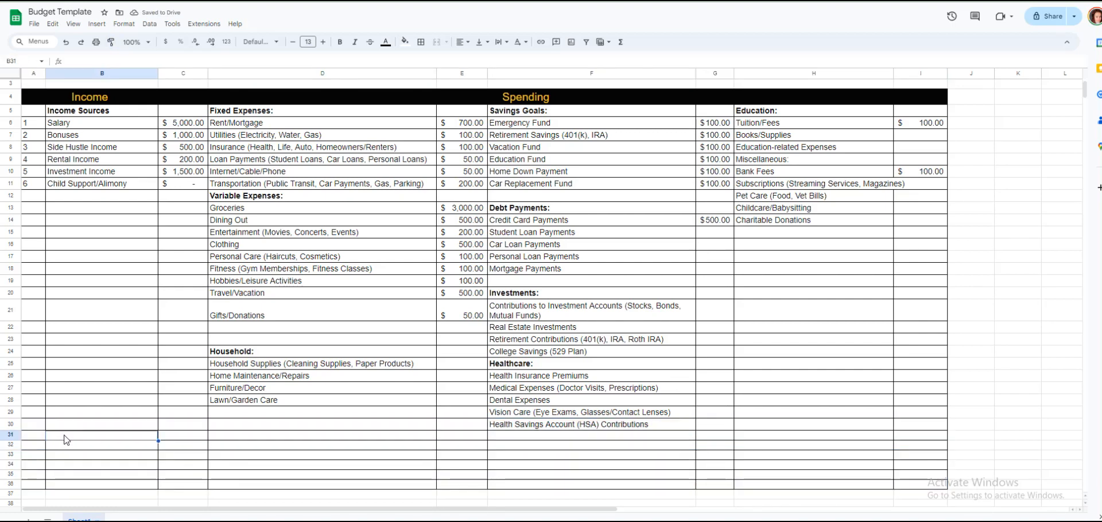
text(Inc)
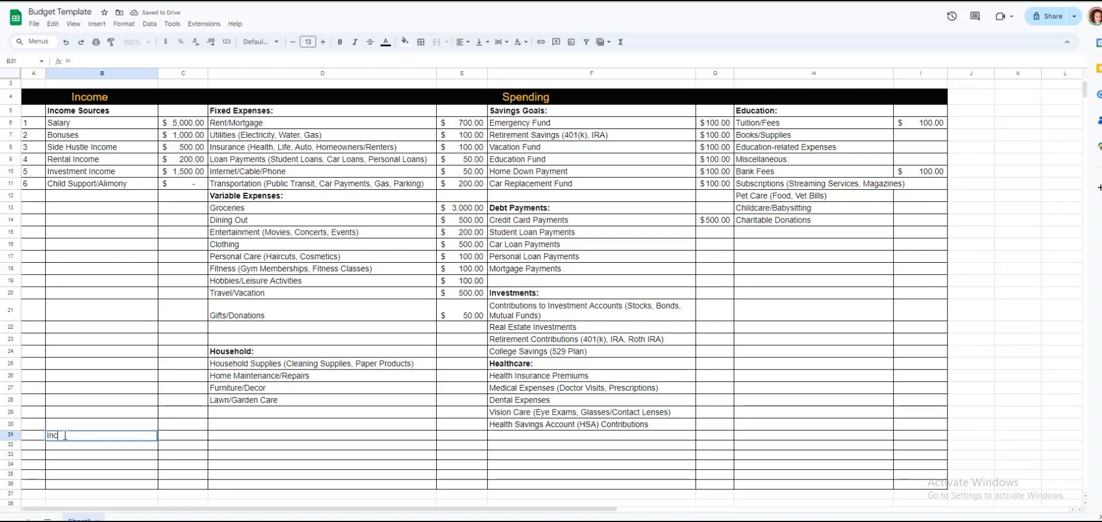
text(ome:)
key(Tab)
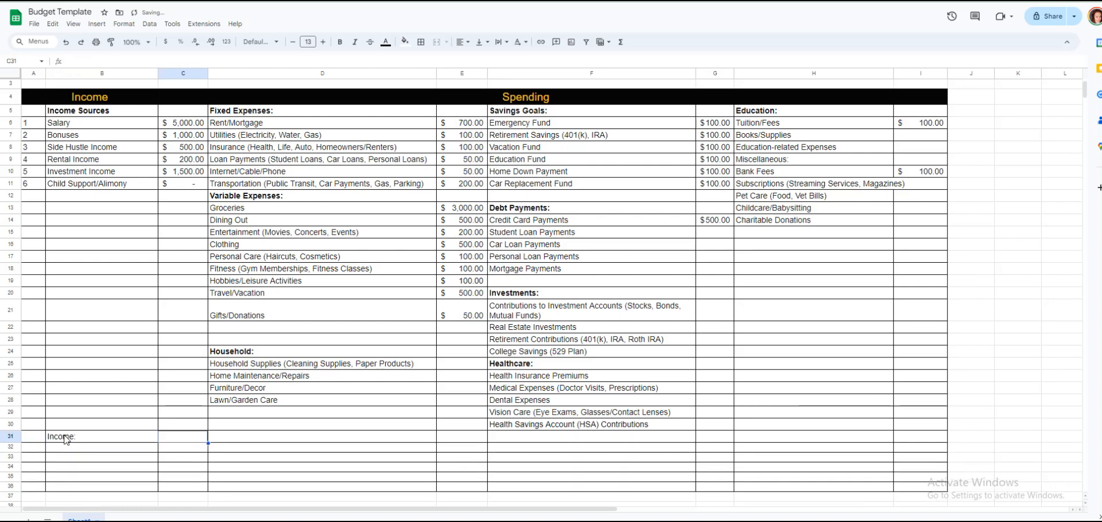
key(Tab)
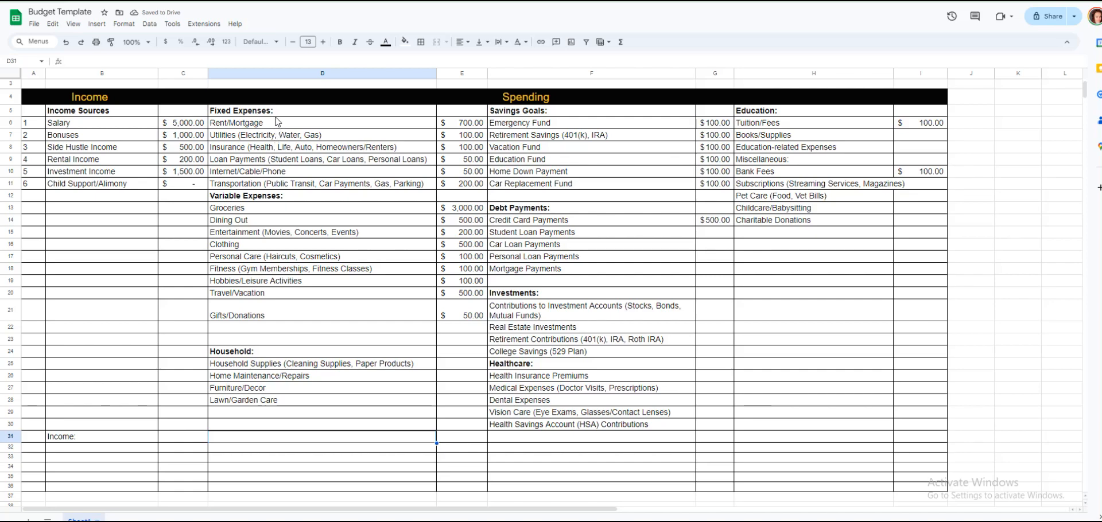
- Copy the Fixed Expenses heading to D31 and the Variable Expenses heading to D32
click(278, 119)
key(ctrl+c)
click(280, 438)
key(ctrl+v)
click(267, 198)
key(ctrl+c)
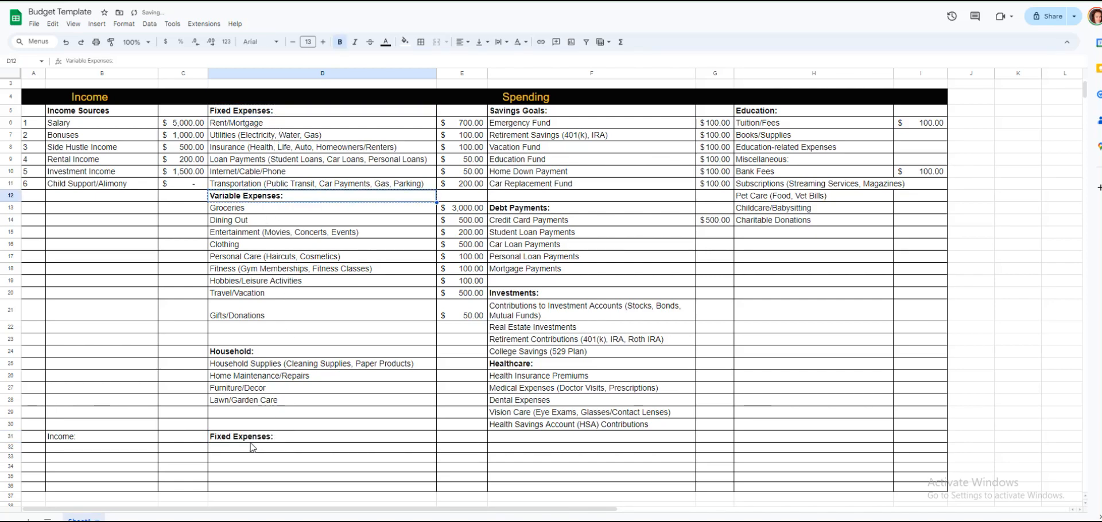
click(250, 448)
key(ctrl+v)
- Copy the Household heading from D24 to D33, undoing the misplaced paste in D32
click(252, 351)
key(ctrl+c)
click(259, 450)
key(ctrl+v)
key(ctrl+z)
click(259, 460)
key(ctrl+v)
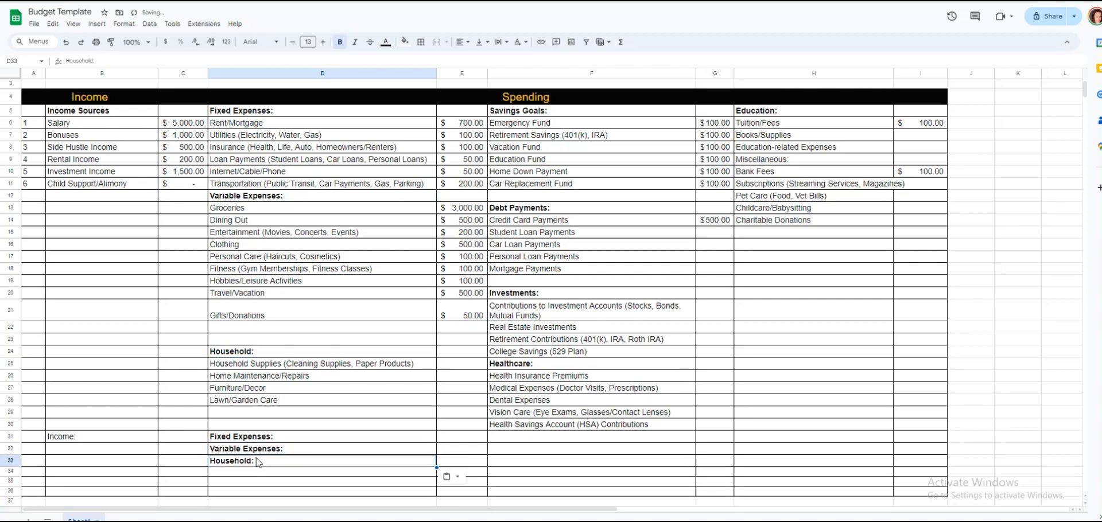
- Try to copy the Debt Payments heading from F13 to D34 and undo the paste
click(520, 209)
key(ctrl+c)
click(301, 473)
key(ctrl+v)
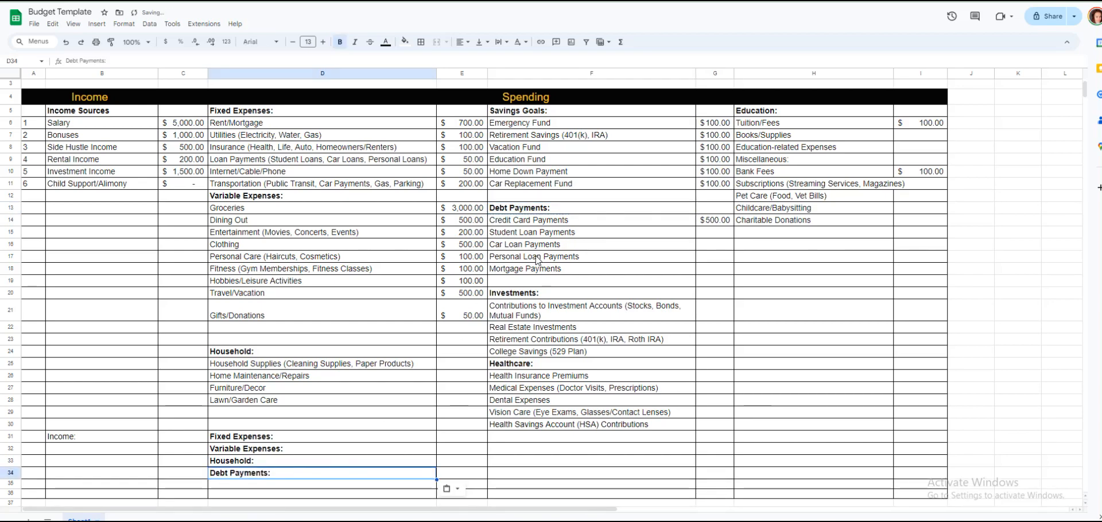
key(ctrl+z)
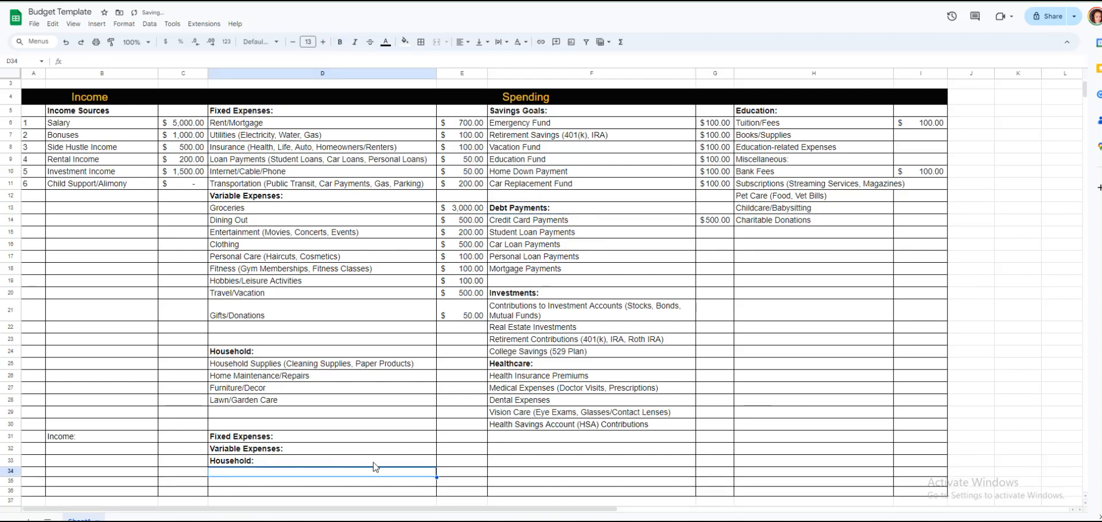
- Paste the copied Debt Payments heading into F31 and copy the Investments heading from F20 to F32
click(518, 442)
key(ctrl+v)
click(521, 292)
key(ctrl+c)
click(520, 449)
key(ctrl+v)
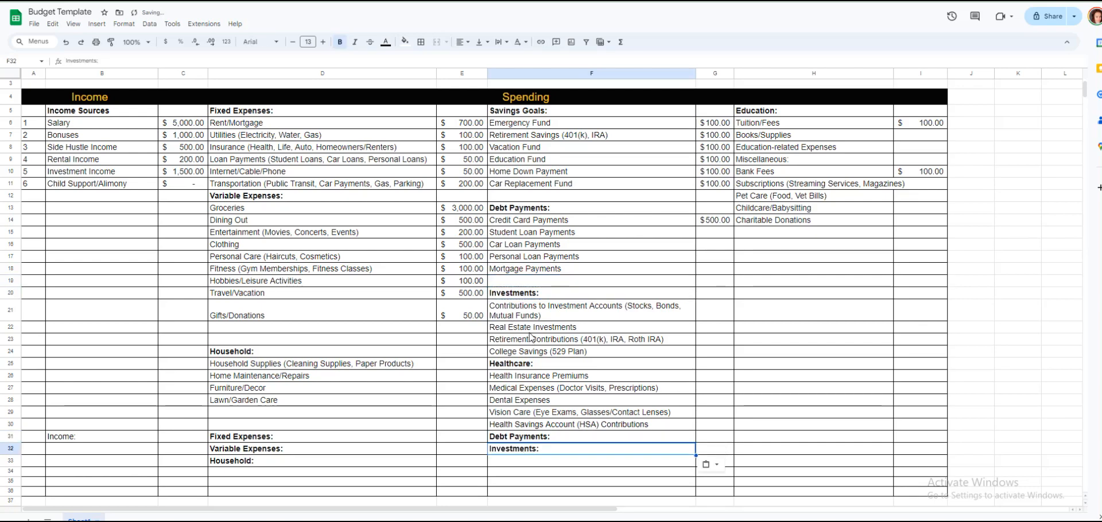
- Copy the Healthcare heading from F25 to F33 and the Education heading from H5 to H31
click(520, 365)
key(ctrl+c)
click(520, 462)
key(ctrl+v)
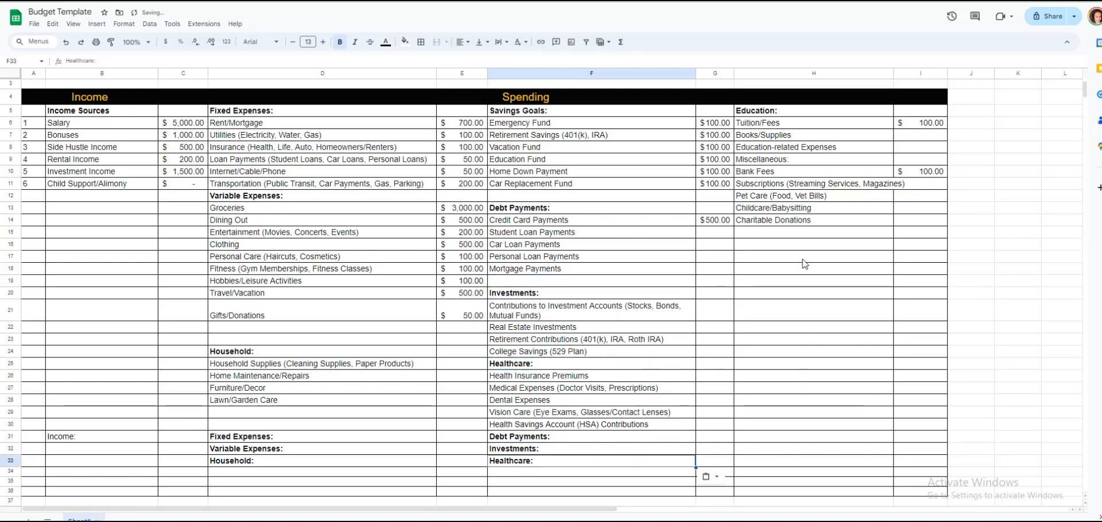
click(763, 111)
key(ctrl+c)
click(786, 439)
key(ctrl+v)
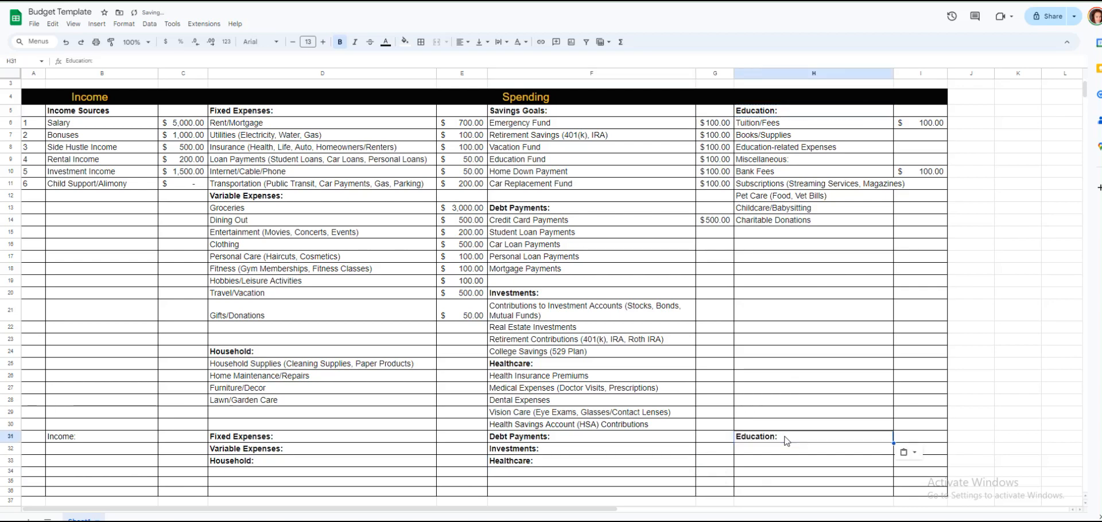
- Total the fixed expense amounts E6:E11 with a SUM formula in E31
click(449, 439)
text(=sum()
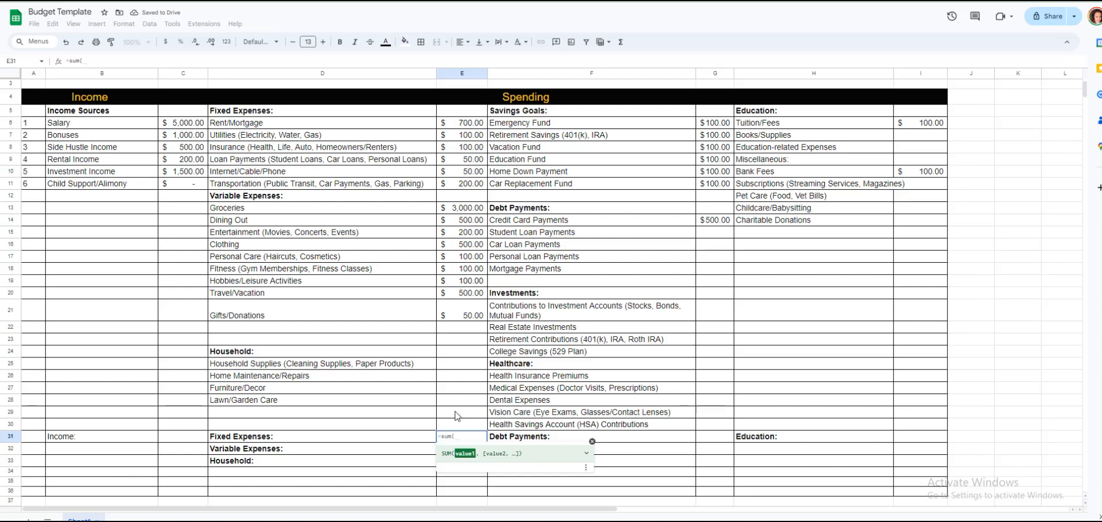
drag(476, 123, 477, 185)
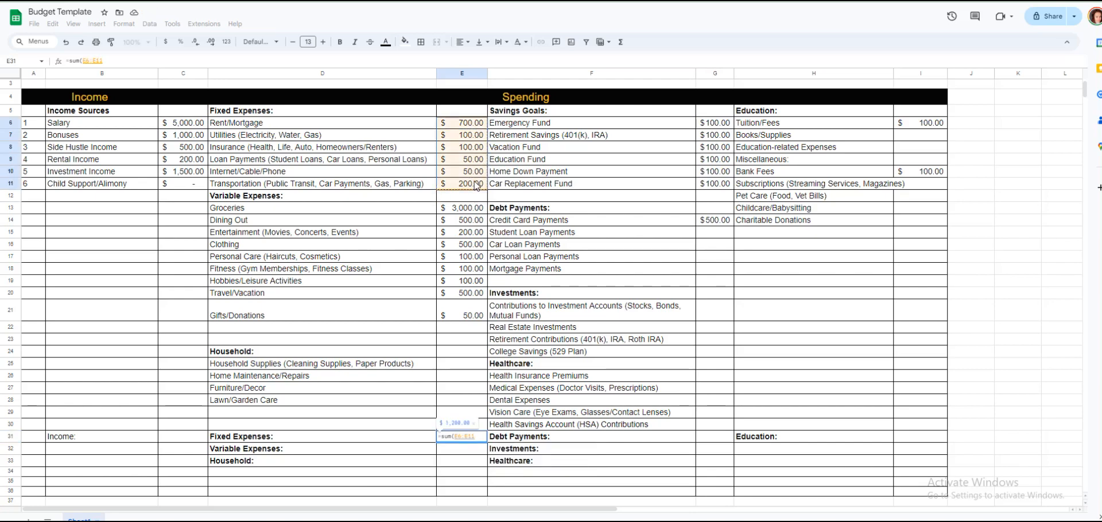
key(Return)
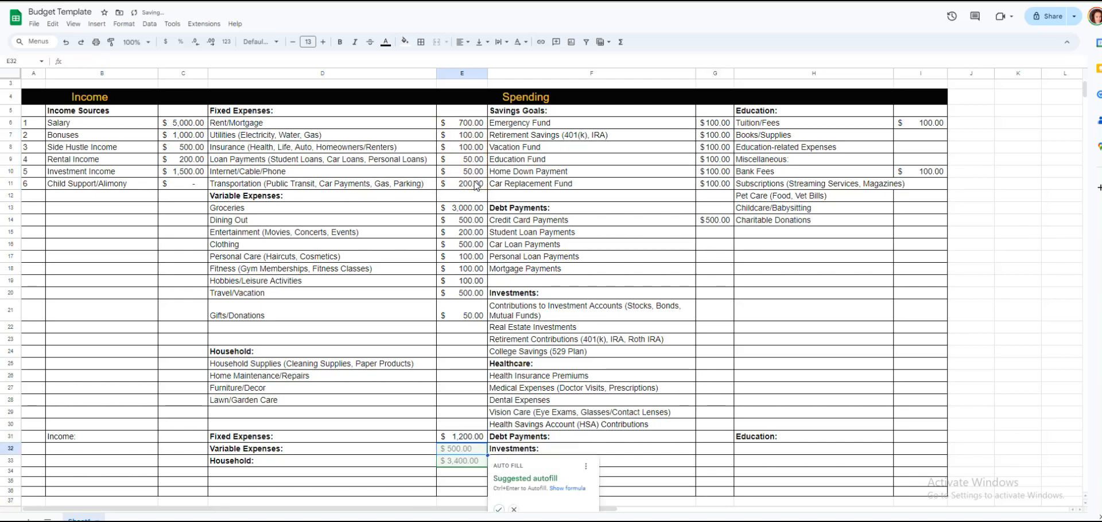
- Total the variable expense amounts E13:E21 with a SUM formula in E32
click(457, 462)
double_click(456, 451)
text(=sum()
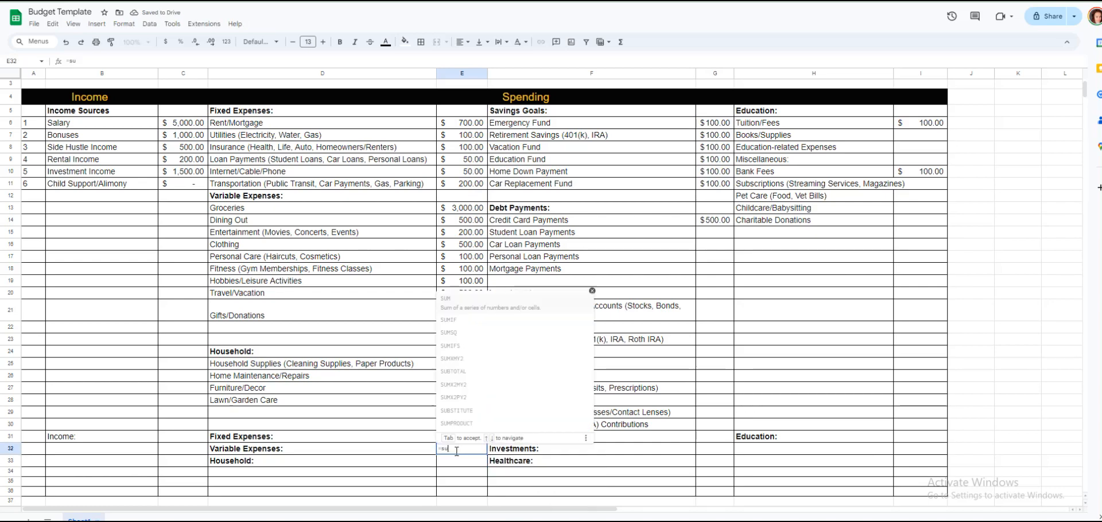
drag(465, 208, 467, 314)
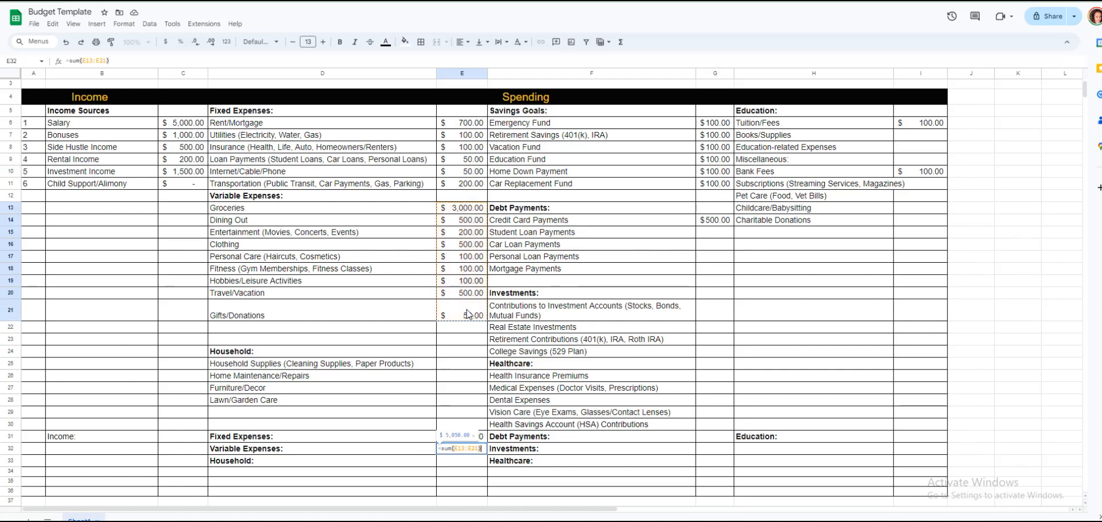
key(Return)
- Total the household amounts E25:E28 with a SUM formula in E33
text(=sum()
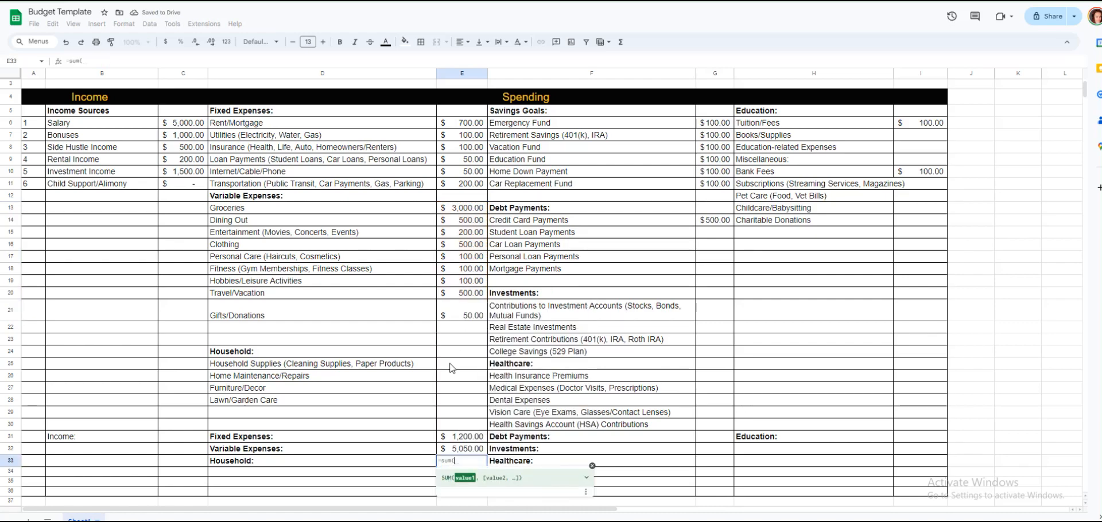
drag(450, 365, 451, 403)
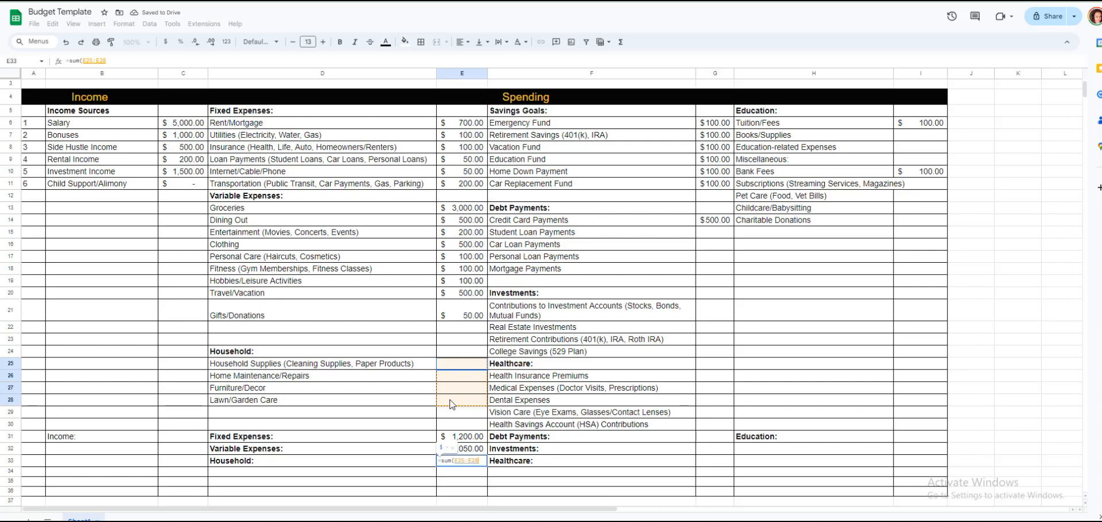
key(Return)
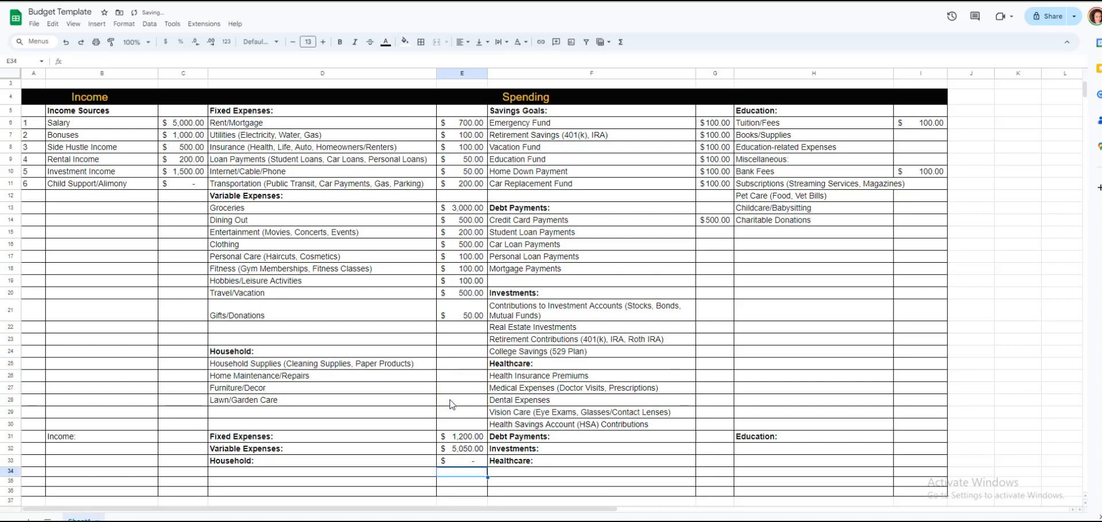
- Enter a sample amount of 100 for Household Supplies in E25
click(459, 369)
text(100)
key(Return)
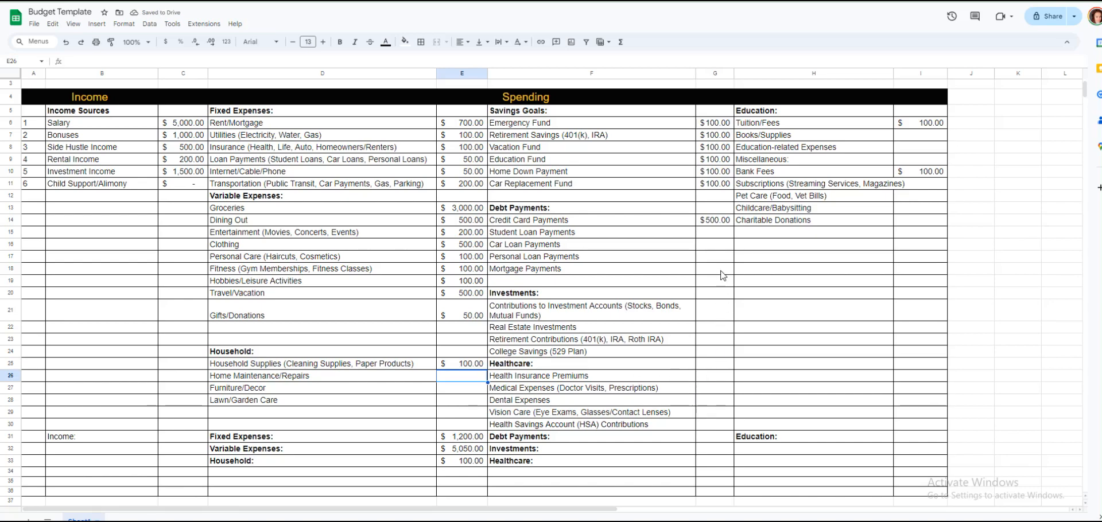
- Enter sample amounts of 10 for investment account contributions in G21 and 100 for Health Insurance Premiums in G26
click(719, 322)
text(10)
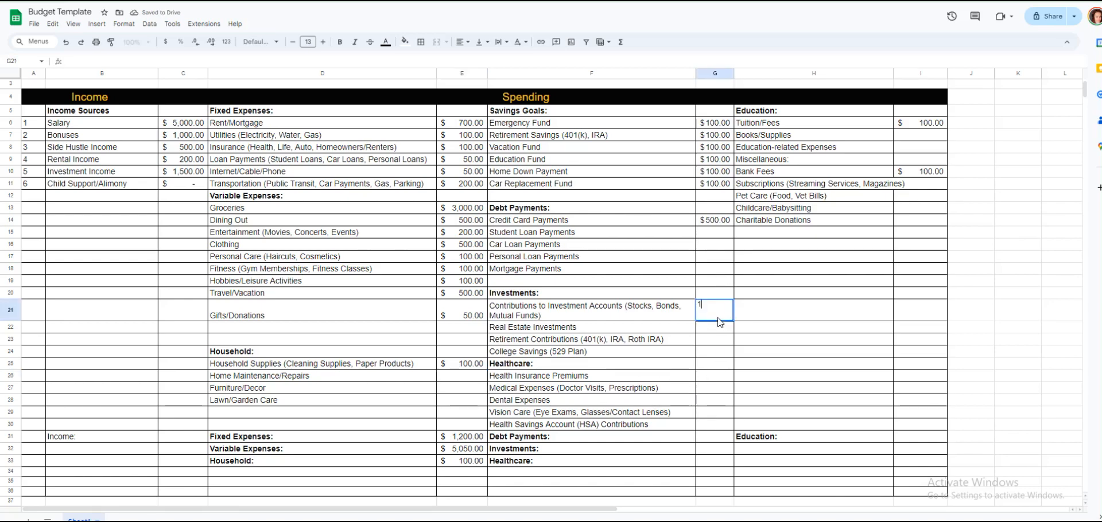
key(Return)
key(Down)
key(Down)
key(Down)
key(Down)
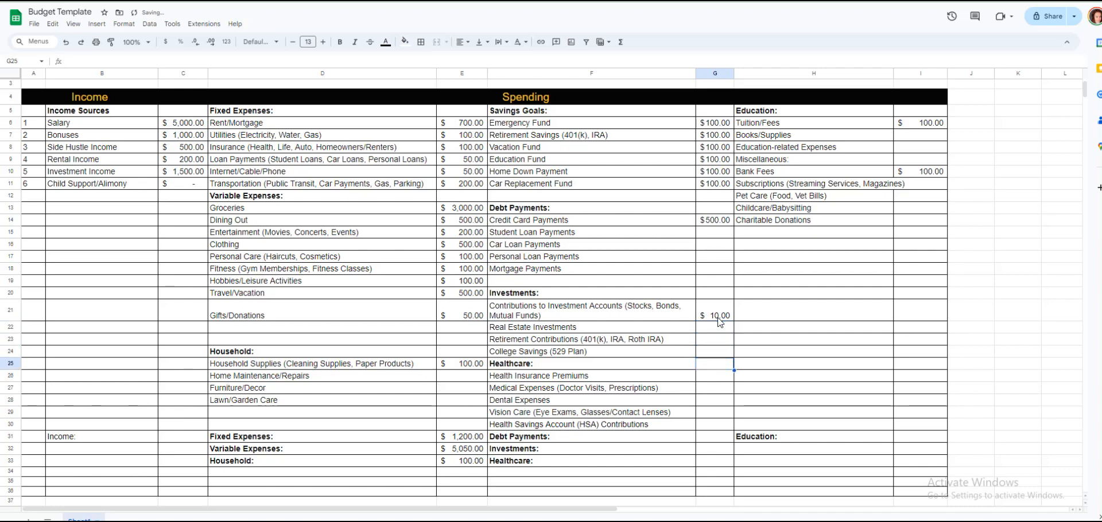
text(100)
key(Return)
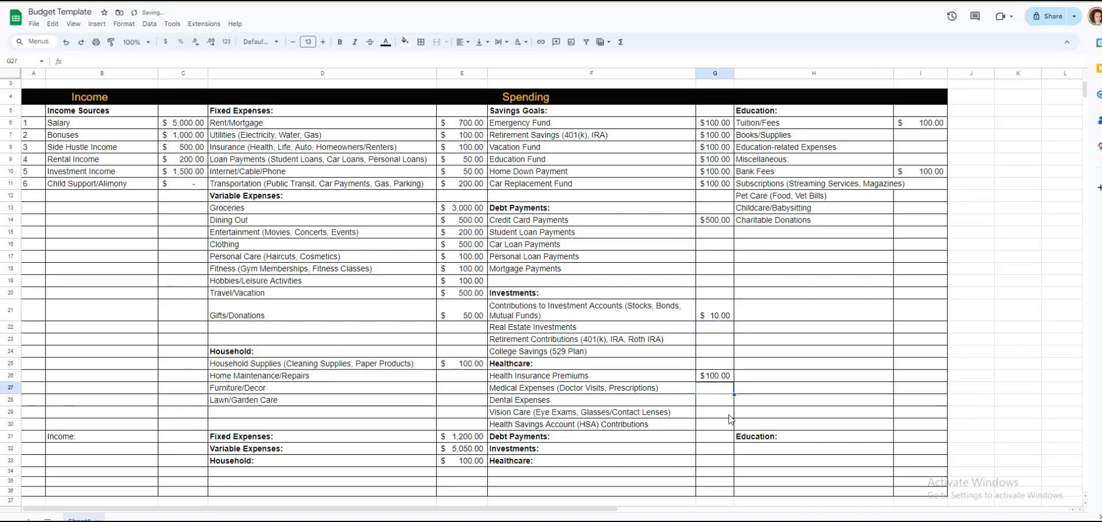
- Total the debt payment amounts G13:G18 with a SUM formula in G31
click(715, 436)
text(=sum()
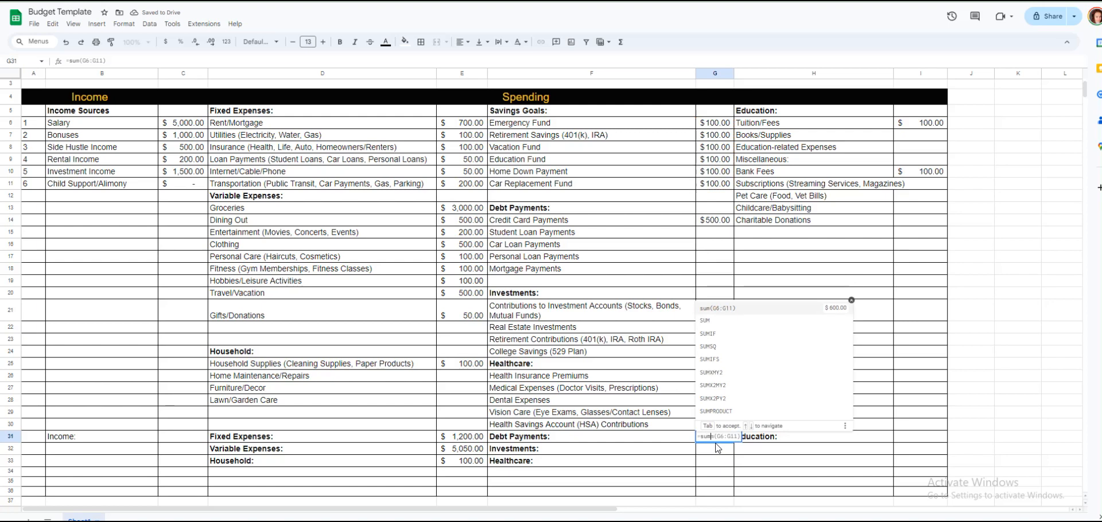
drag(713, 208, 722, 268)
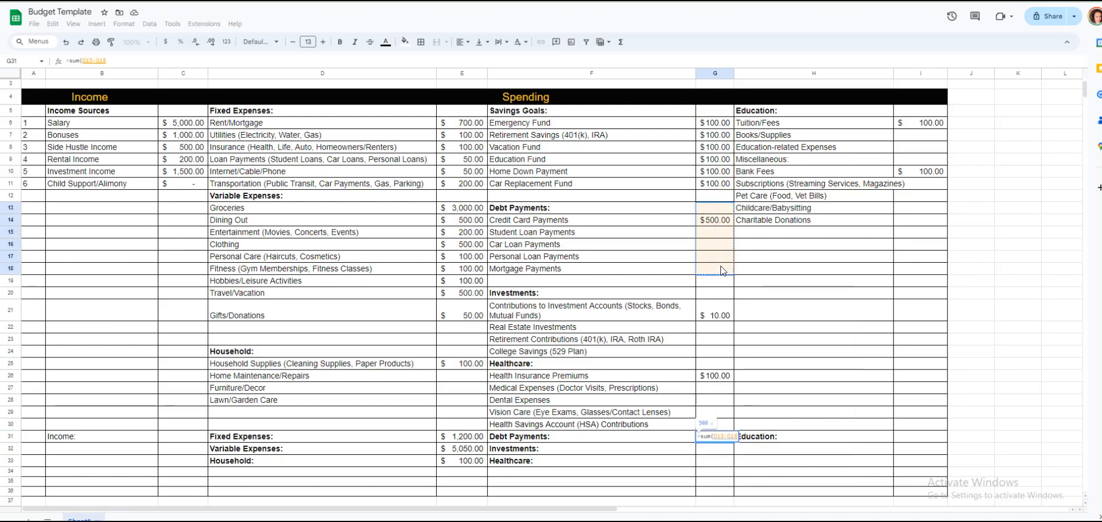
key(Return)
- Total the investment amounts G21:G24 with a SUM formula in G32
text(=sum()
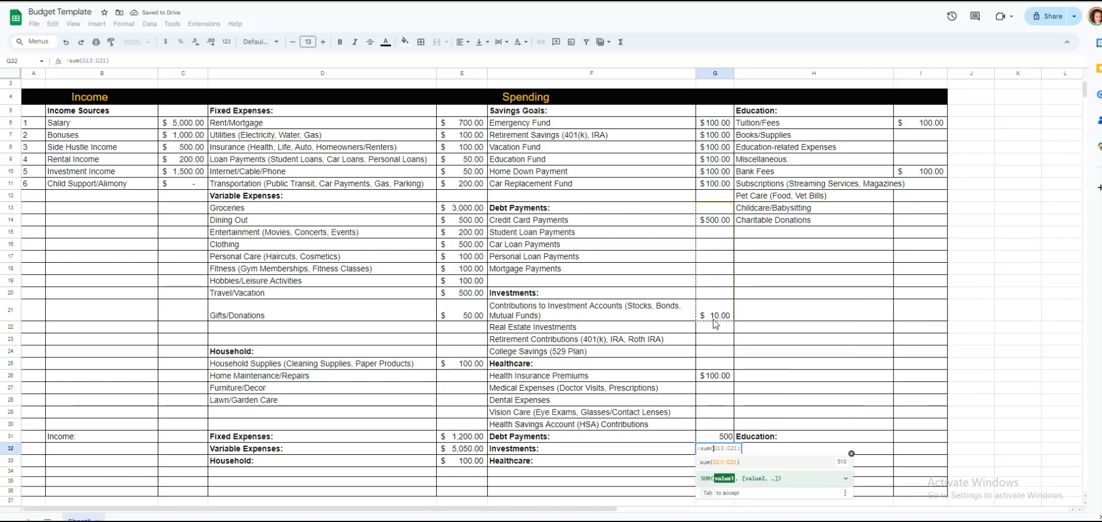
drag(714, 320, 719, 357)
key(Return)
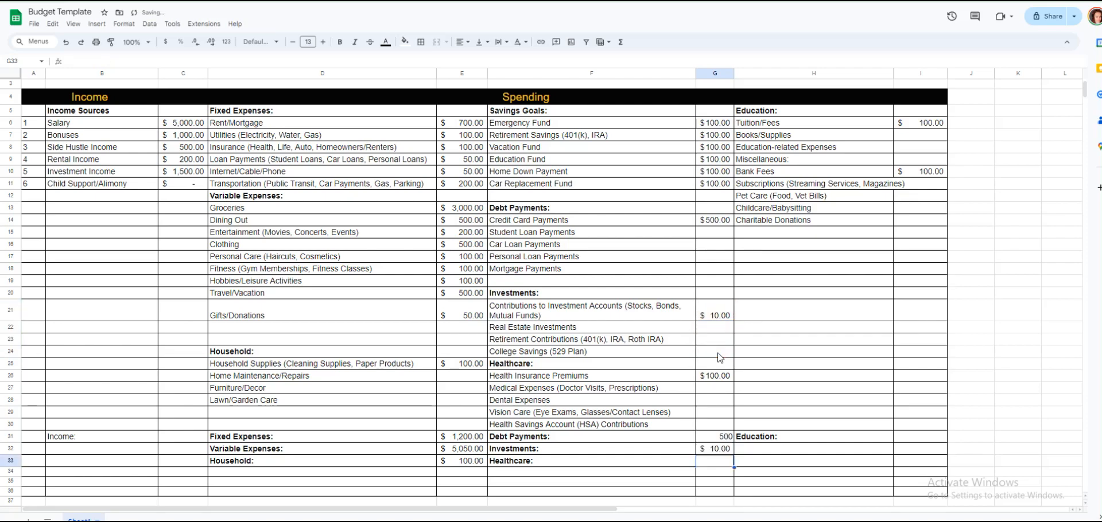
- Copy the currency formatting of the Investments total in G32 onto the Debt Payments total in G31
click(714, 453)
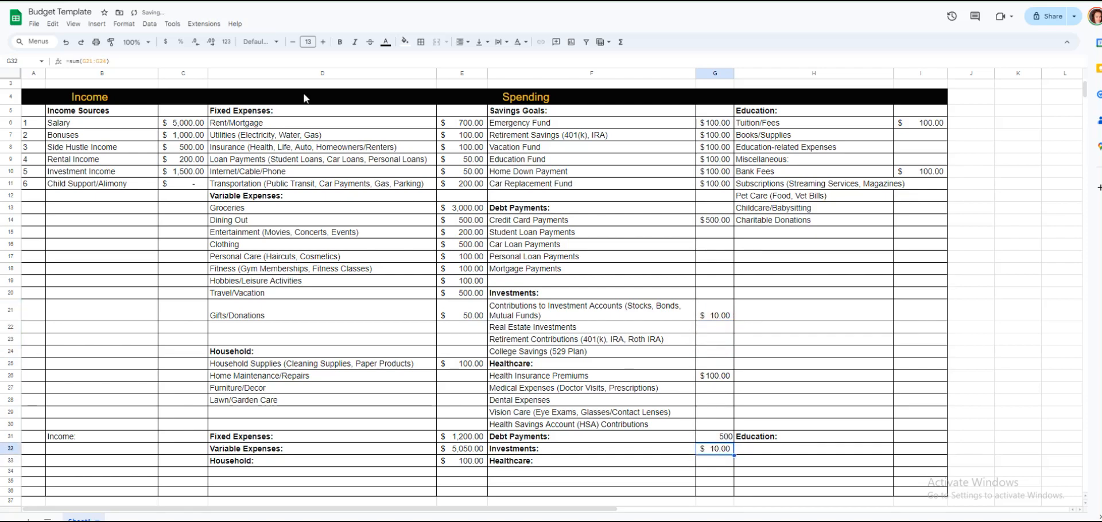
click(110, 43)
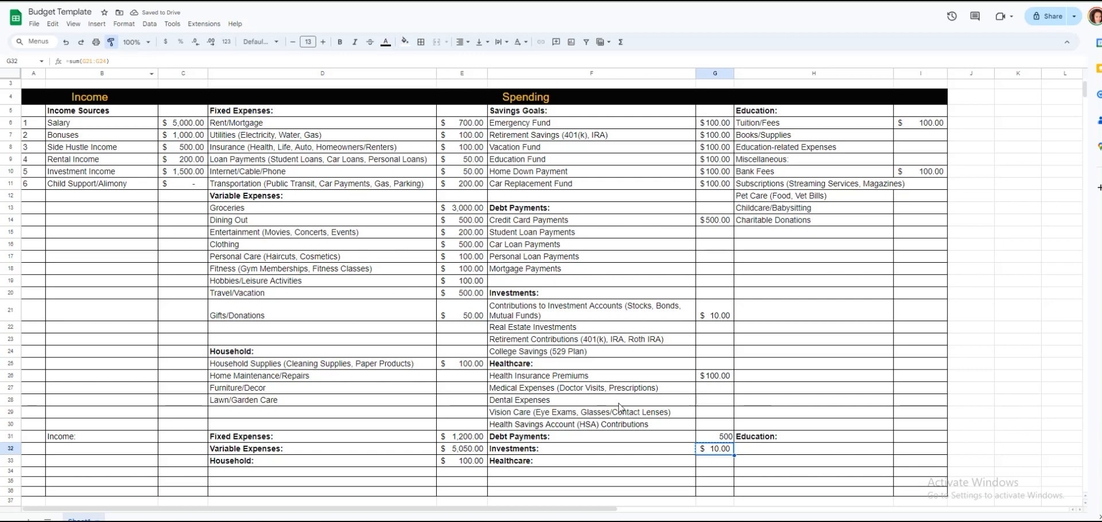
click(712, 435)
double_click(724, 436)
double_click(719, 453)
- Total the healthcare amounts G26:G30 with a SUM formula in G33
click(704, 463)
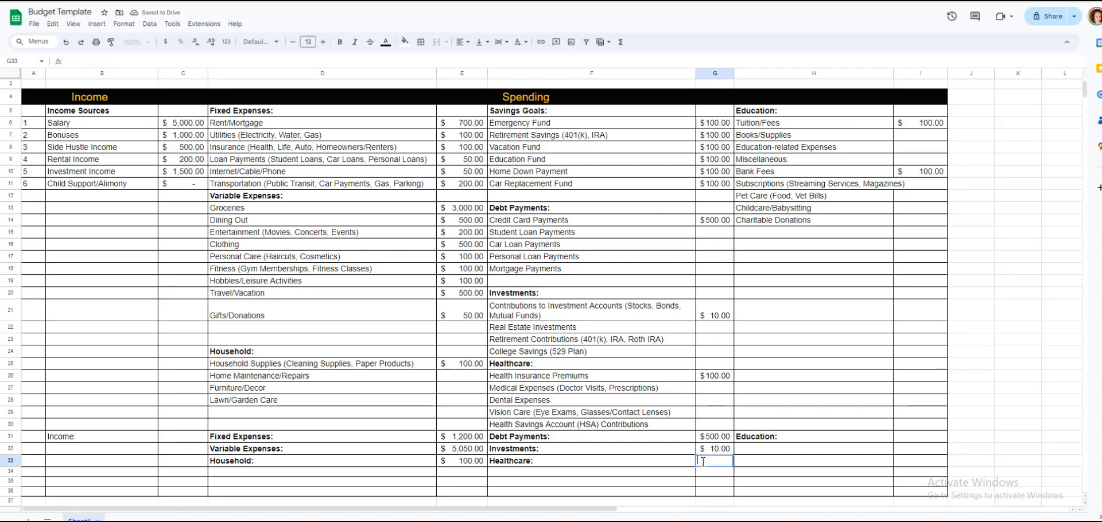
text(=sum()
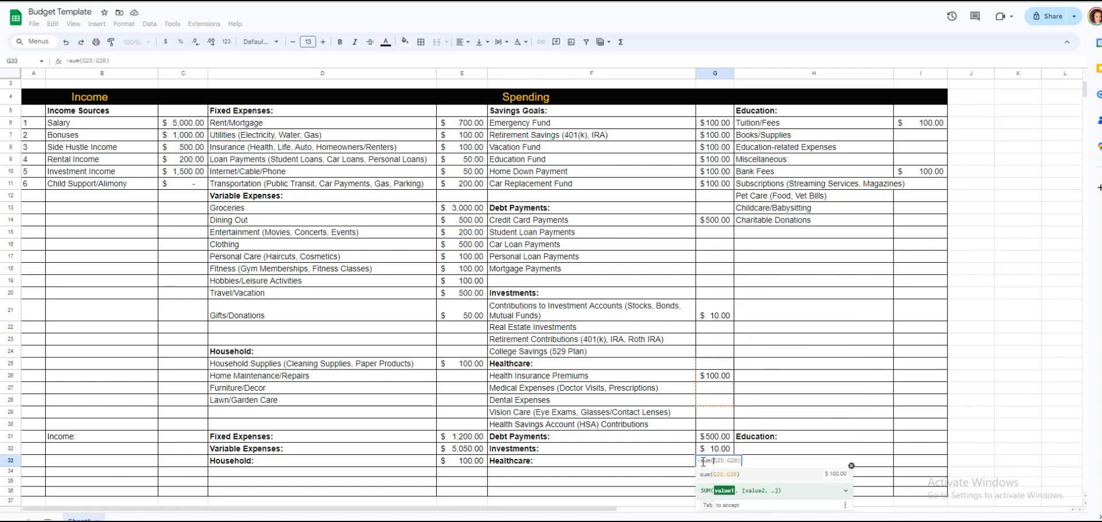
drag(711, 377, 714, 429)
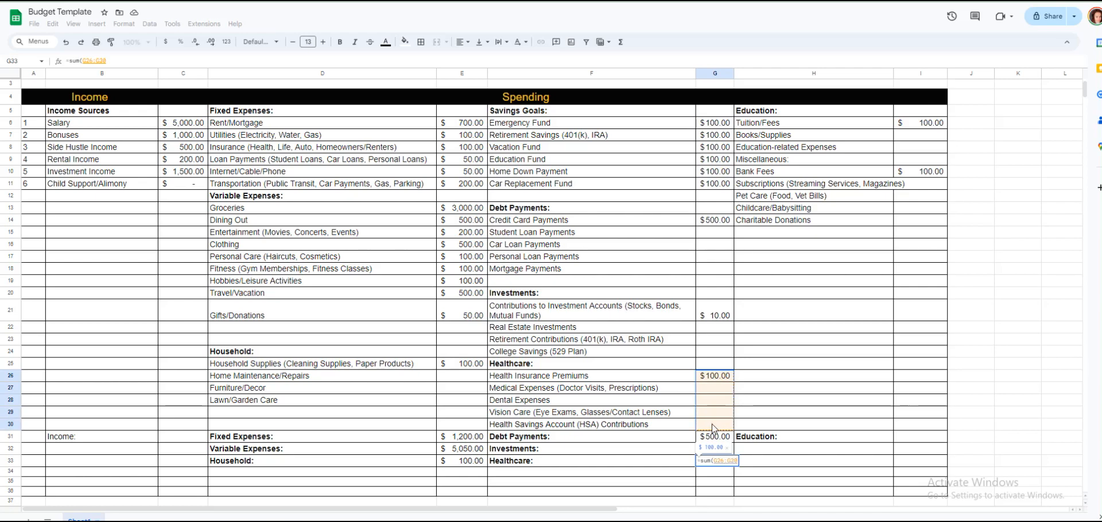
key(Return)
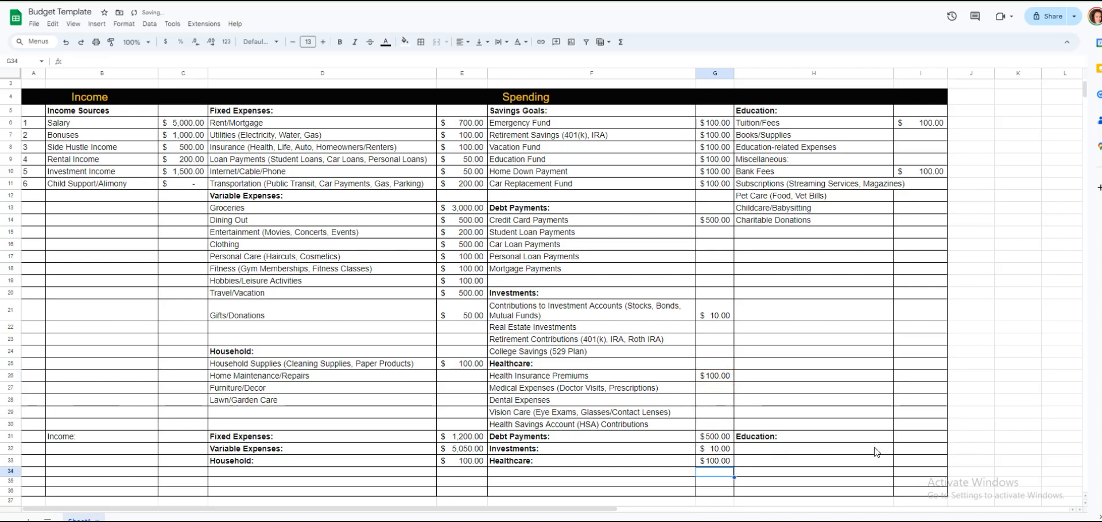
- Total the education and miscellaneous amounts I6:I14 with a SUM formula in I31
click(926, 439)
text(=su)
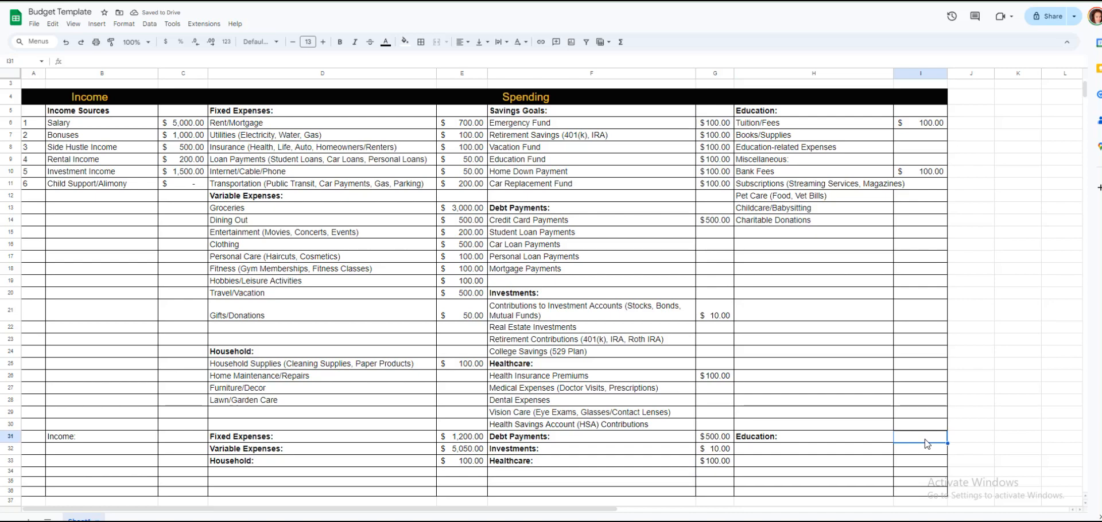
text(m()
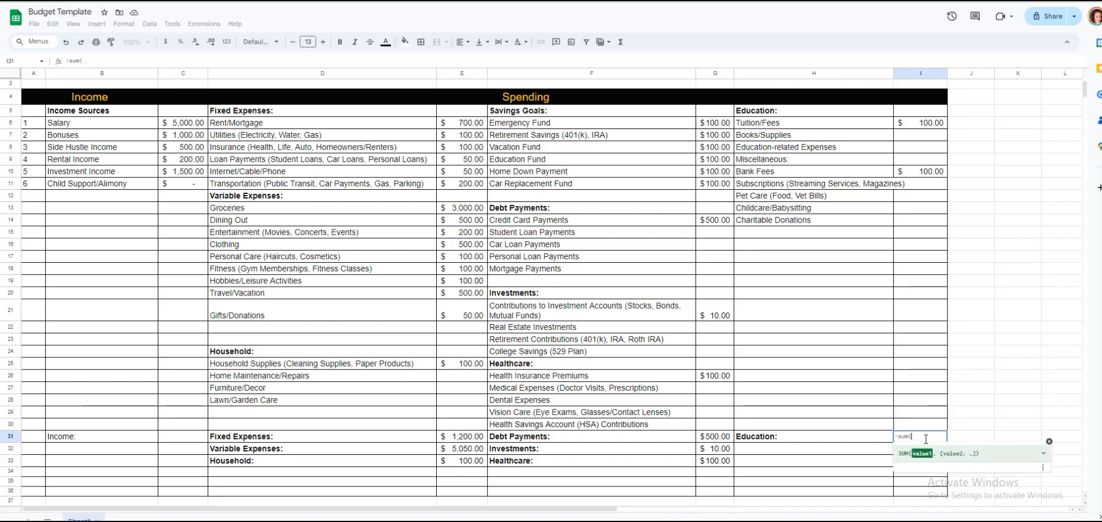
drag(918, 126, 920, 221)
key(Return)
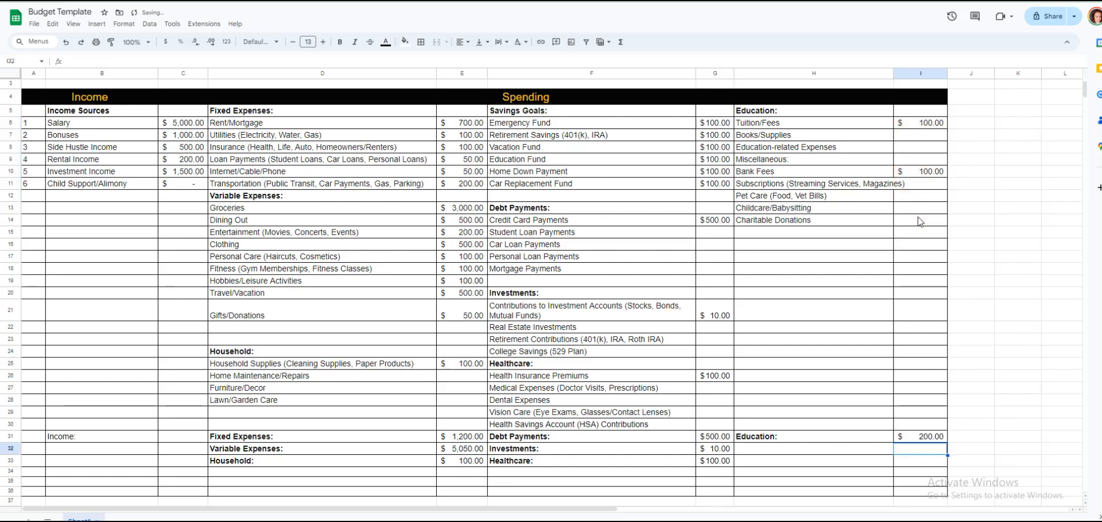
- Change the summary heading in H31 to "Education and others"
double_click(791, 436)
text(and others)
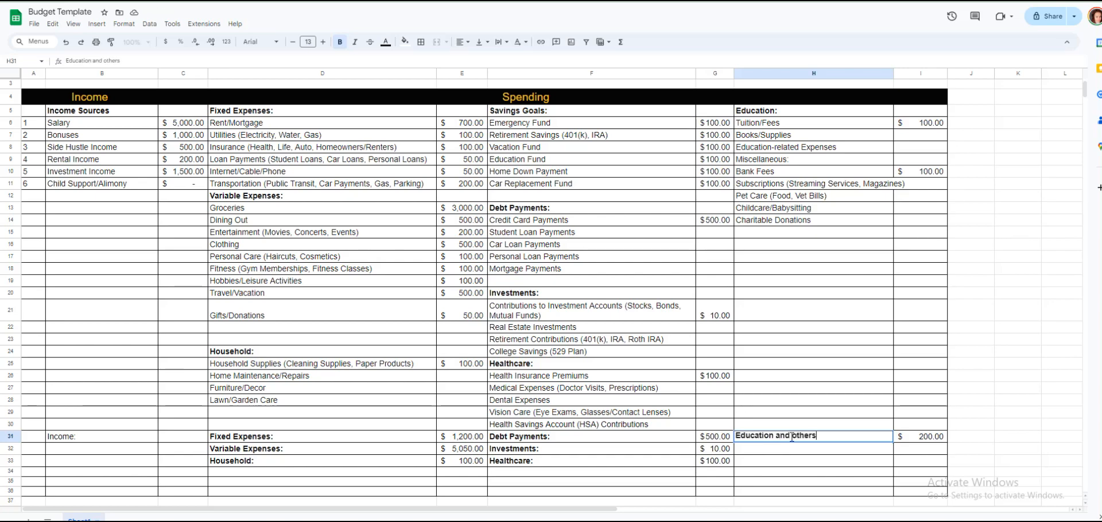
key(Return)
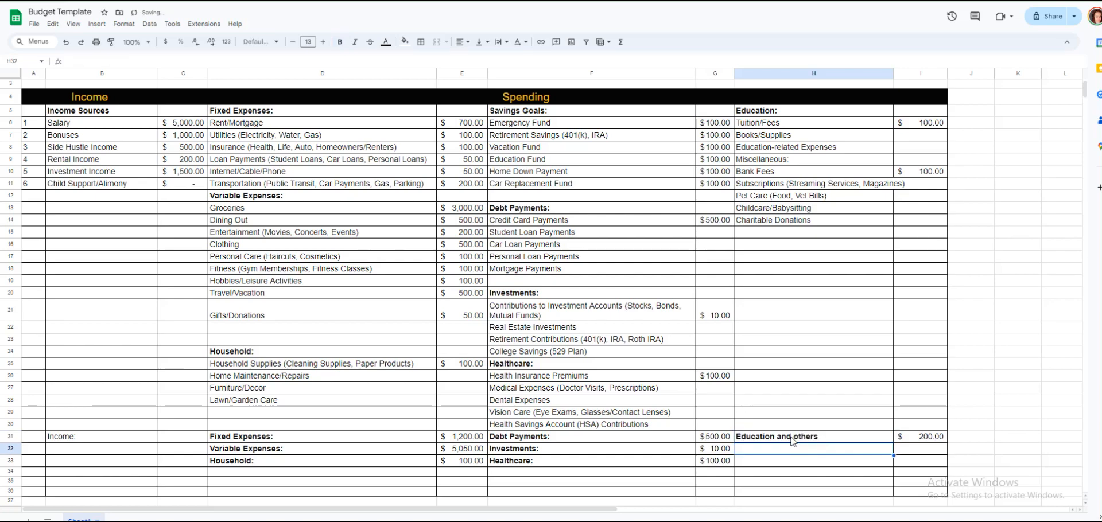
click(931, 440)
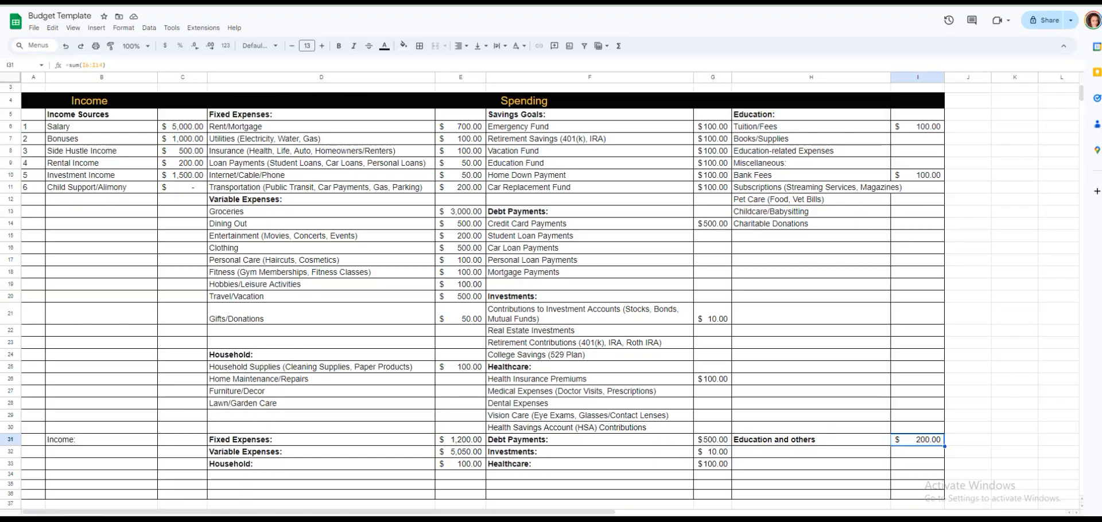
- Open Google Drive in a new browser tab and create a blank Google Form
key(ctrl+t)
text(dri)
key(Return)
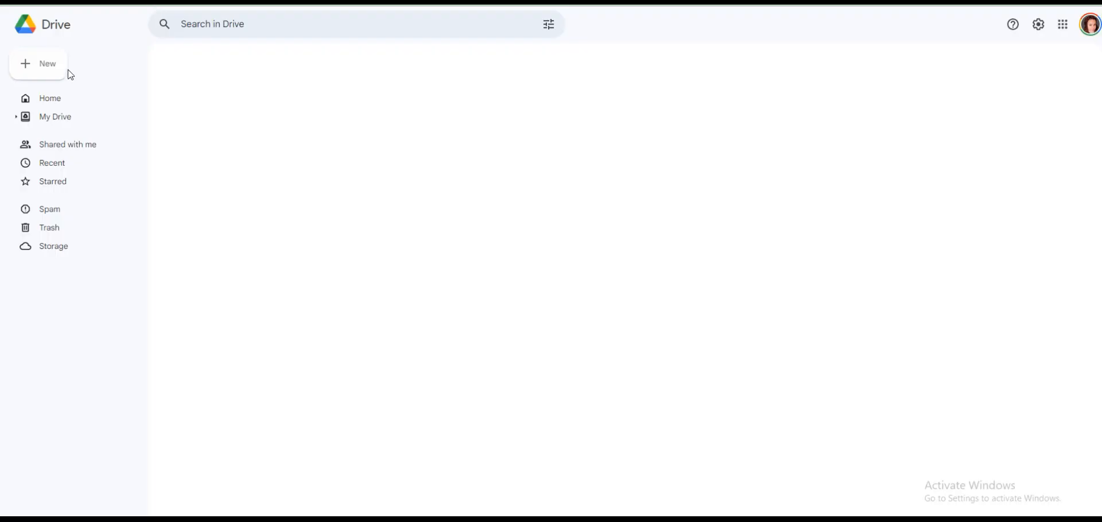
click(47, 71)
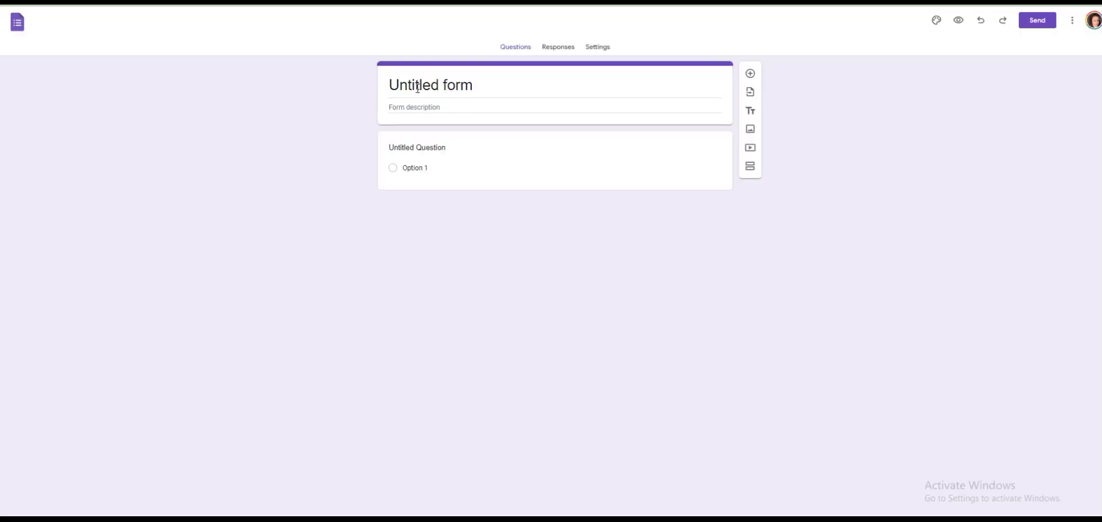
- Title the form "Monthly Budjet (Spendings)"
click(418, 87)
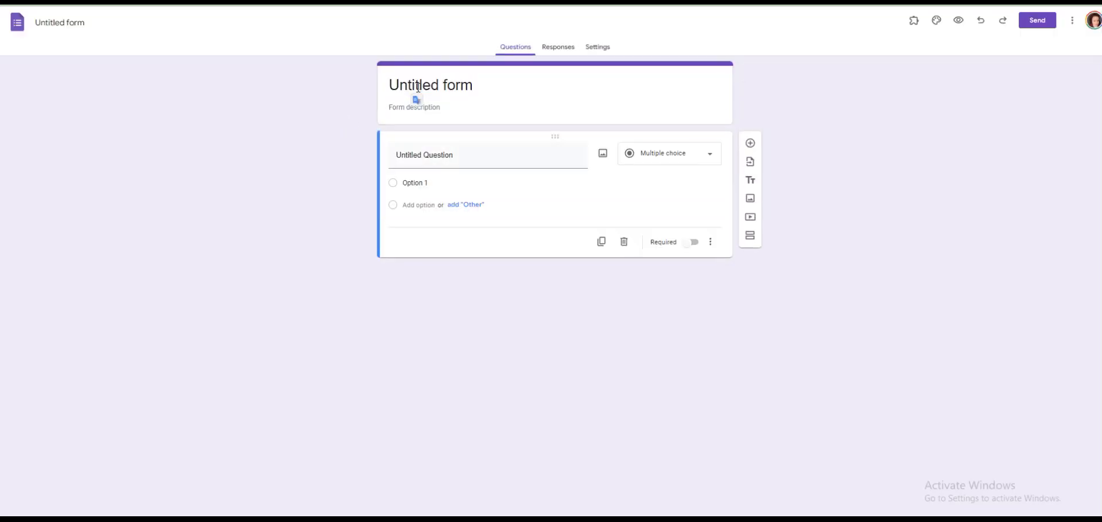
text(Mo)
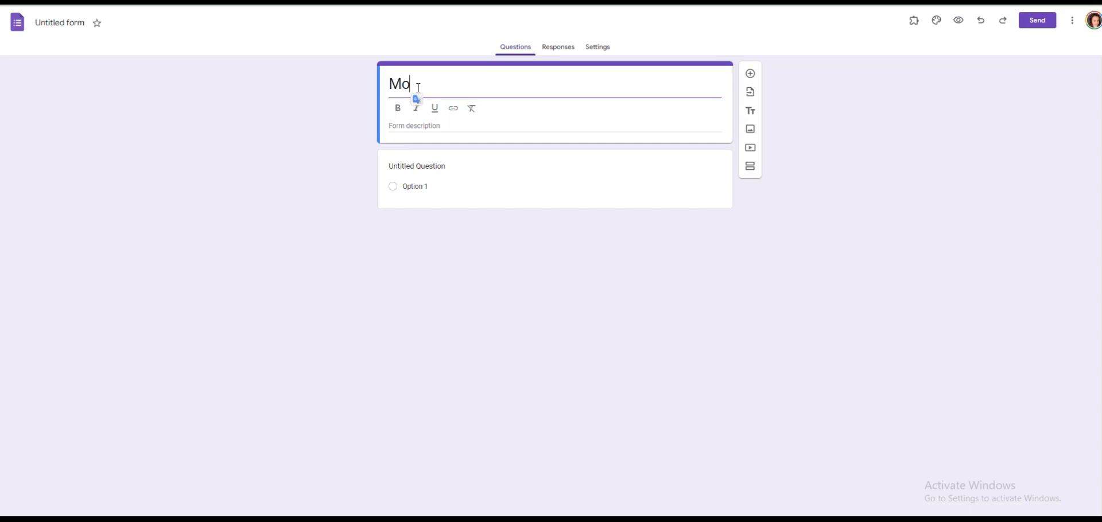
text(nthly Budjet (Spendings)
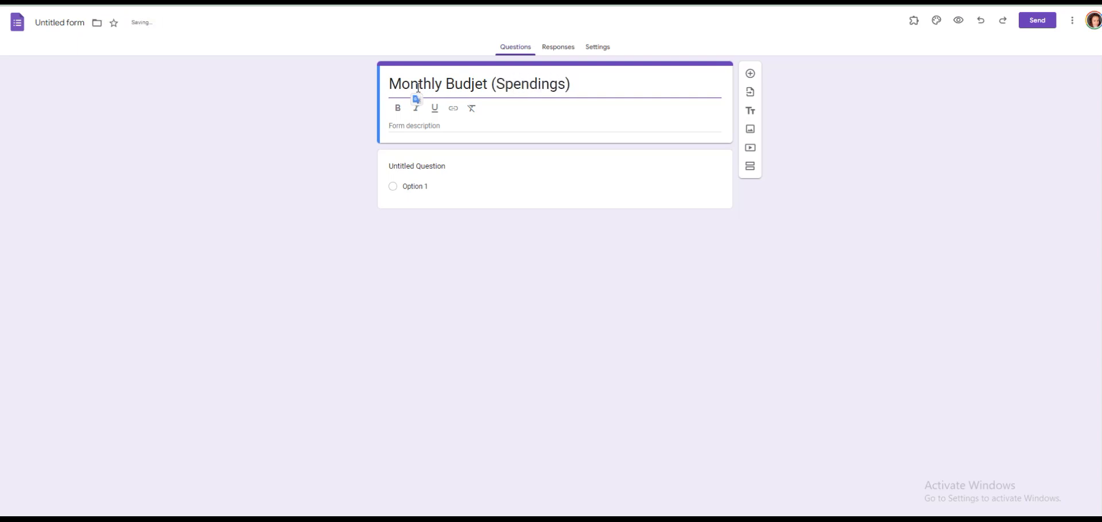
- Name the first question "Date" and set its answer type to Date
click(428, 169)
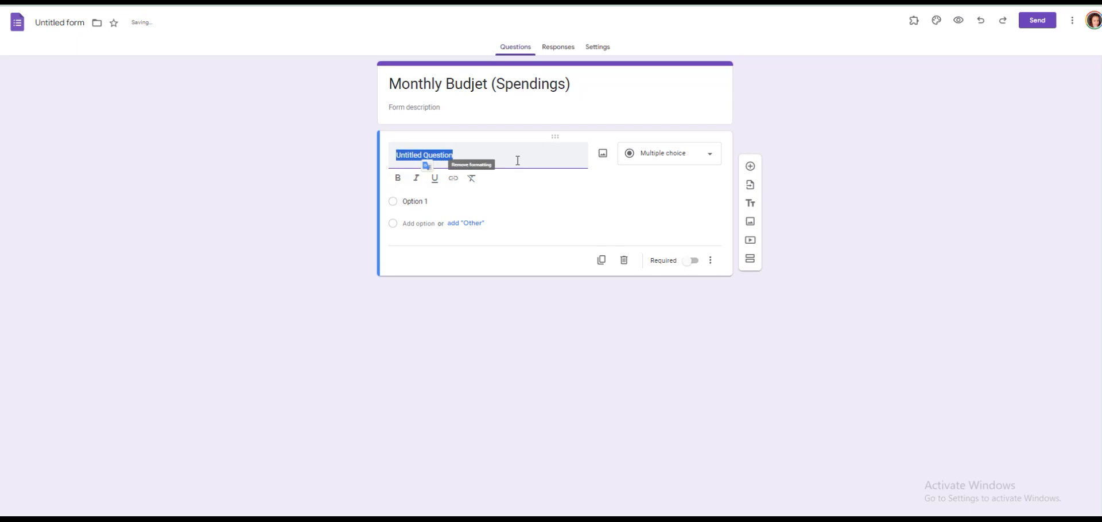
text(Date)
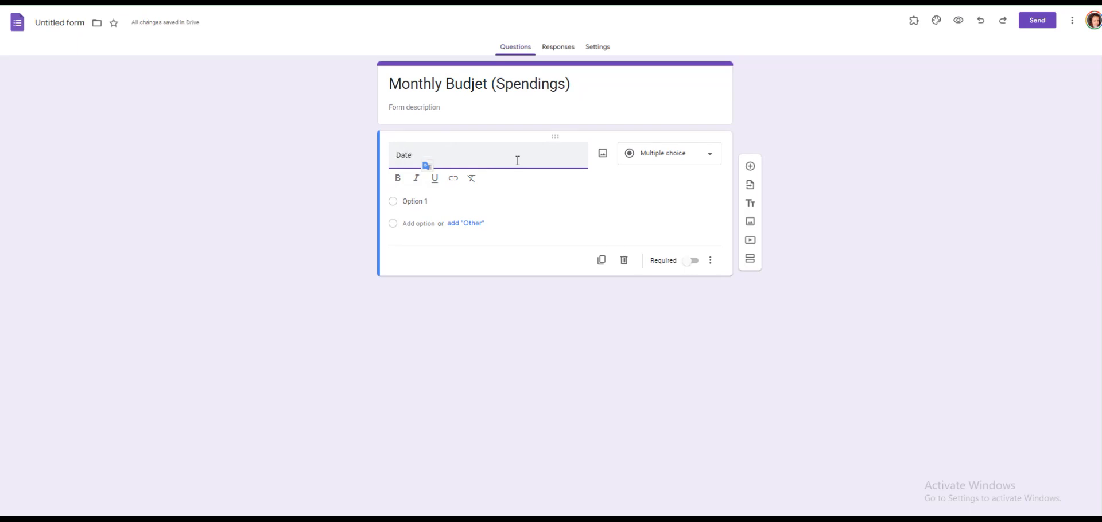
click(659, 156)
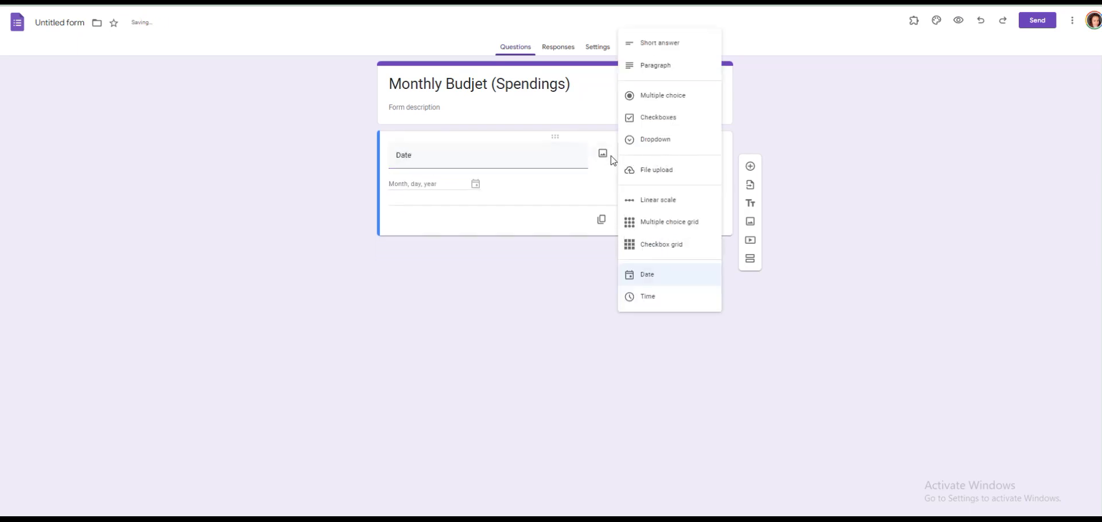
click(660, 275)
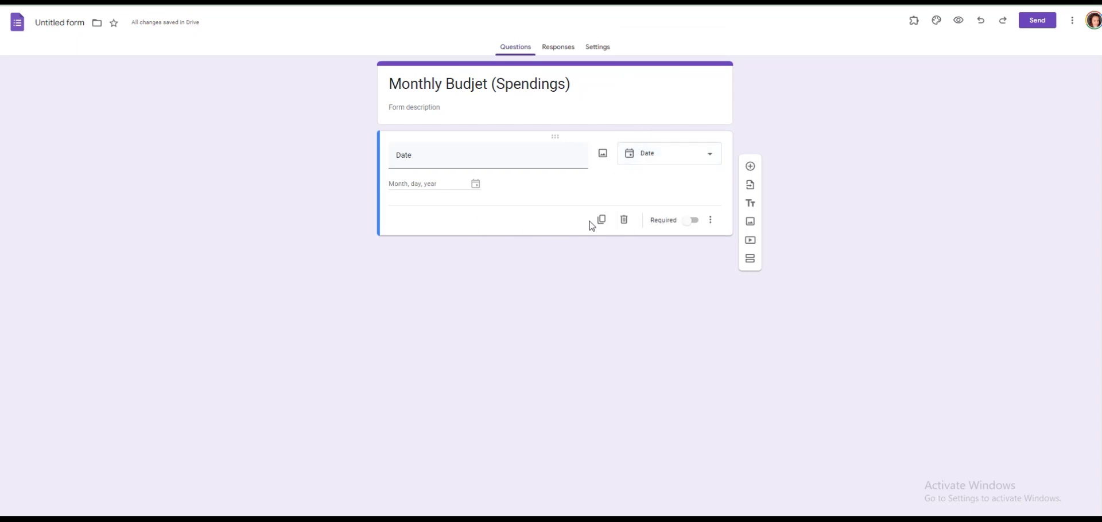
- Add a dropdown question named "Category" with Rent/Mortgage, copied from D6 of the budget sheet, as its first option
click(750, 167)
text(Category)
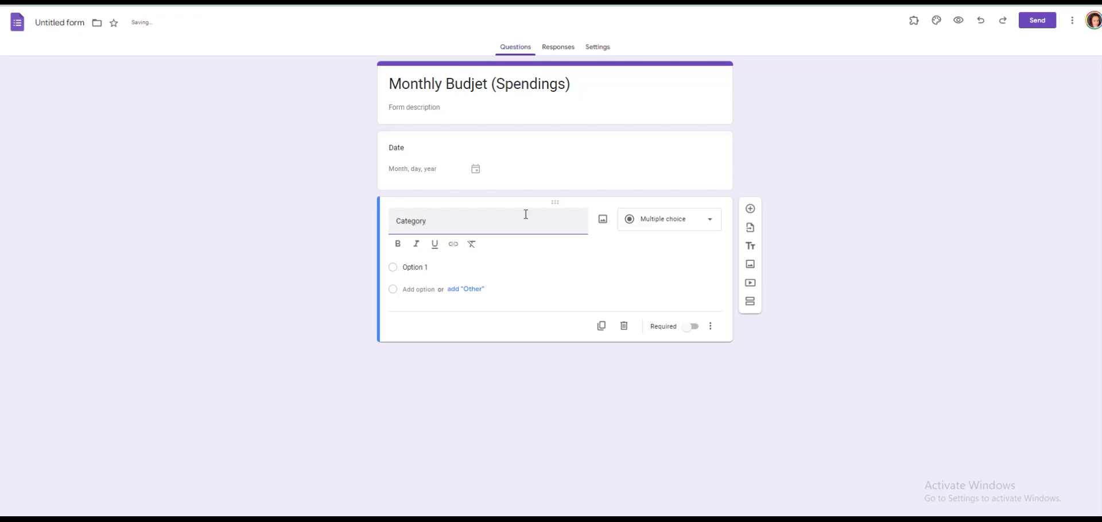
click(425, 267)
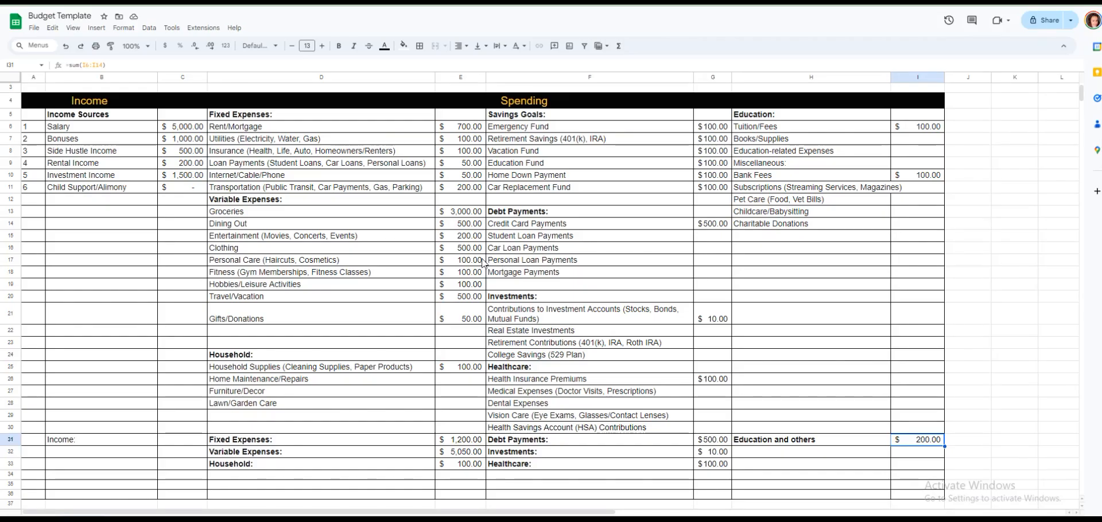
click(275, 129)
key(ctrl+c)
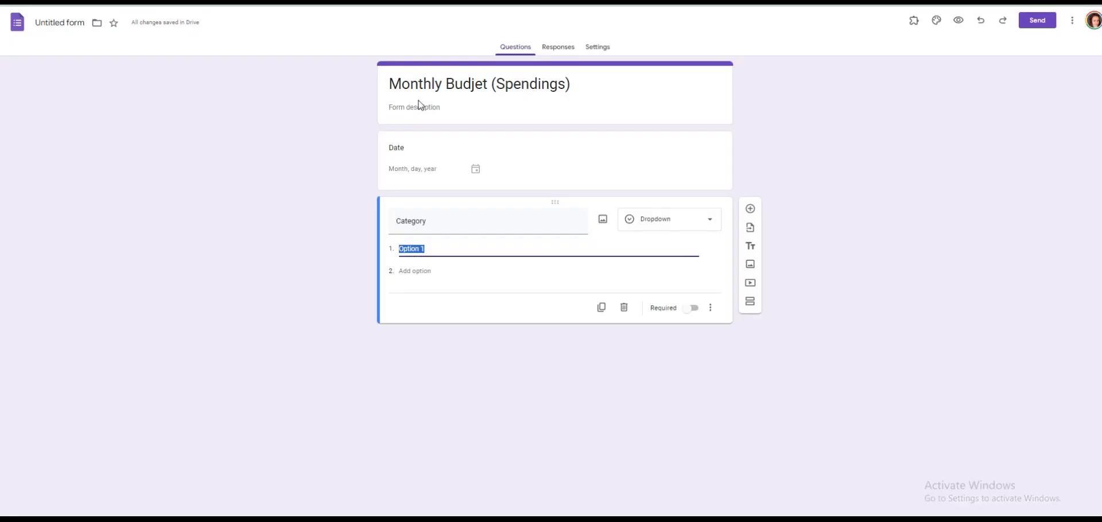
key(ctrl+v)
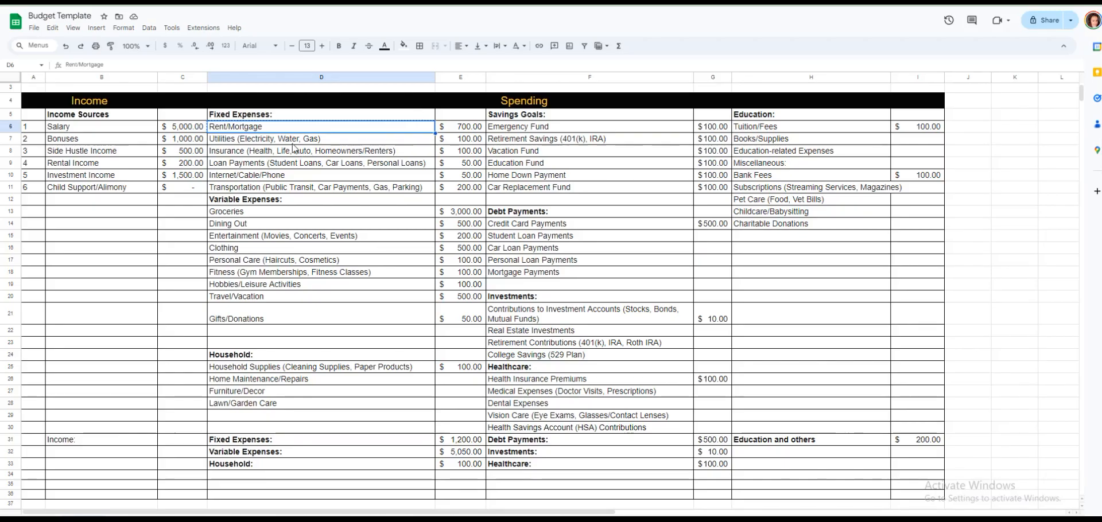
- Add "Utilities (Electricity, Water, Gas)" from D7 of the budget sheet as the second, separate Category option
click(321, 138)
key(ctrl+c)
key(ctrl+v)
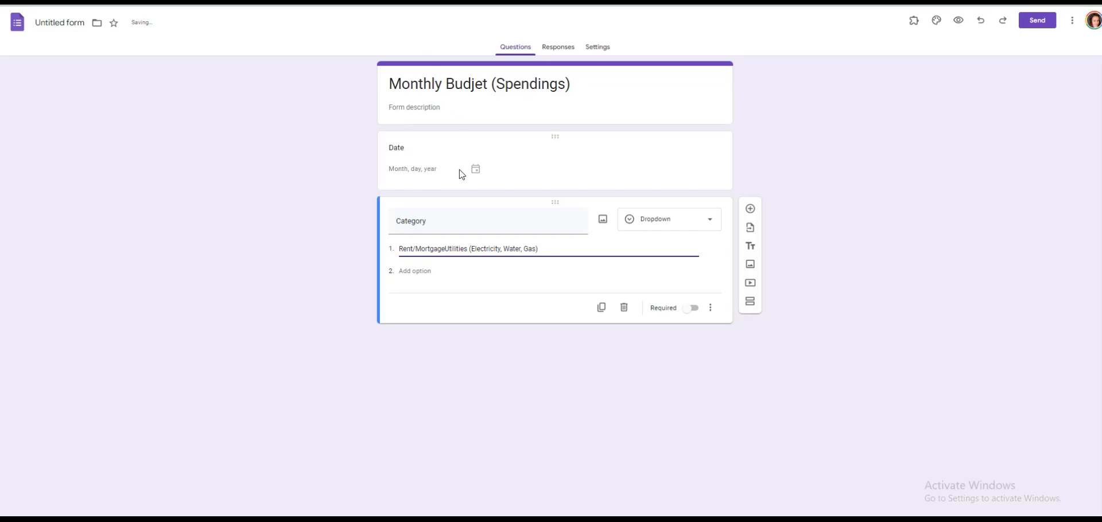
key(ctrl+z)
click(415, 271)
key(ctrl+v)
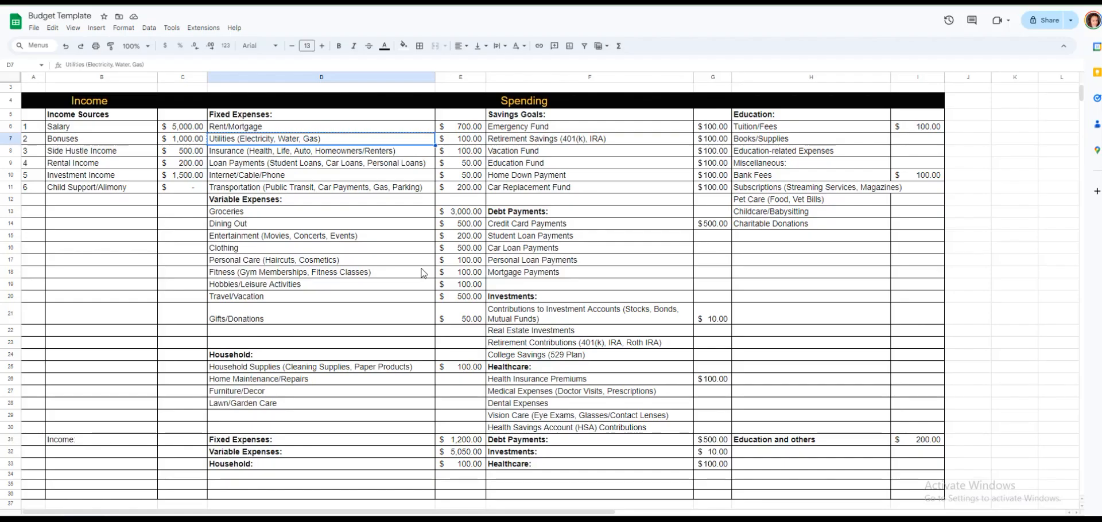
- Copy the insurance and loan payments entries from D8 and D9 of the budget sheet into Category options 3 and 4
click(283, 155)
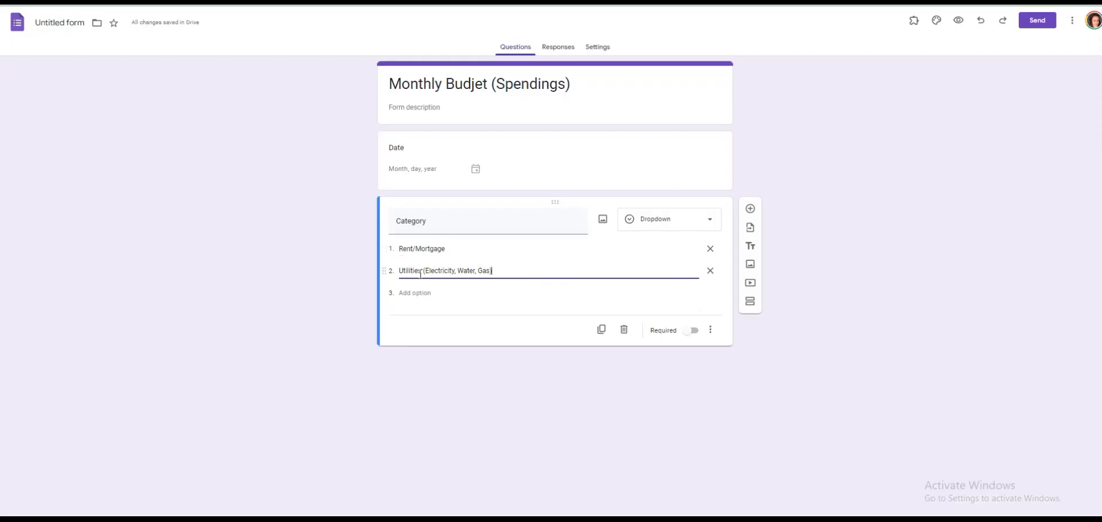
click(413, 292)
key(ctrl+v)
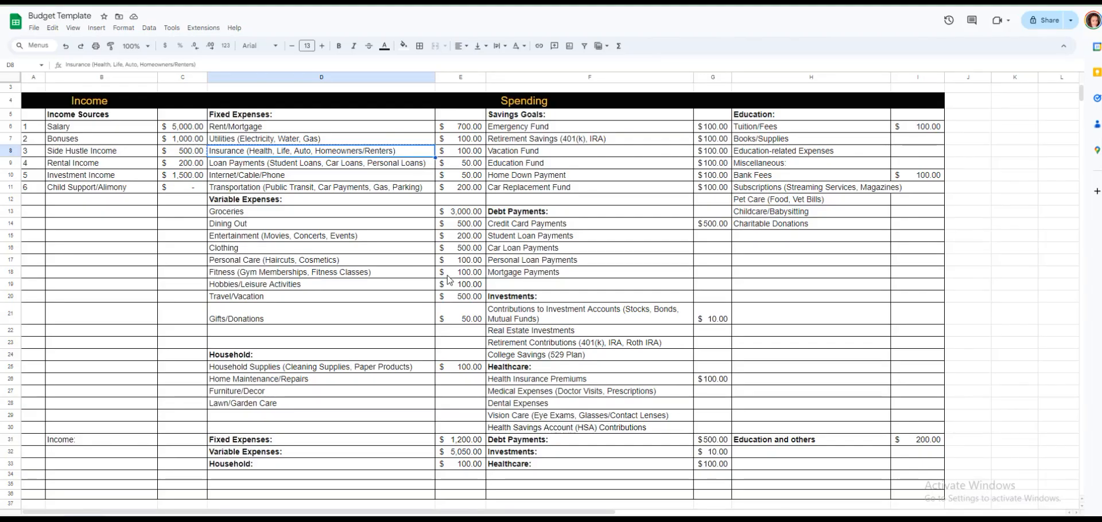
click(294, 165)
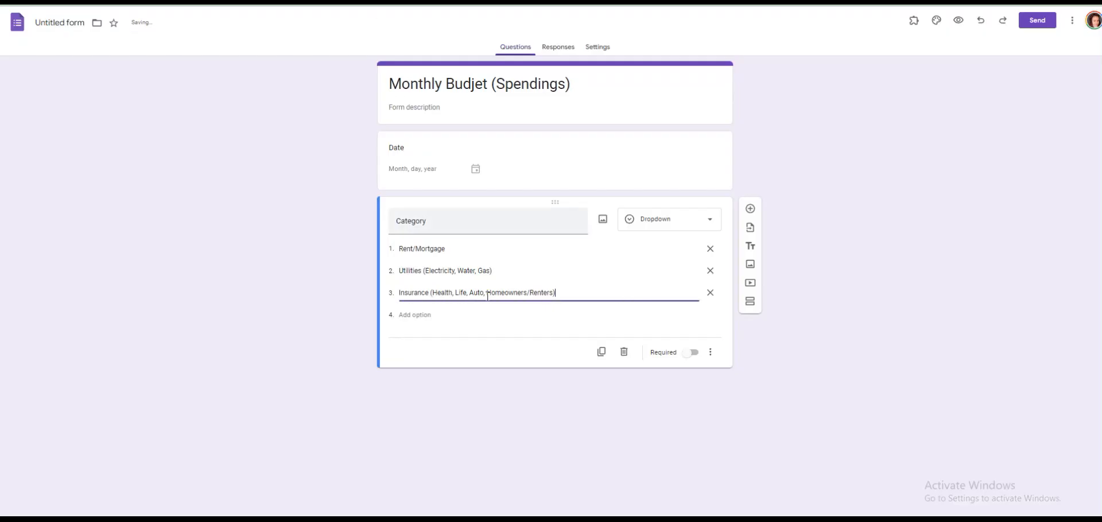
click(408, 315)
key(ctrl+v)
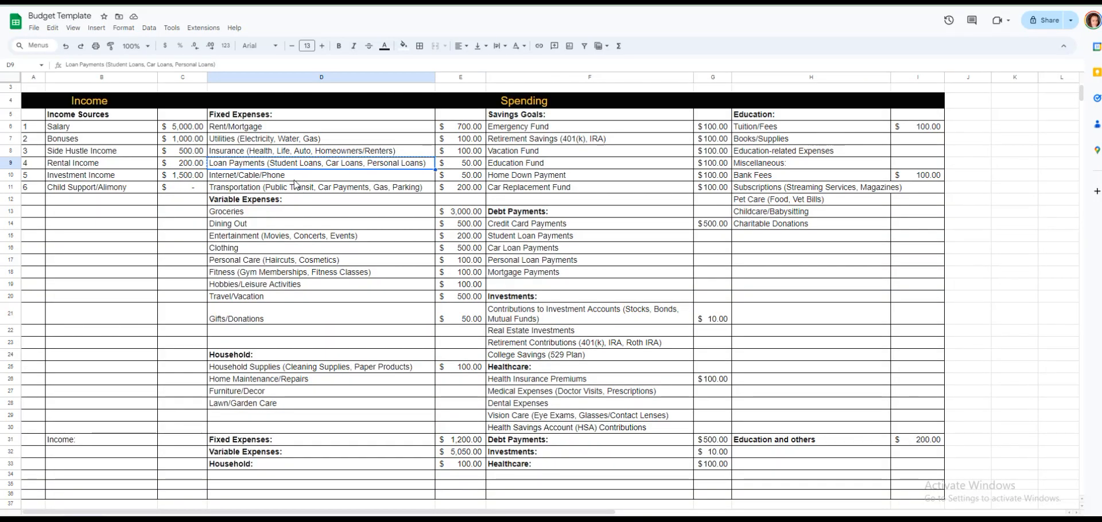
- Copy the Internet/Cable/Phone and transportation entries from D10 and D11 of the budget sheet into Category options 5 and 6
click(295, 175)
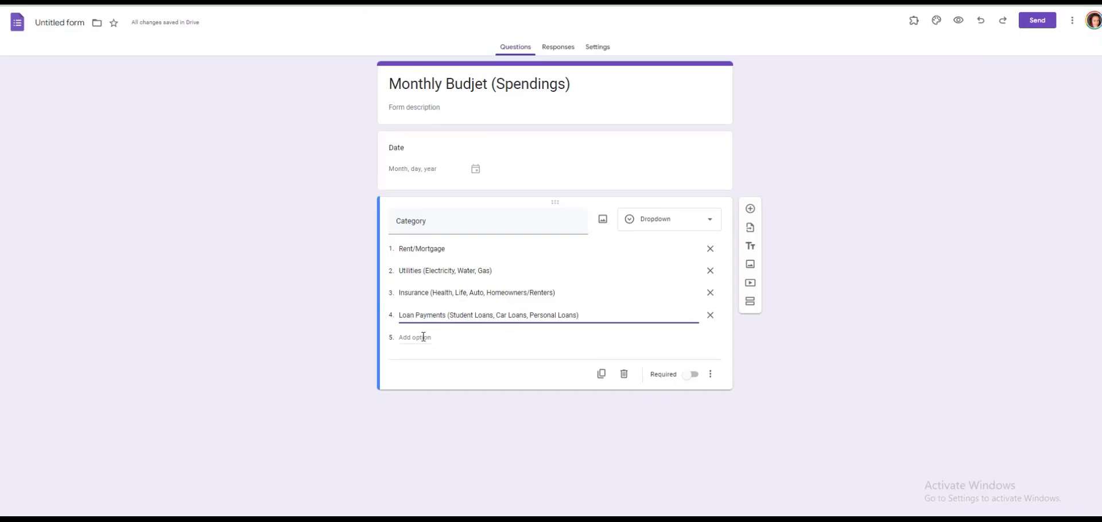
click(423, 335)
key(ctrl+v)
click(418, 359)
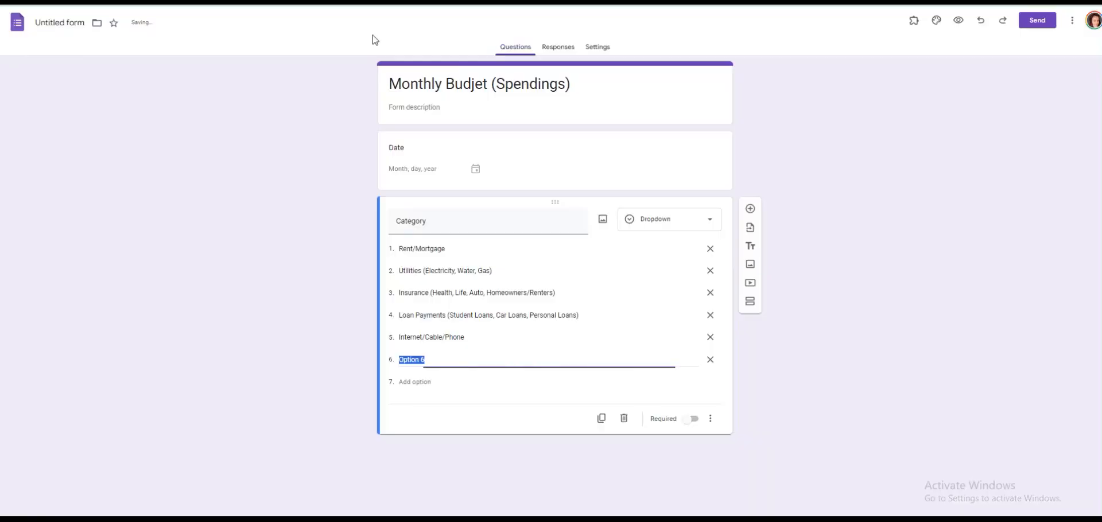
key(ctrl+v)
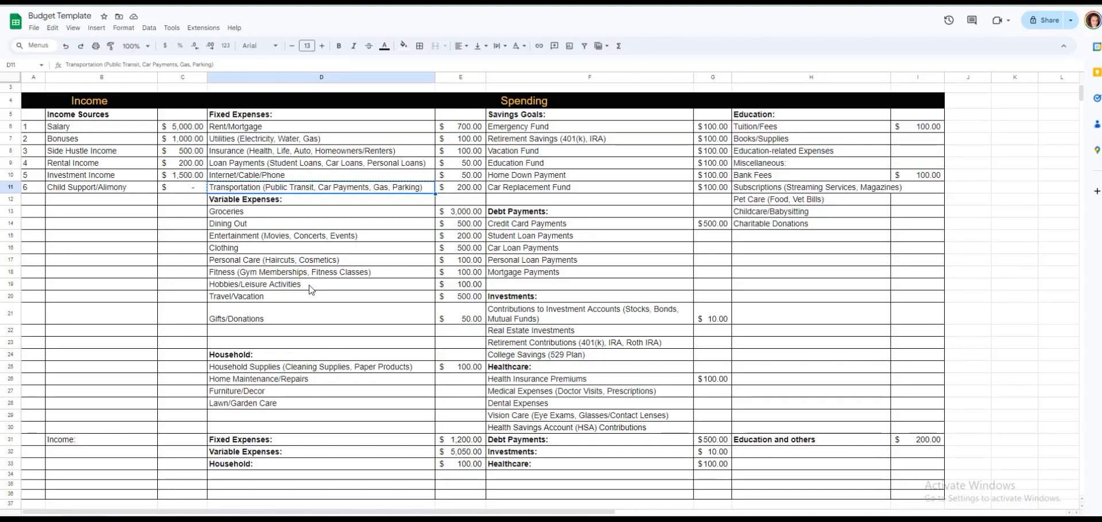
- Copy Groceries and Dining Out from D13 and D14 of the budget sheet into Category options 7 and 8
click(270, 216)
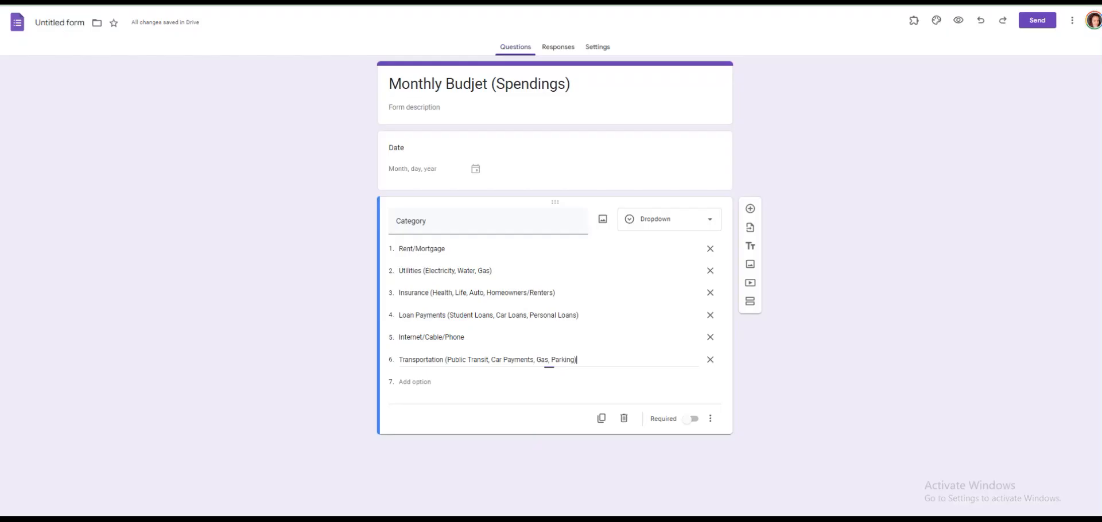
click(409, 380)
key(ctrl+v)
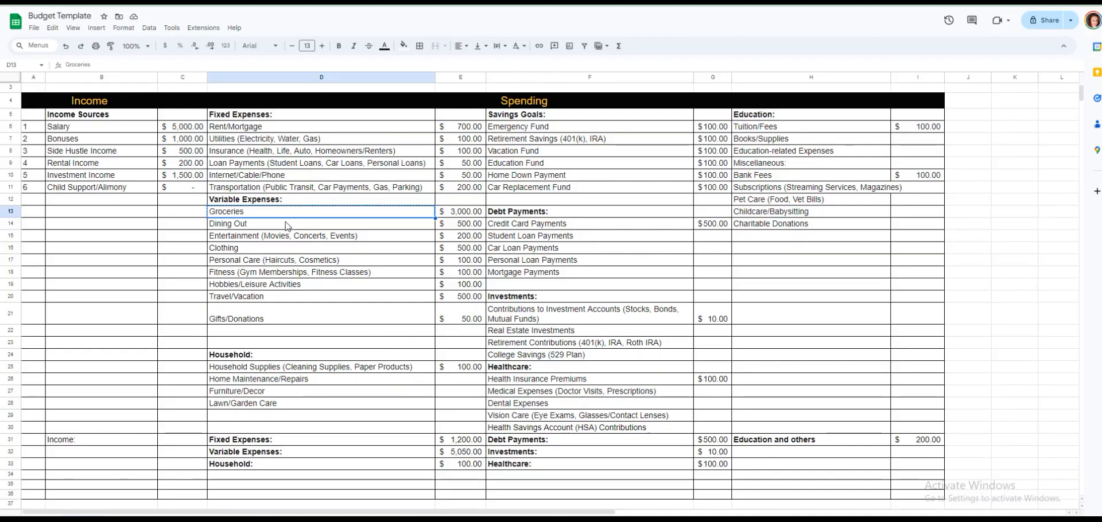
click(287, 226)
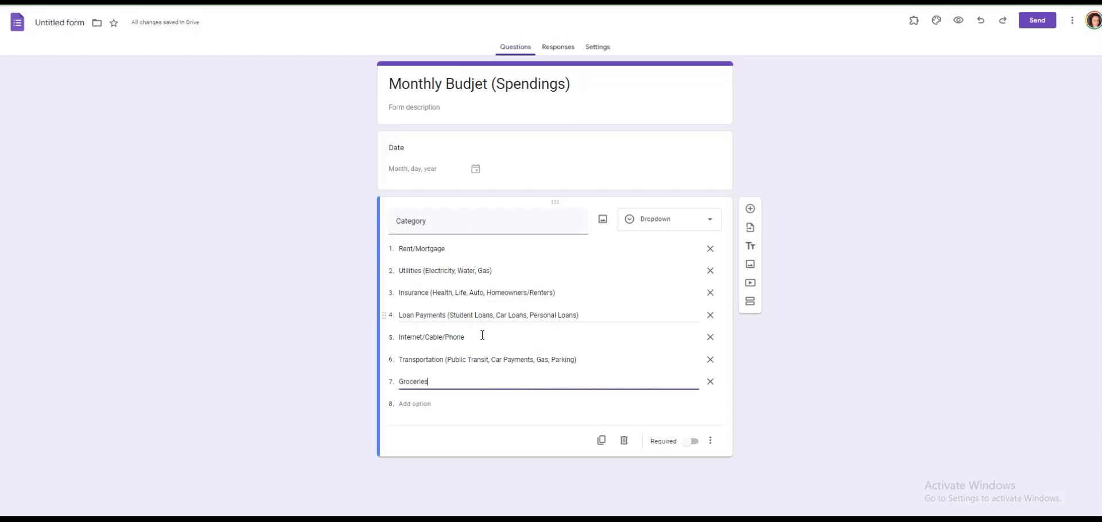
click(431, 403)
key(ctrl+v)
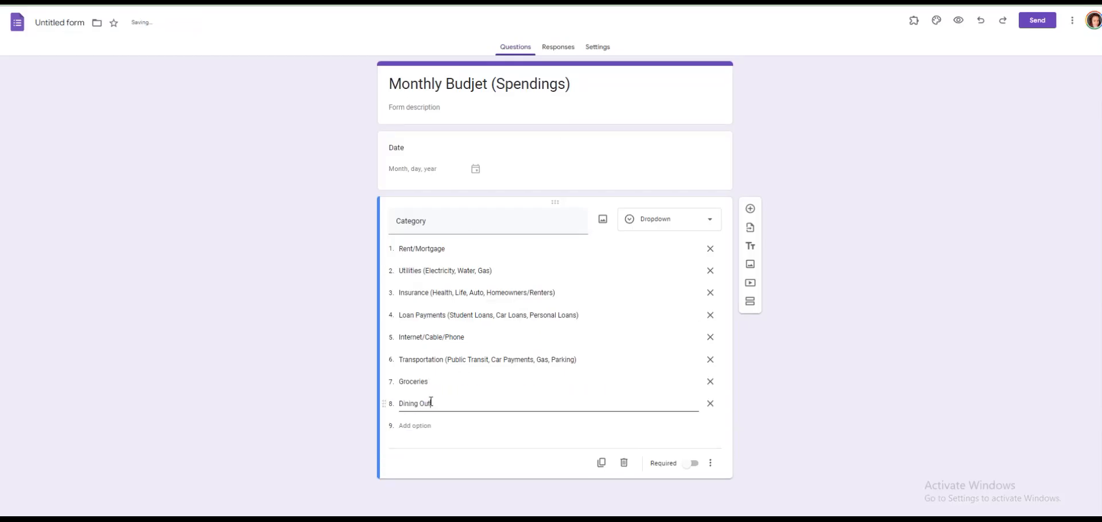
- Make the Category question required and add the expenses in D15:D20 as options 9 to 14, leaving no blank option
click(691, 463)
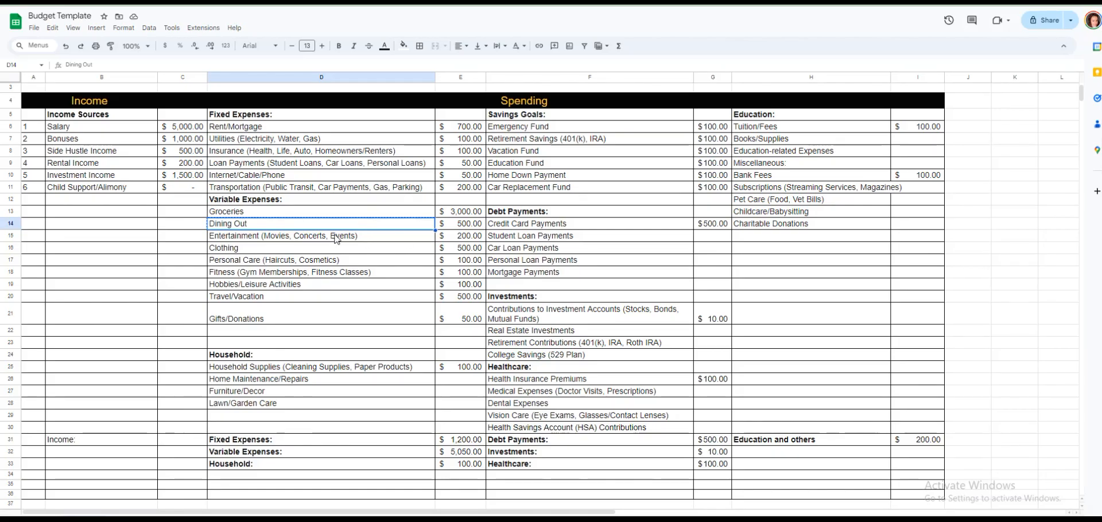
drag(287, 235, 287, 296)
key(ctrl+c)
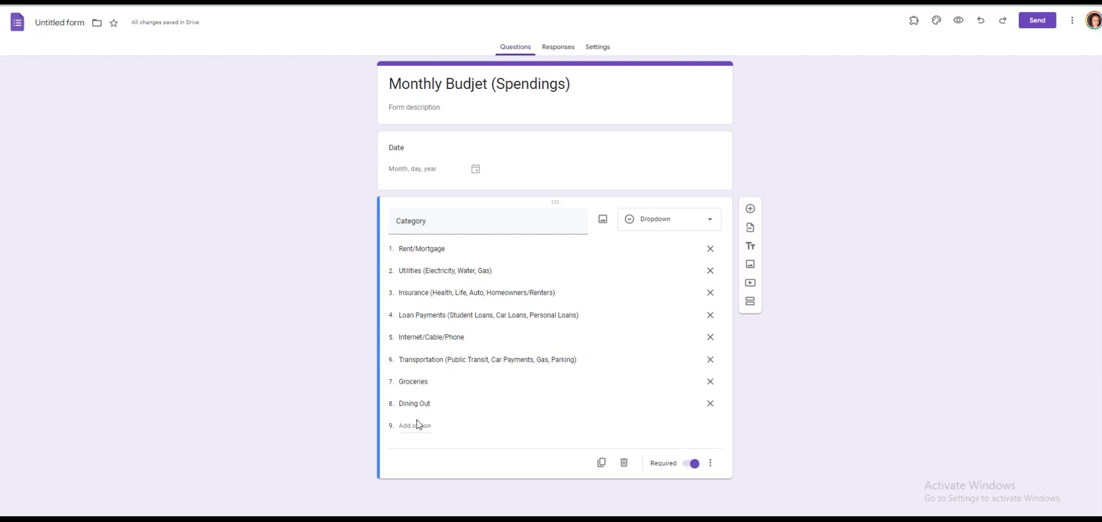
click(419, 425)
key(ctrl+v)
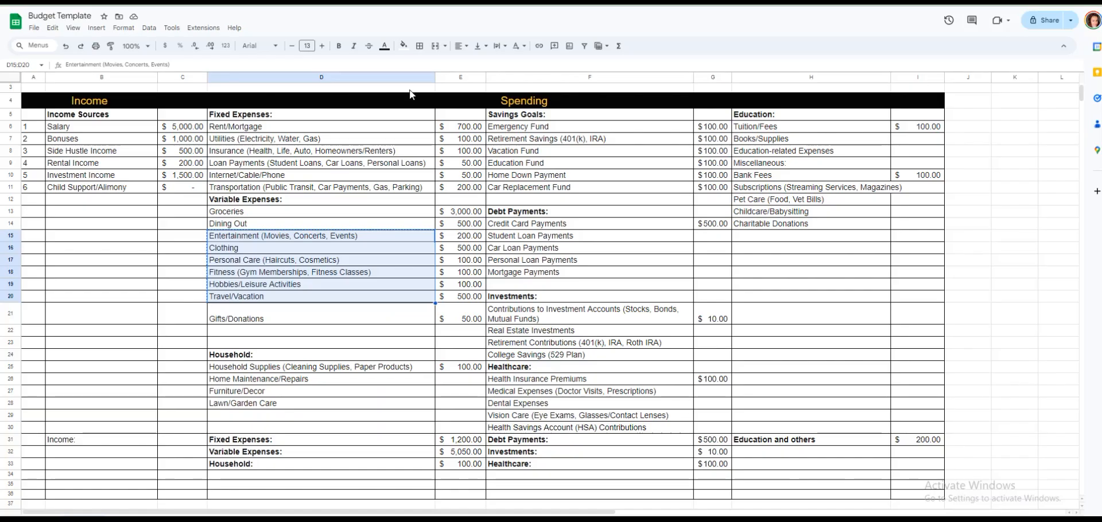
drag(516, 127, 516, 187)
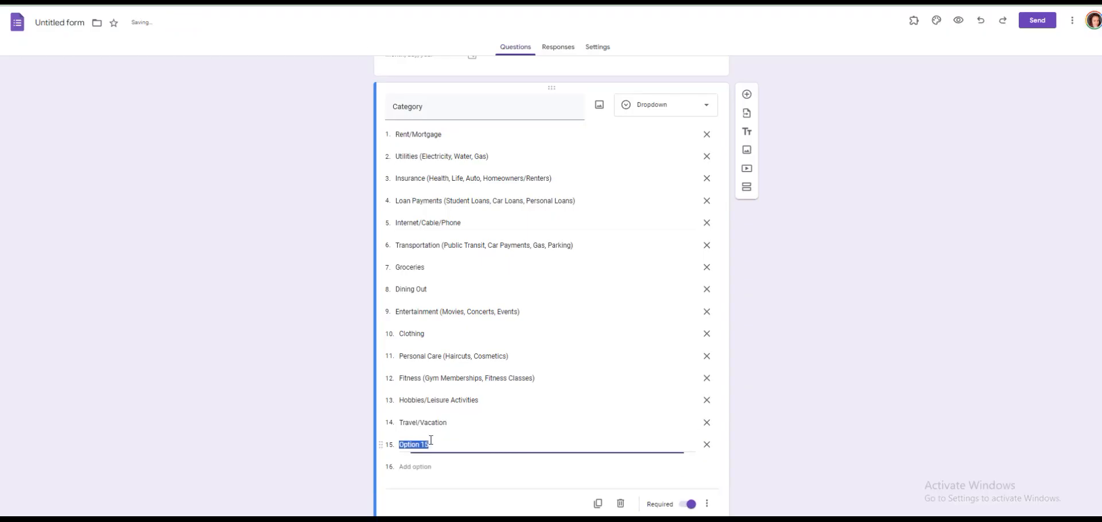
click(706, 445)
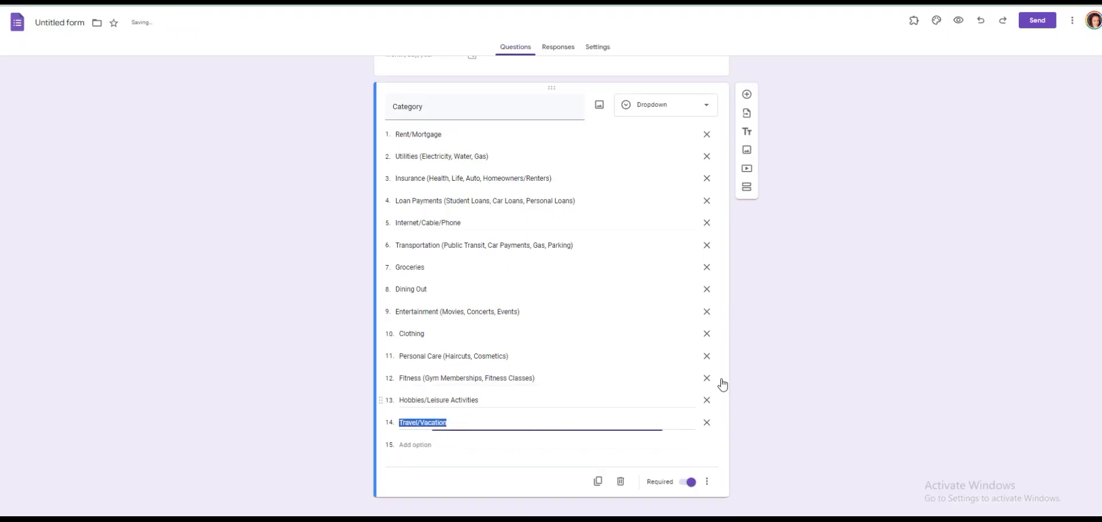
- Add a required short-answer question named "Amount" after the Category question
click(748, 97)
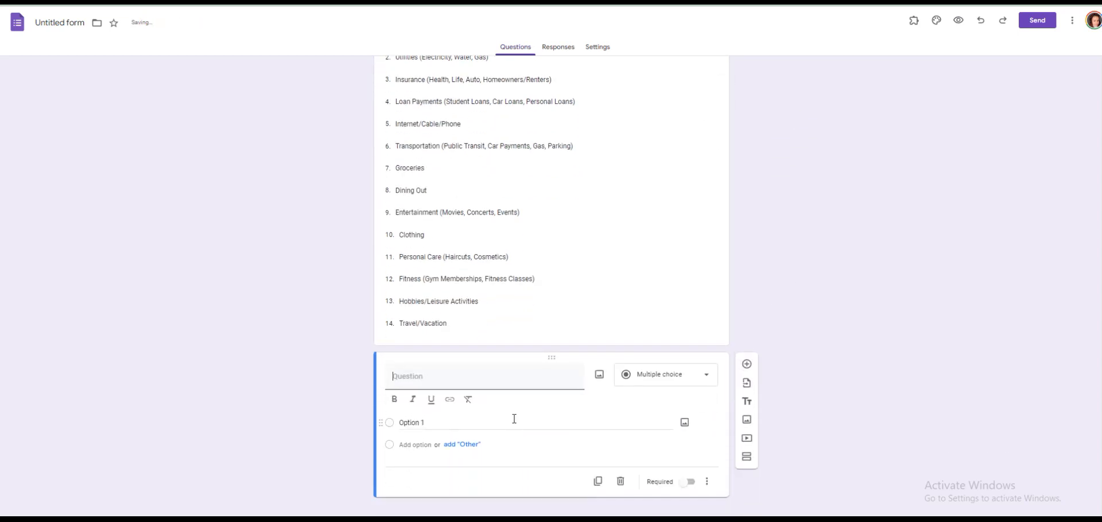
text(Amount)
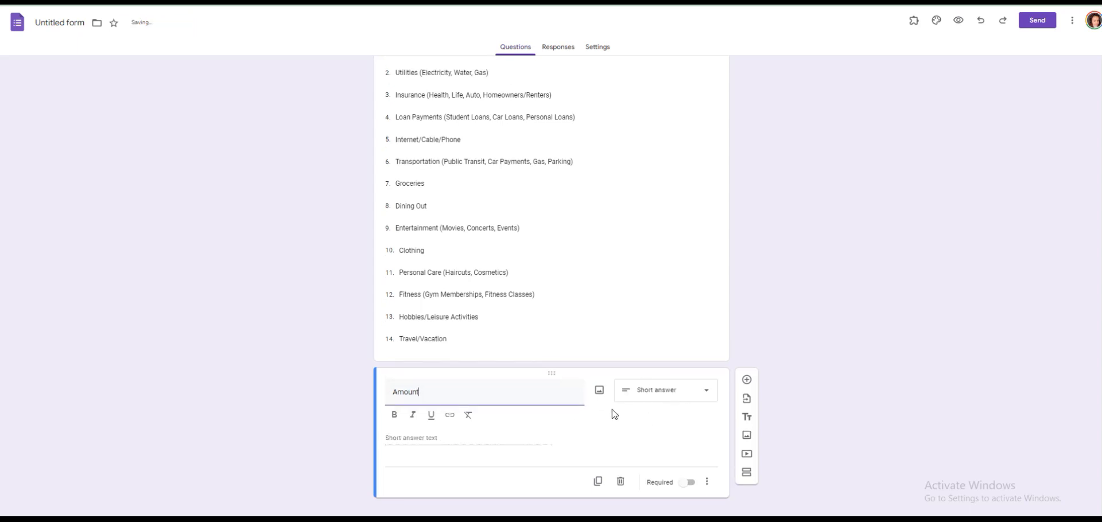
click(687, 482)
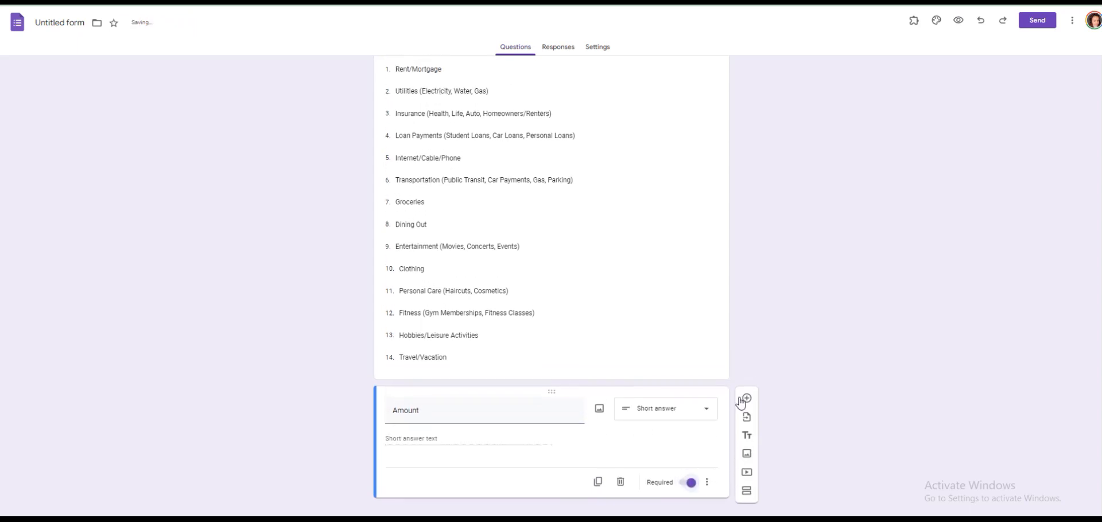
- Add a short-answer question named "Details" after the Amount question
click(746, 399)
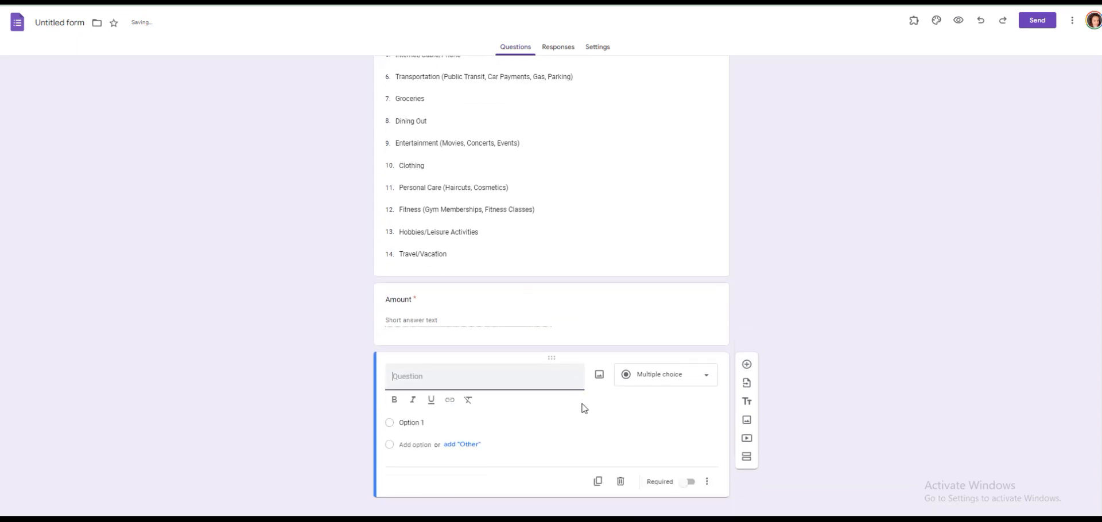
text(Details)
click(649, 404)
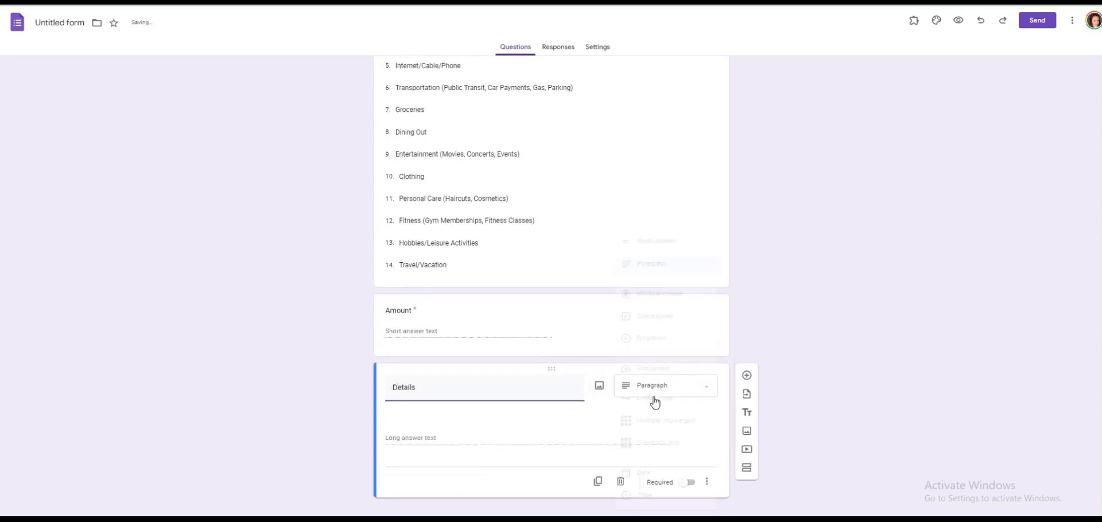
click(670, 242)
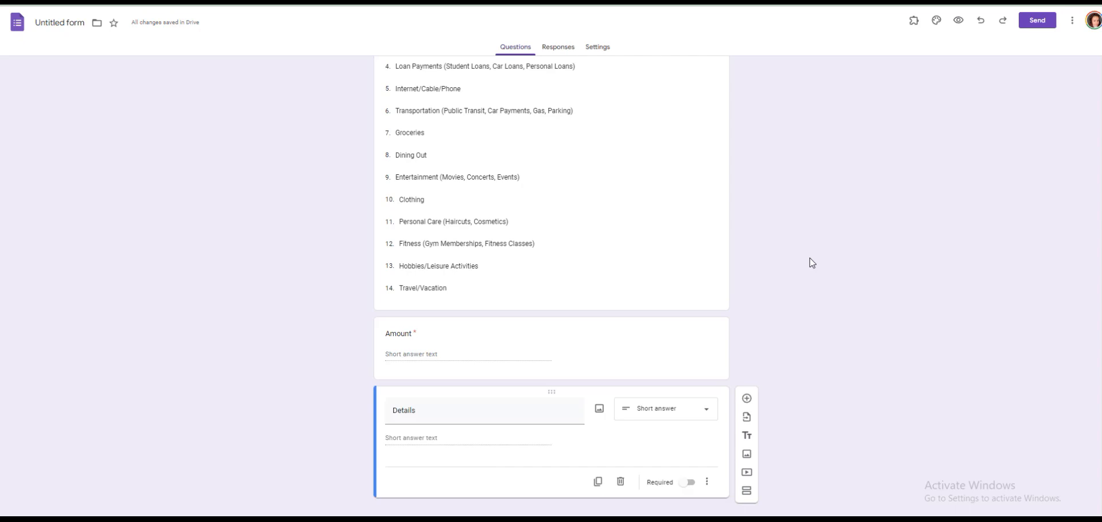
- Look through the form's settings for responses, presentation, form defaults and question defaults
scroll(812, 263, up, 5)
click(602, 48)
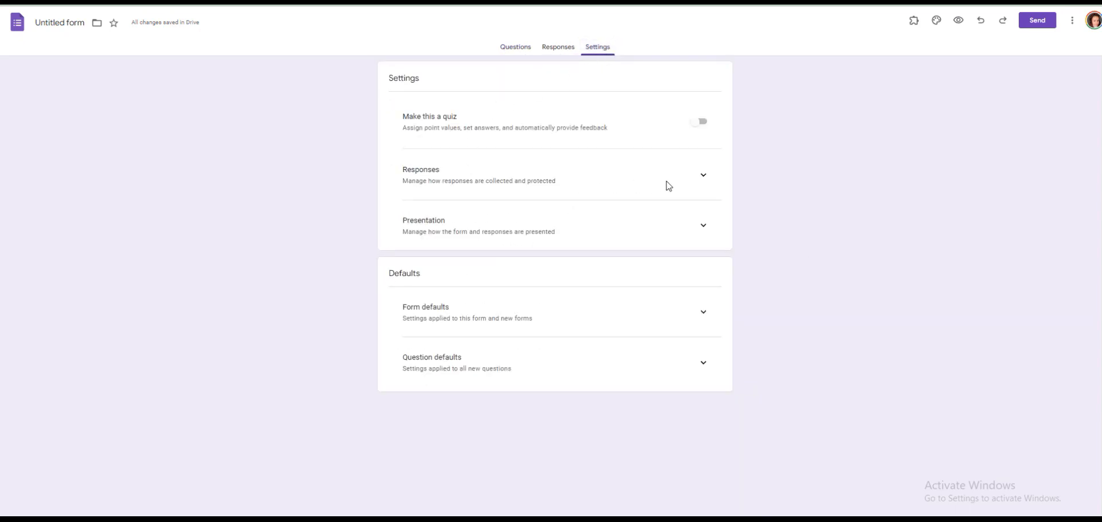
click(701, 179)
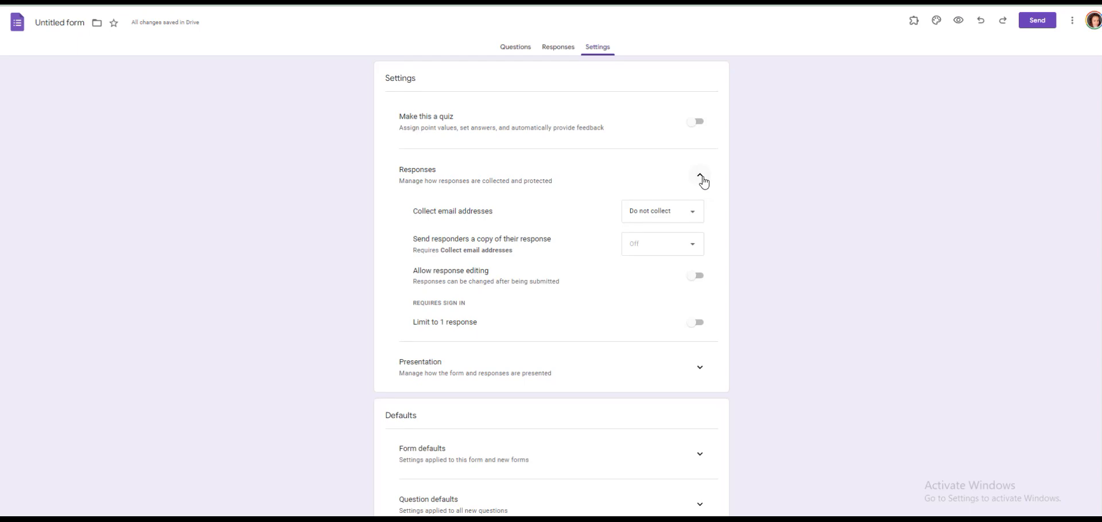
click(702, 179)
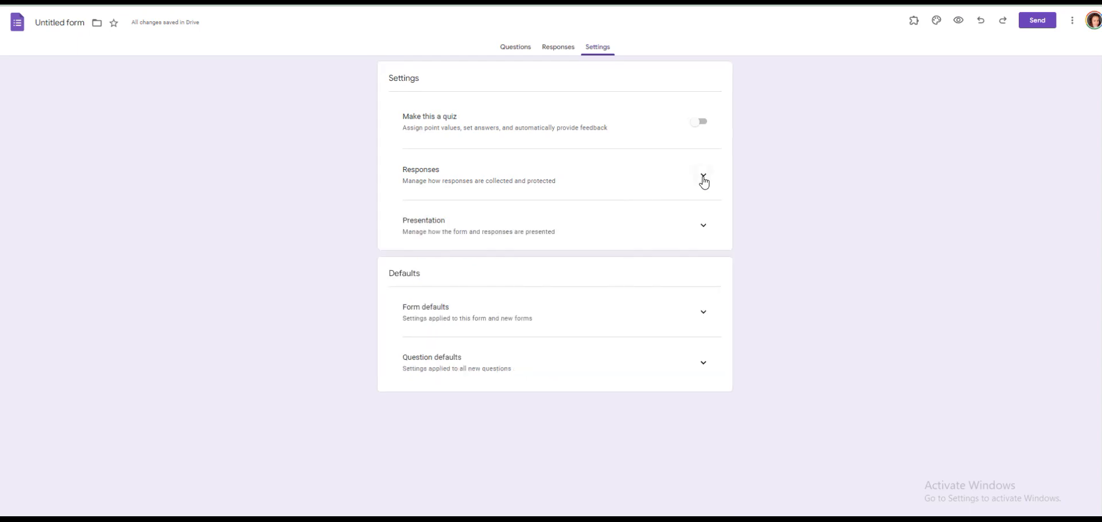
click(703, 232)
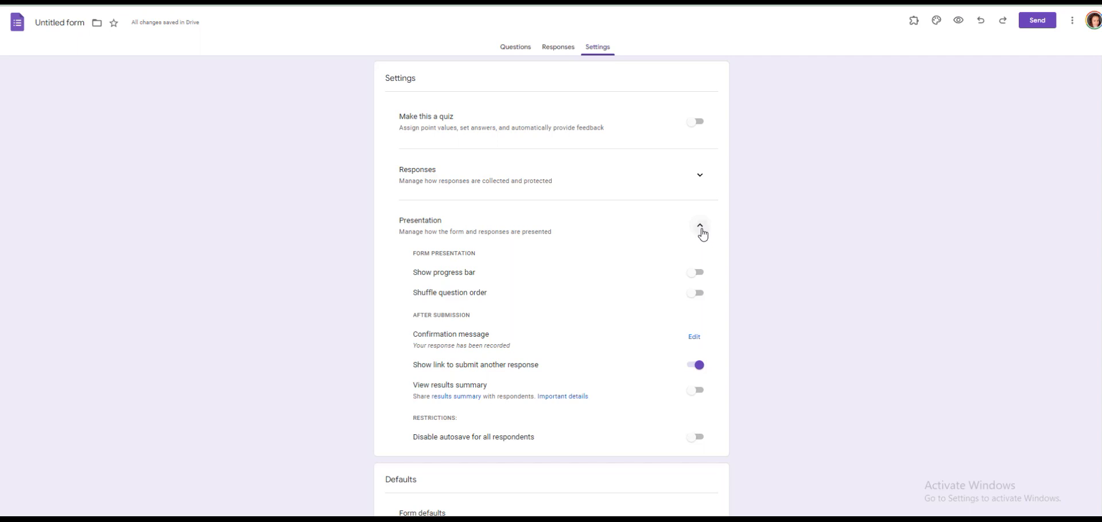
click(701, 230)
click(706, 316)
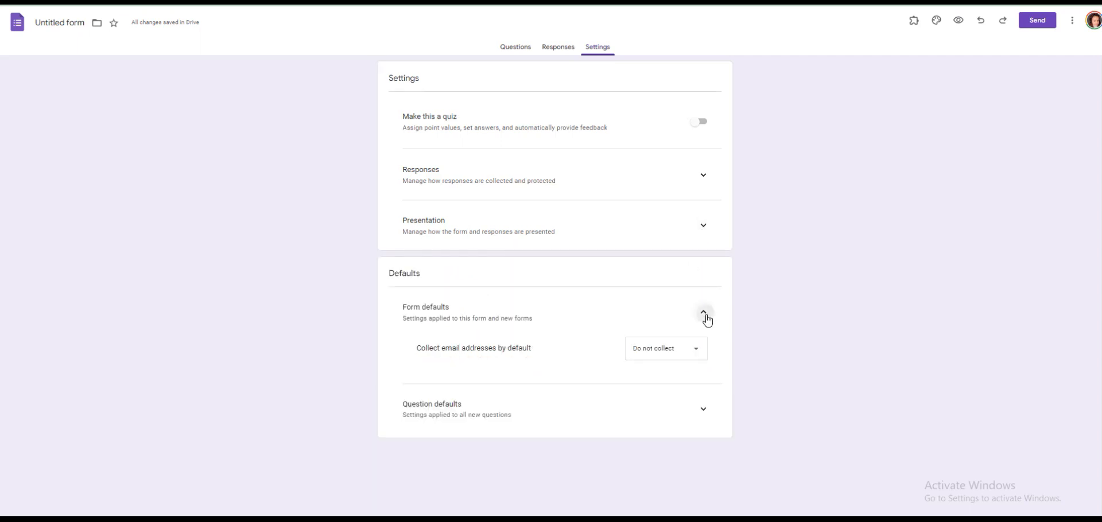
click(705, 316)
click(702, 364)
click(702, 364)
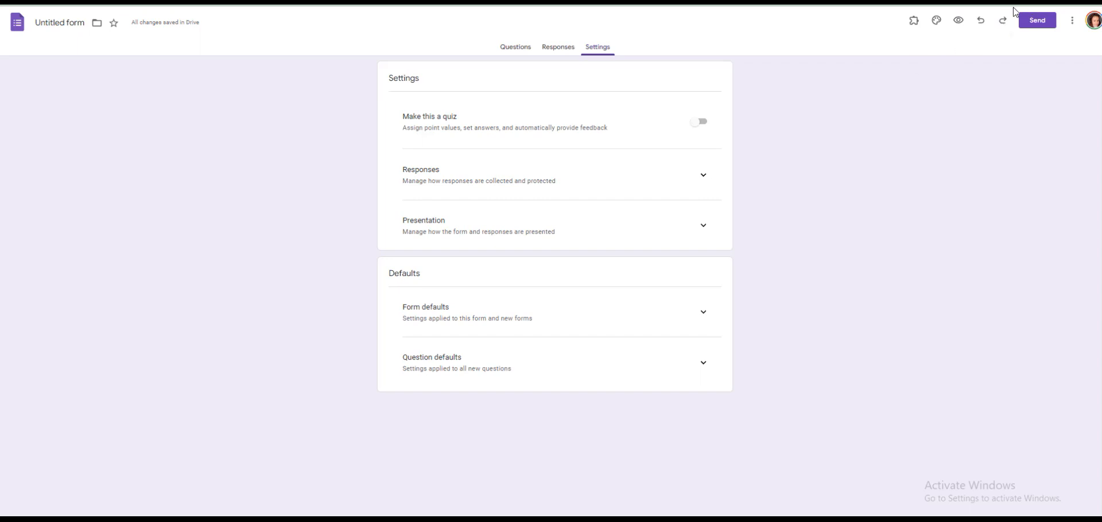
- Change the form's theme color from purple to the adjacent indigo blue and set the body text font to Merriweather
click(512, 49)
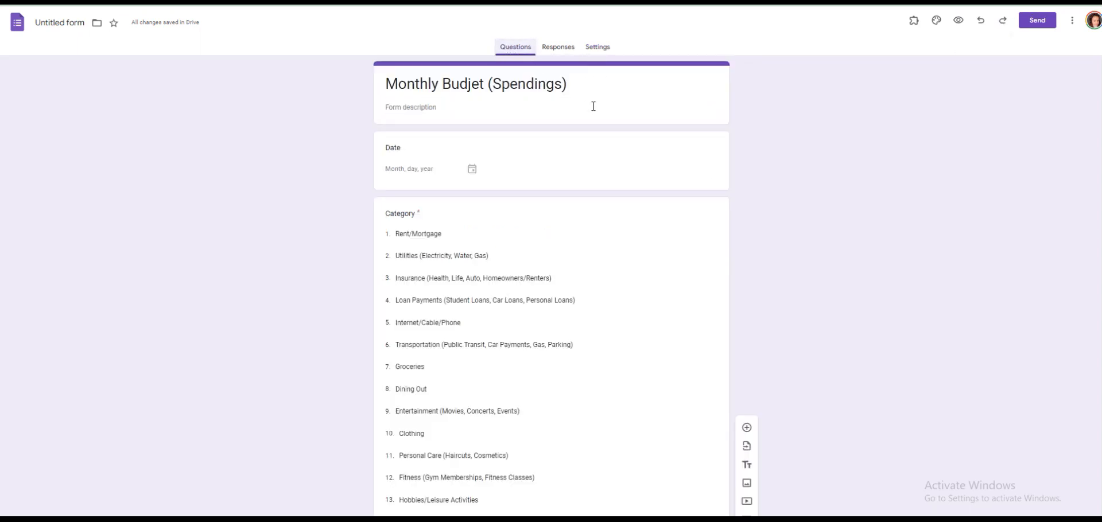
click(937, 22)
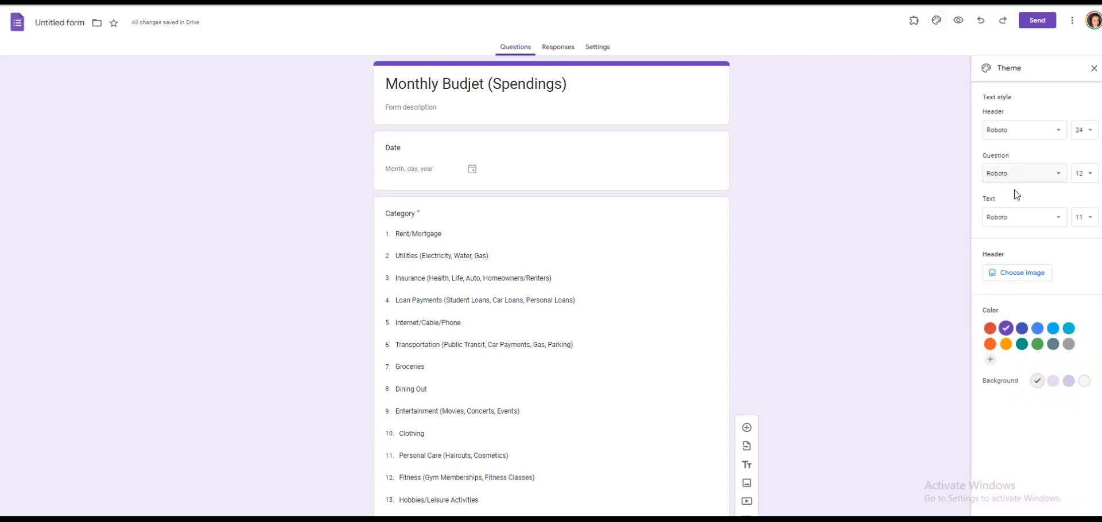
click(1021, 328)
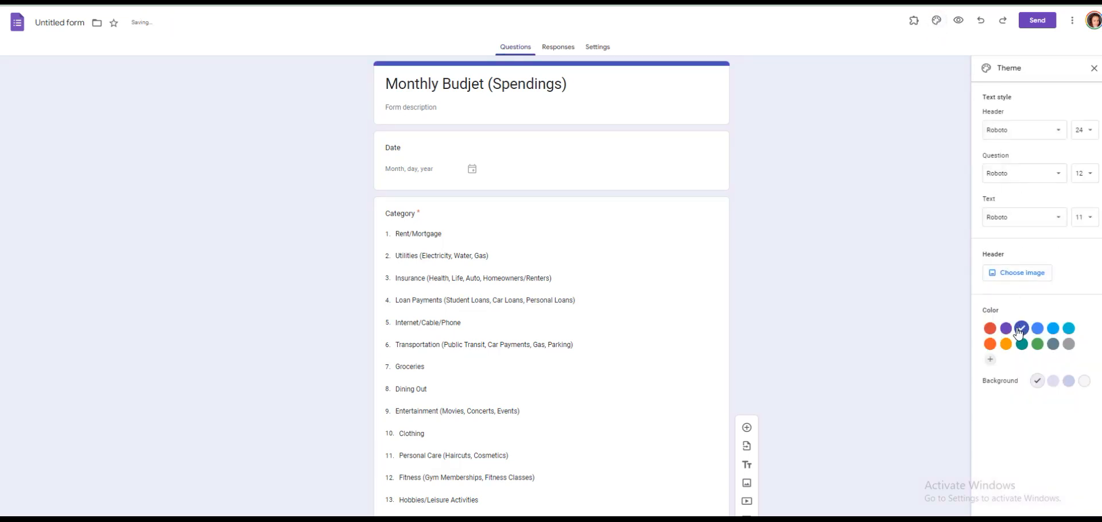
click(1028, 218)
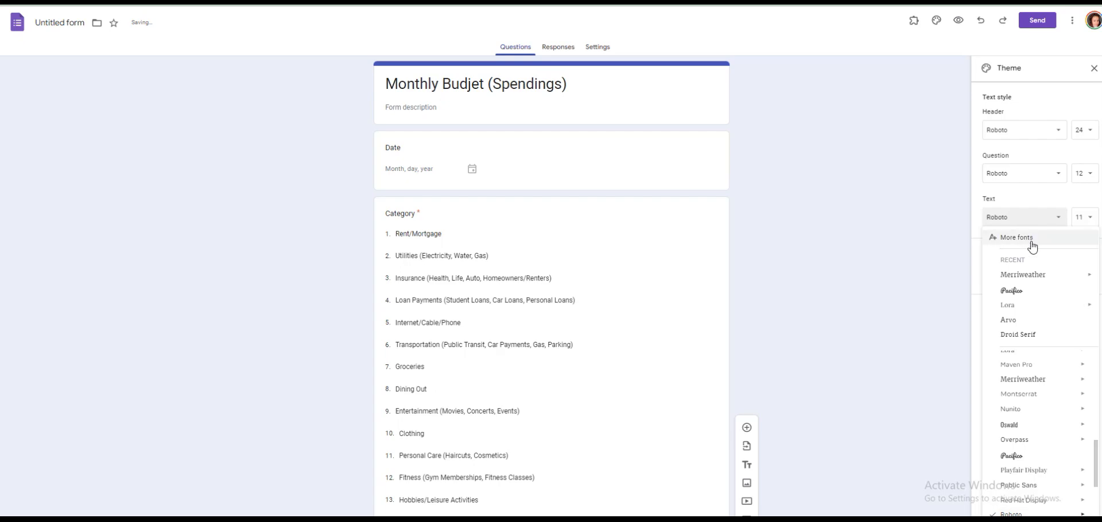
click(1030, 275)
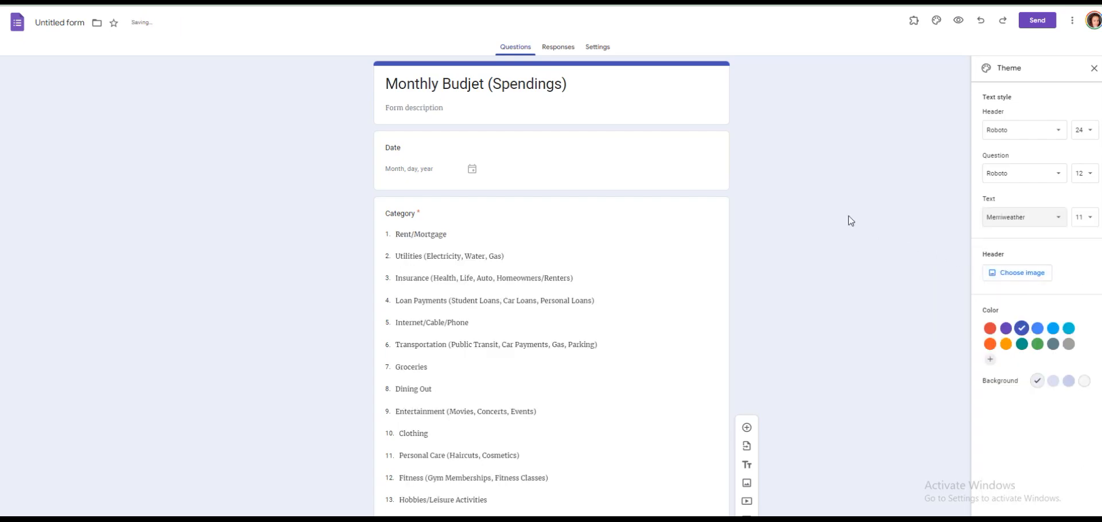
- Preview the form and try its fields with the amount 333 and details "sdfsdf", then close the preview without submitting
click(958, 20)
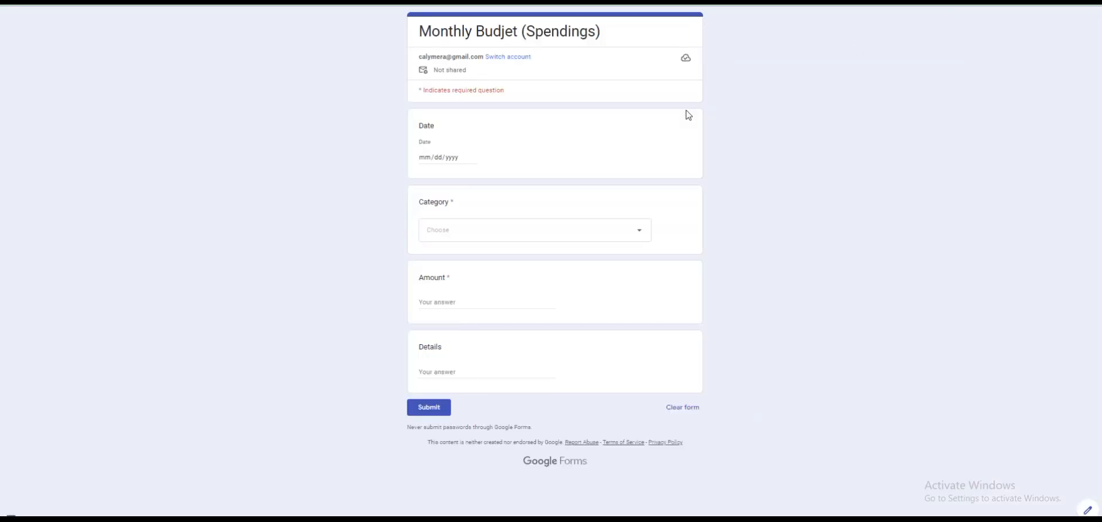
click(446, 162)
click(445, 232)
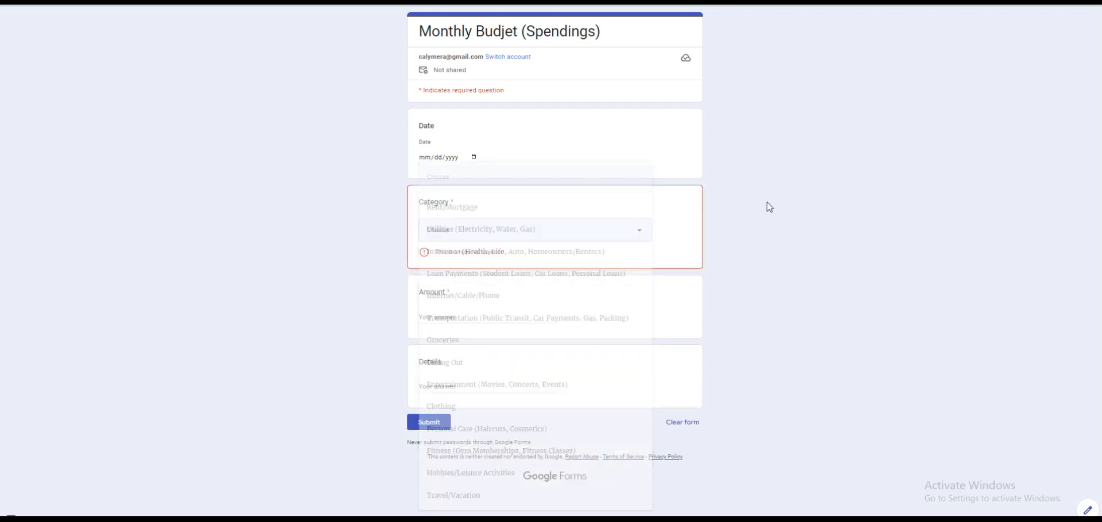
click(453, 316)
text(333)
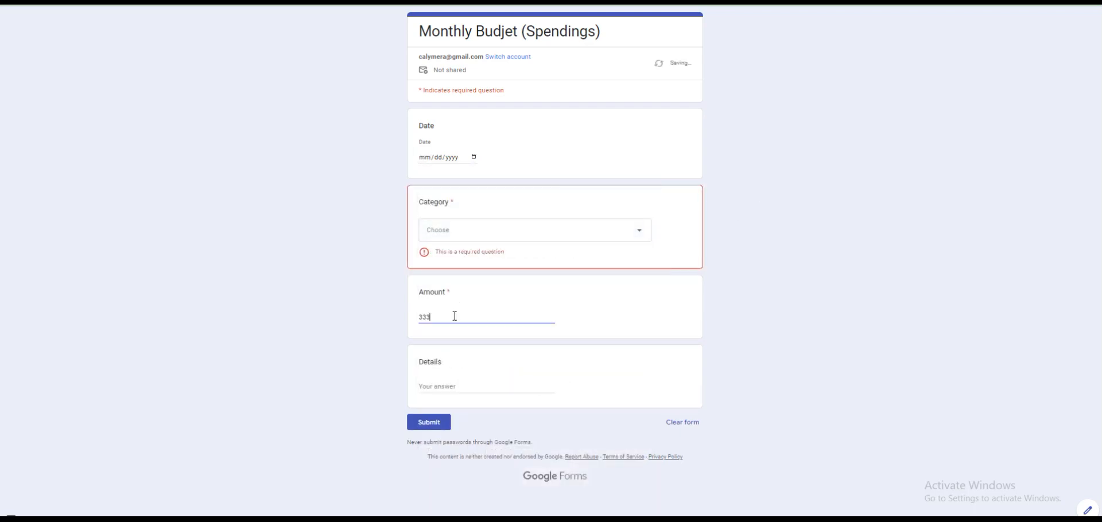
click(457, 383)
text(sdfsdf)
click(722, 334)
key(ctrl+shift+Tab)
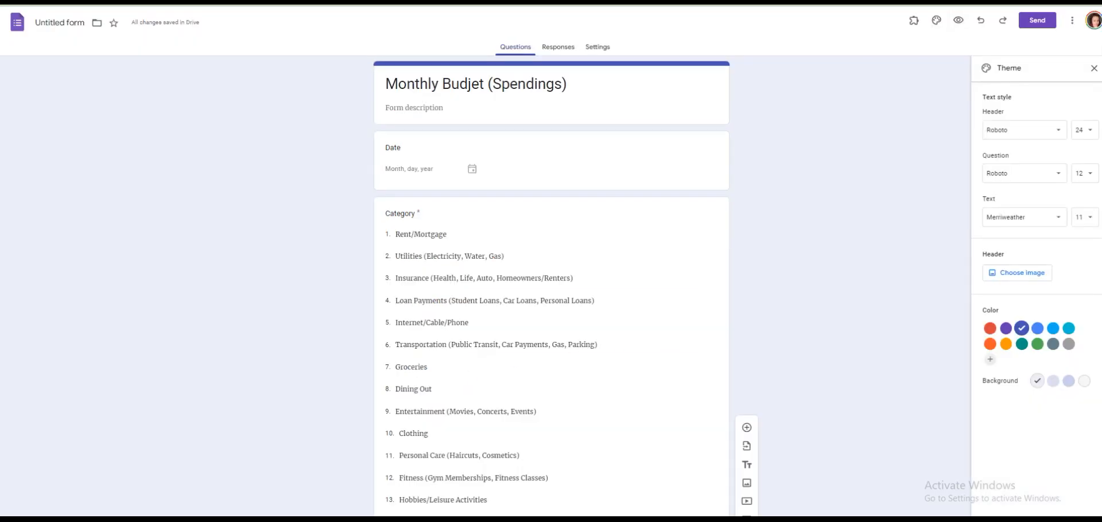
key(ctrl+w)
- Review the form's email, link and embed sharing options, and copy the shortened form link
click(612, 46)
click(554, 55)
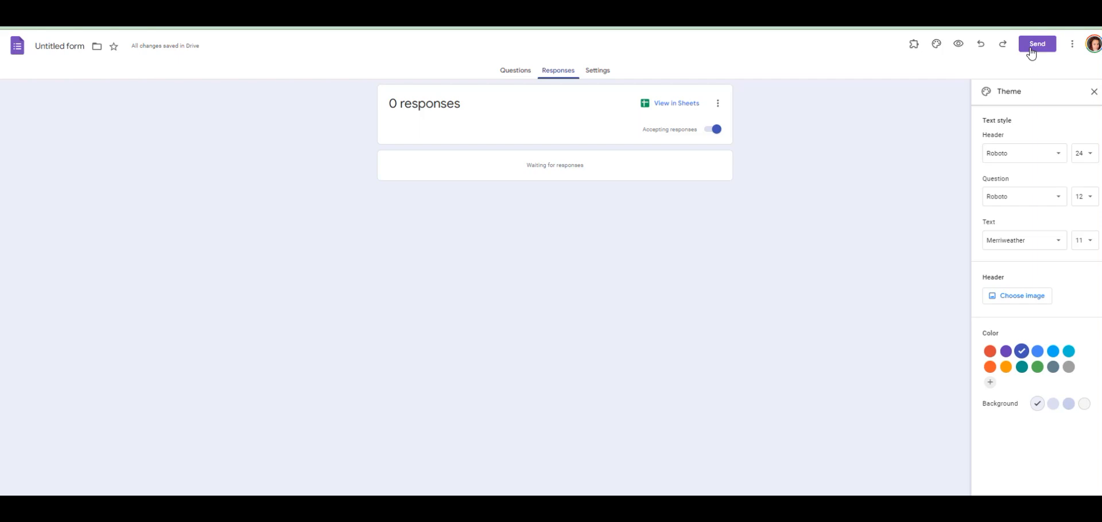
click(1032, 49)
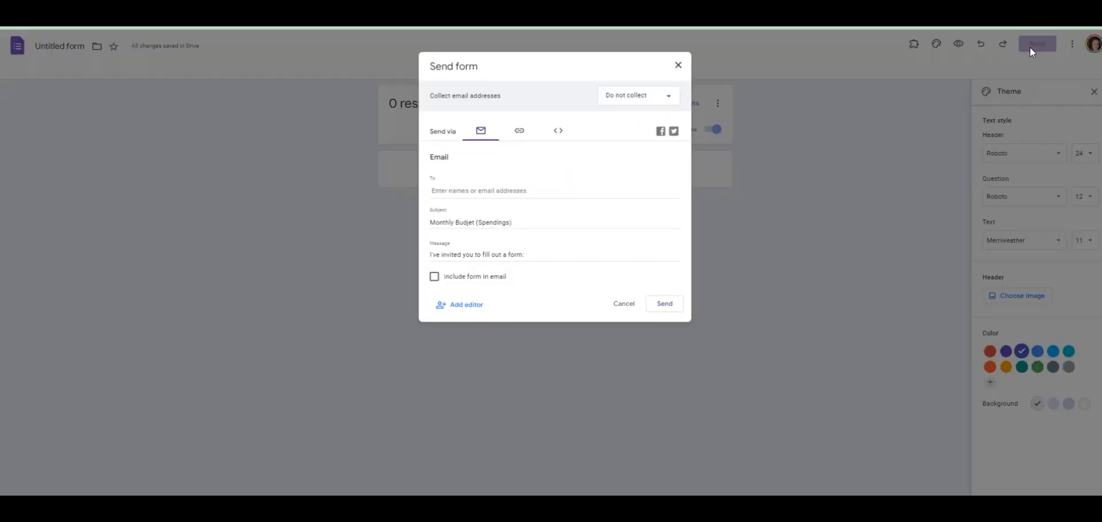
click(517, 132)
click(568, 134)
click(511, 134)
click(473, 133)
click(513, 135)
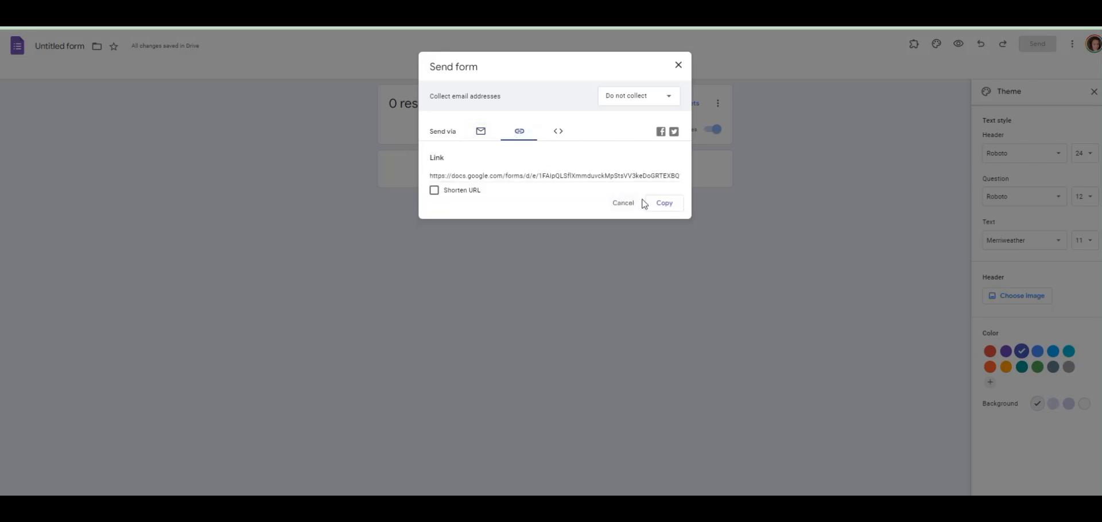
click(661, 204)
click(433, 195)
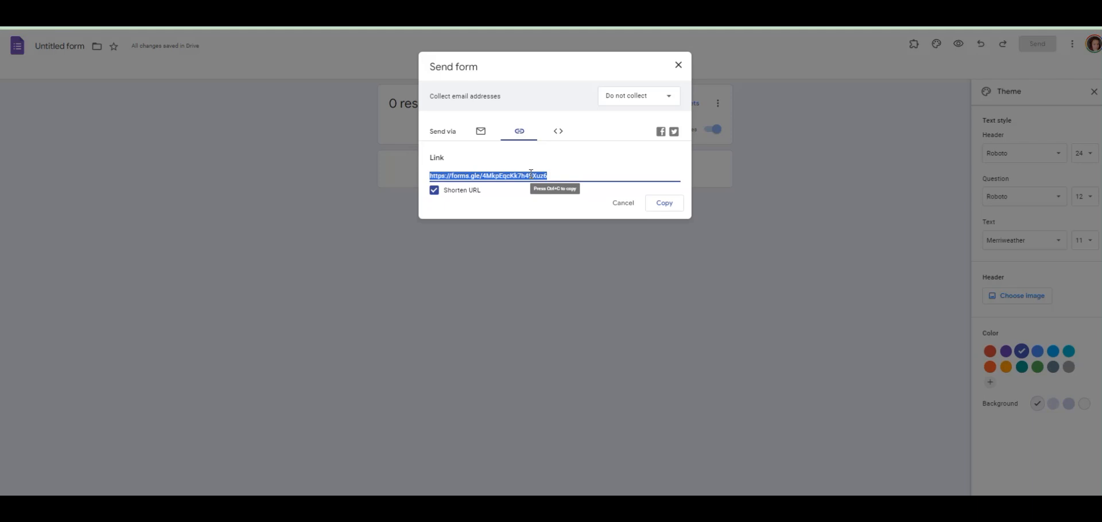
click(662, 205)
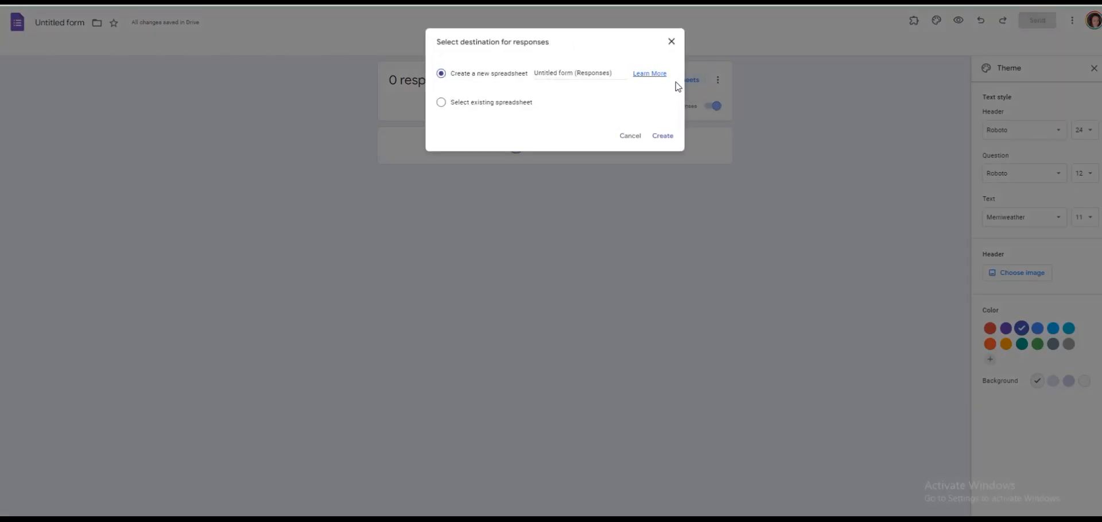
- Link the form's responses to the existing Budget Template spreadsheet and look over the column headers of the response sheet
click(502, 105)
click(663, 136)
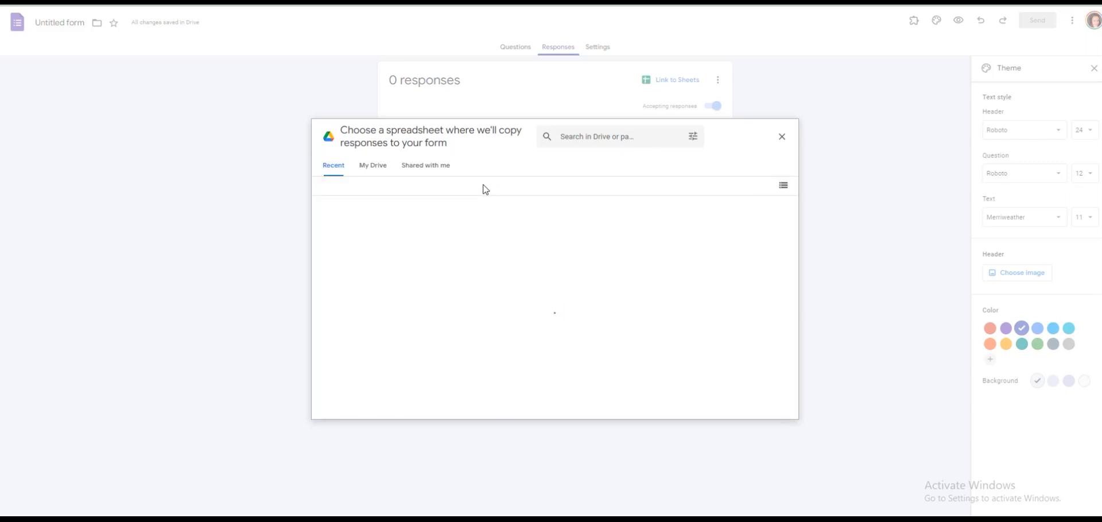
click(591, 137)
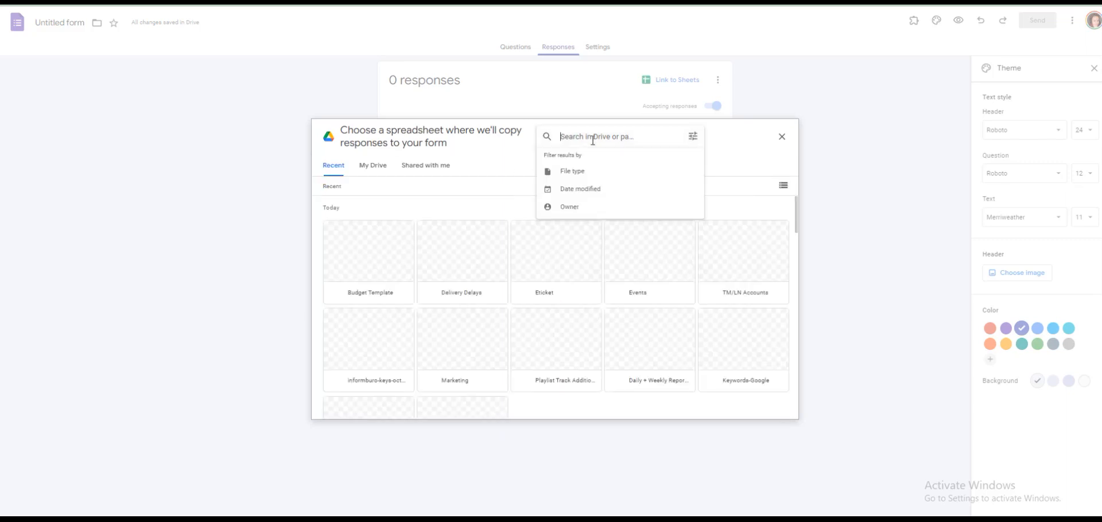
text(bud)
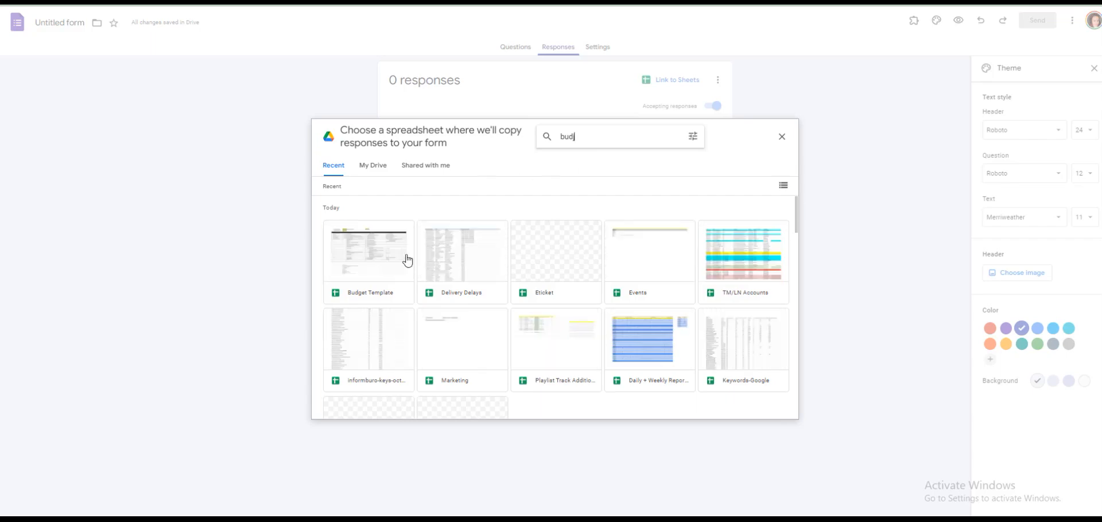
click(381, 261)
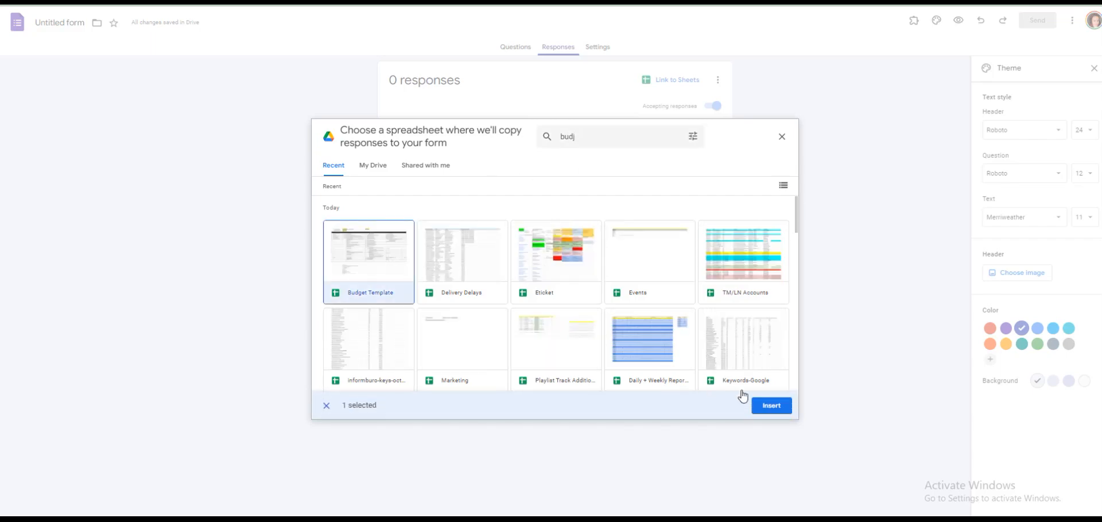
click(773, 407)
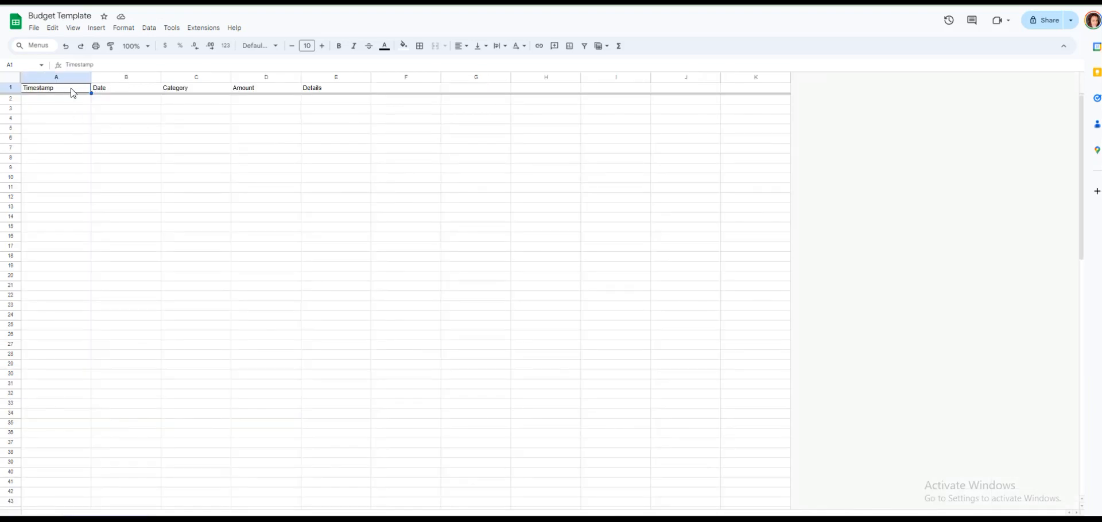
click(125, 90)
click(181, 89)
click(253, 89)
click(346, 88)
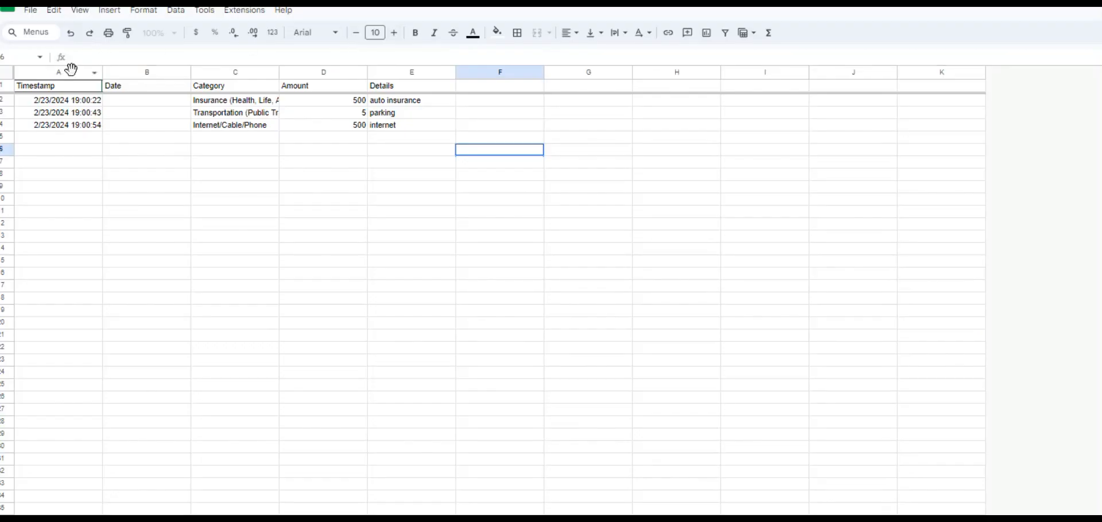
- Set the font size of columns A to H to 14 and fit the response columns' widths to their contents
drag(57, 72, 726, 115)
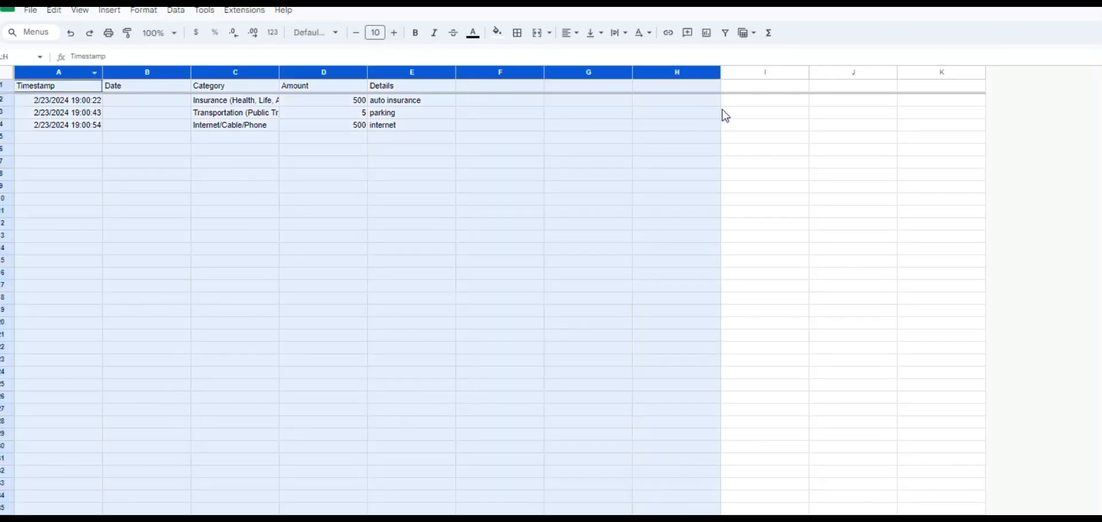
click(394, 34)
click(395, 33)
click(395, 33)
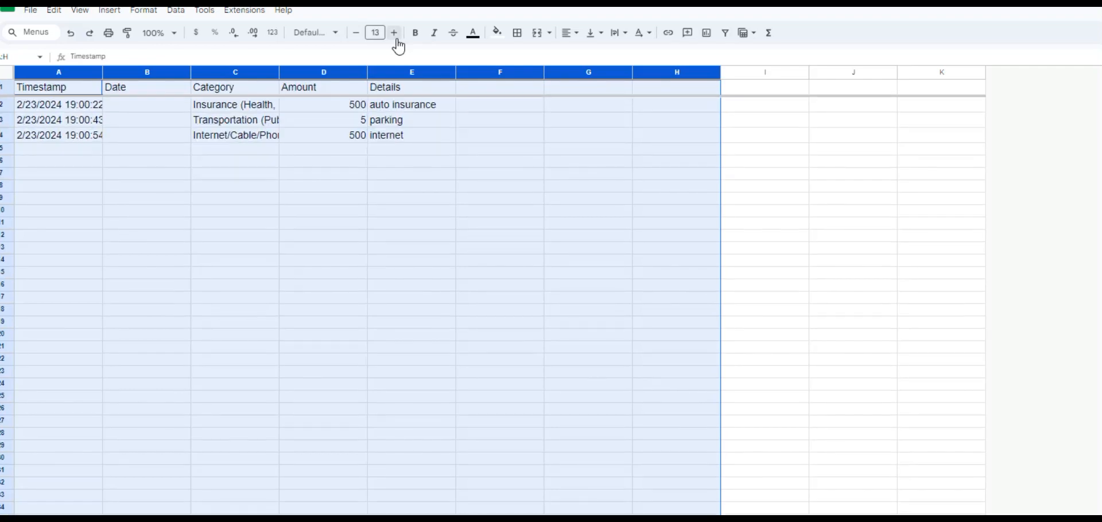
click(394, 33)
double_click(279, 72)
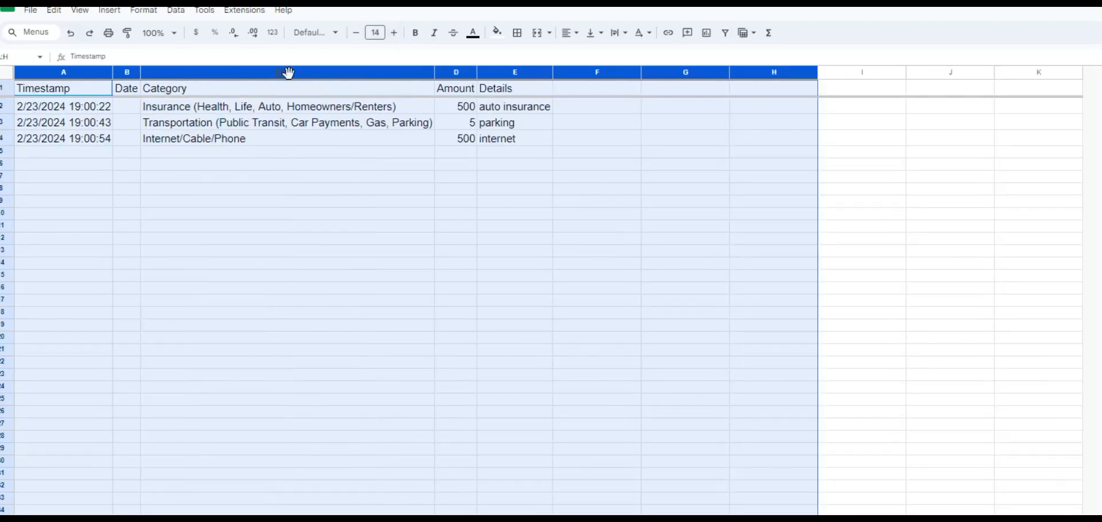
- Enter the note FORMULA: =SUMIF(C:C, "*Internet*", D:D) as text in C7 of the response sheet
click(292, 178)
text(D)
key(BackSpace)
text(FORMULA:)
key(ctrl+v)
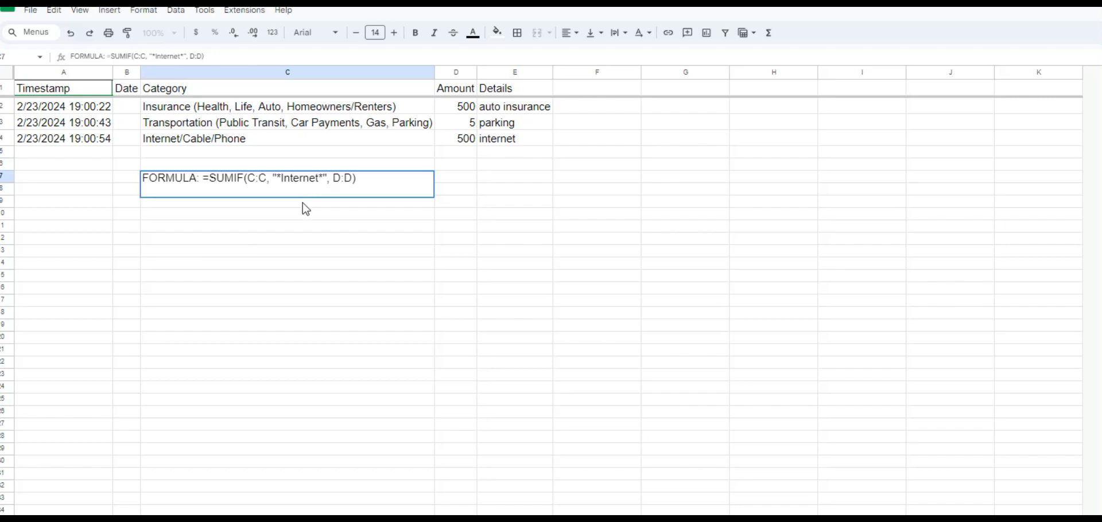
click(303, 204)
- Copy the Category header from C1 to F1 of the response sheet
click(588, 105)
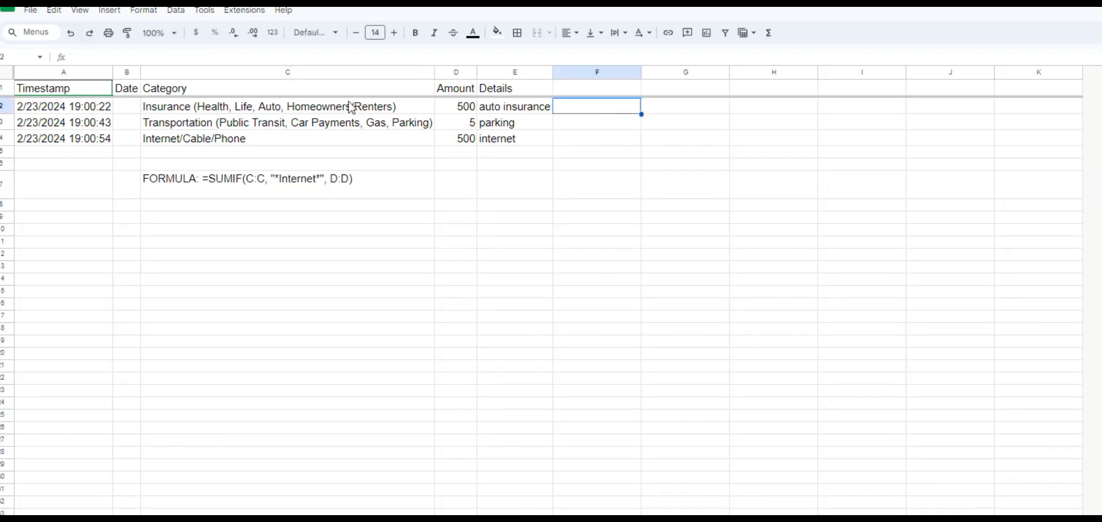
click(284, 91)
key(ctrl+c)
click(604, 92)
key(ctrl+v)
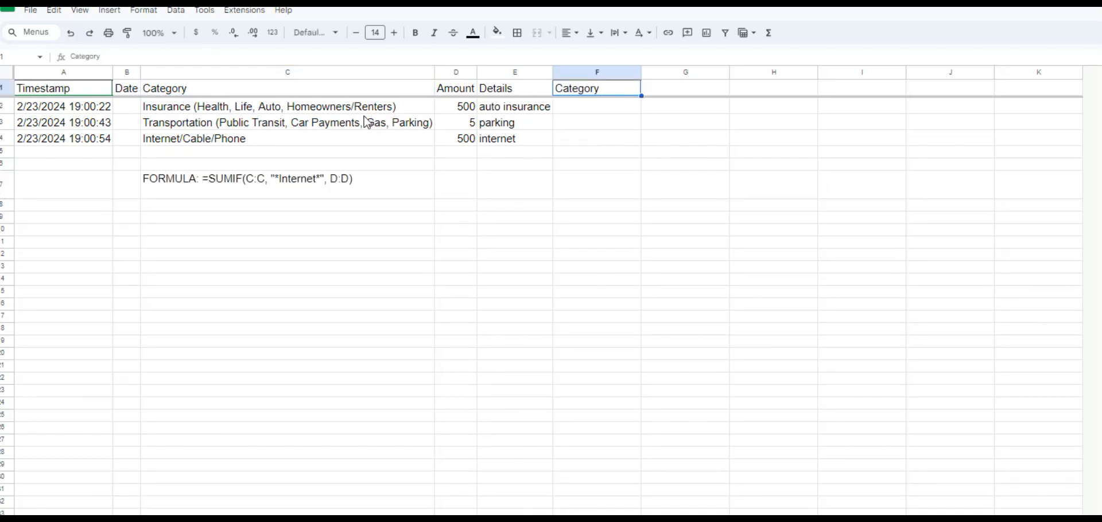
- Copy the Insurance, Transportation and Internet/Cable/Phone category names from C2:C4 into F2:F4
click(365, 109)
key(ctrl+c)
click(584, 109)
key(ctrl+v)
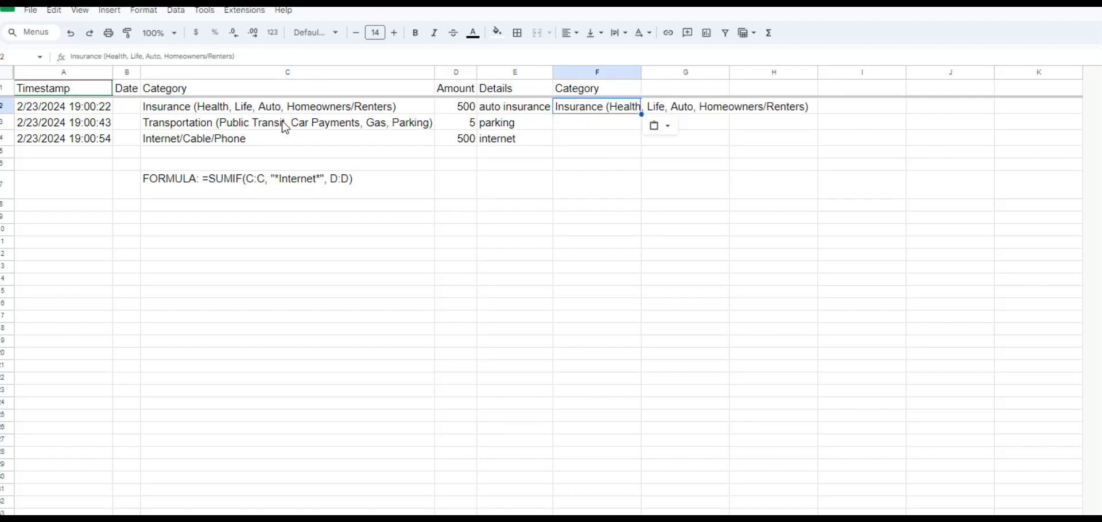
click(285, 123)
key(ctrl+c)
click(560, 125)
key(ctrl+v)
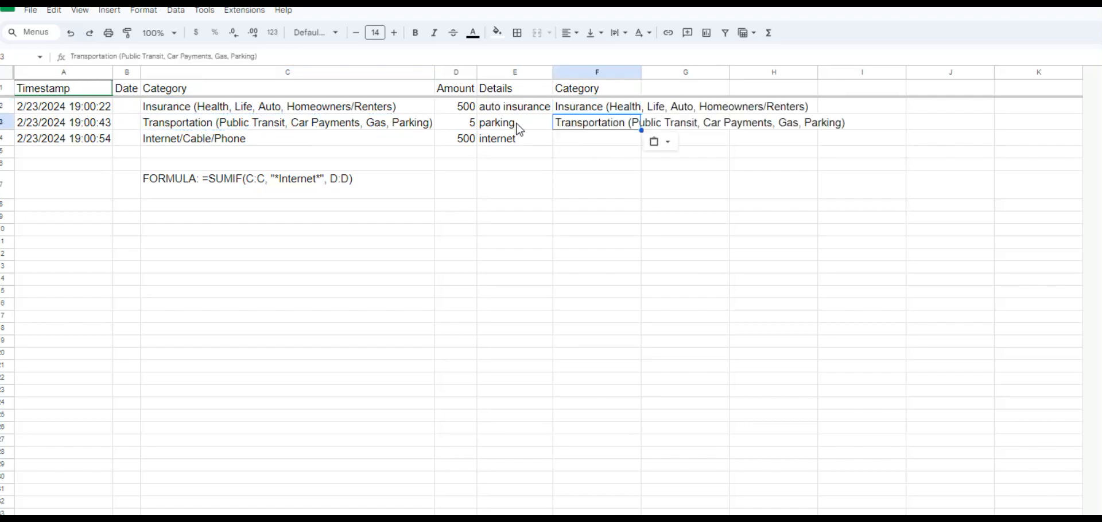
click(319, 137)
key(ctrl+c)
click(580, 137)
key(ctrl+v)
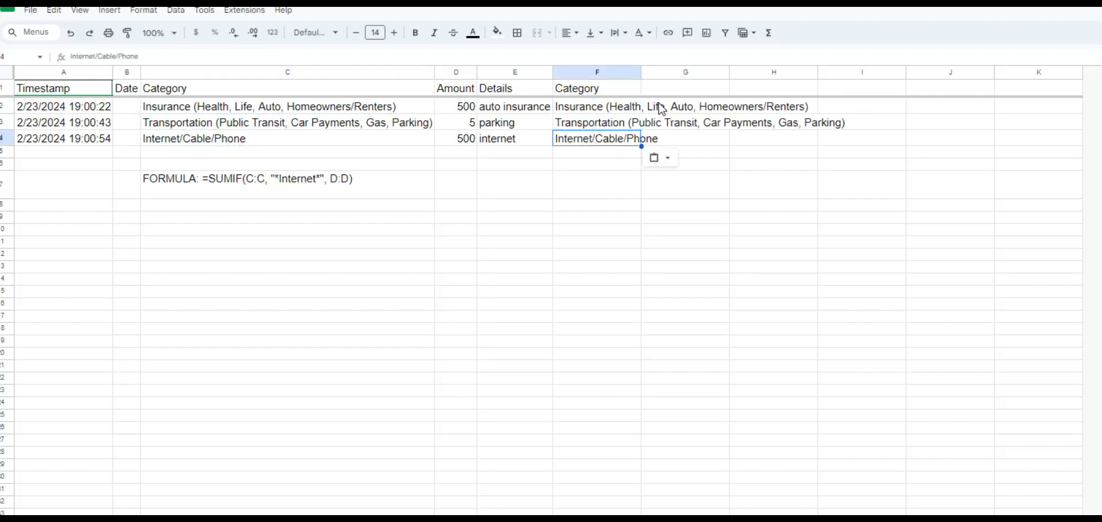
- Copy the SUMIF formula from the note in C7 into G4 beside the Internet/Cable/Phone category
double_click(659, 105)
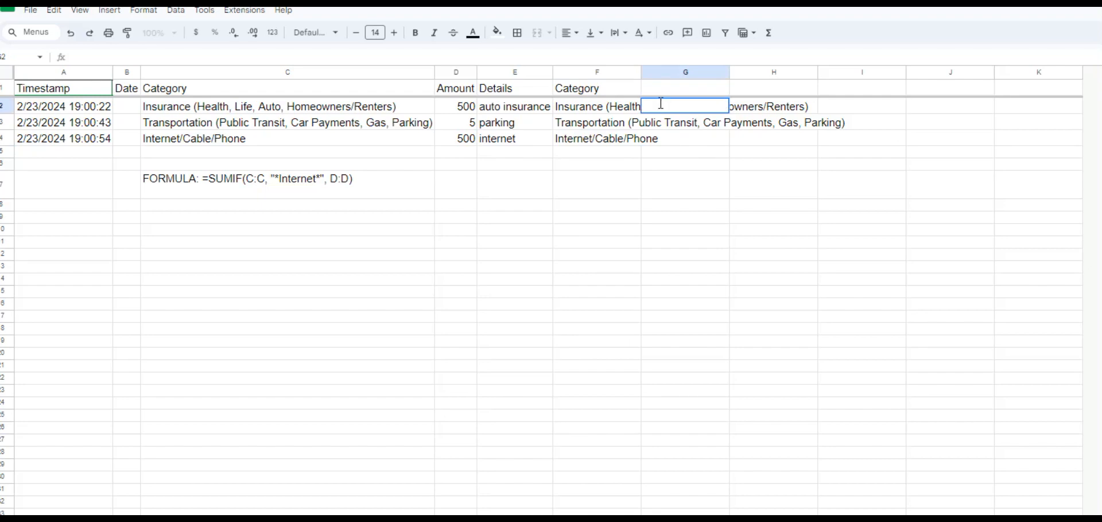
click(658, 140)
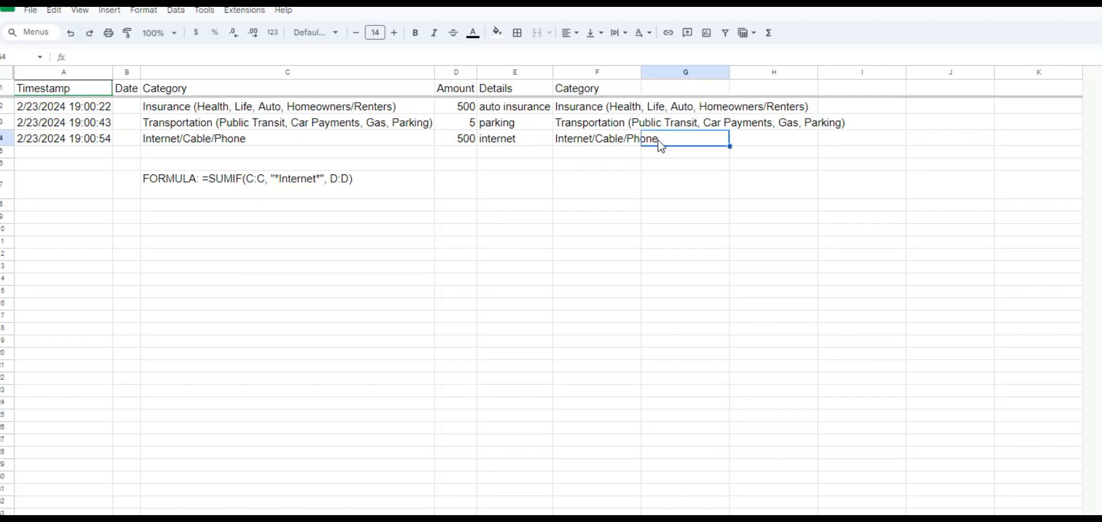
double_click(211, 183)
drag(205, 179, 365, 181)
click(594, 143)
double_click(689, 142)
text(=)
key(ctrl+v)
key(Home)
key(Delete)
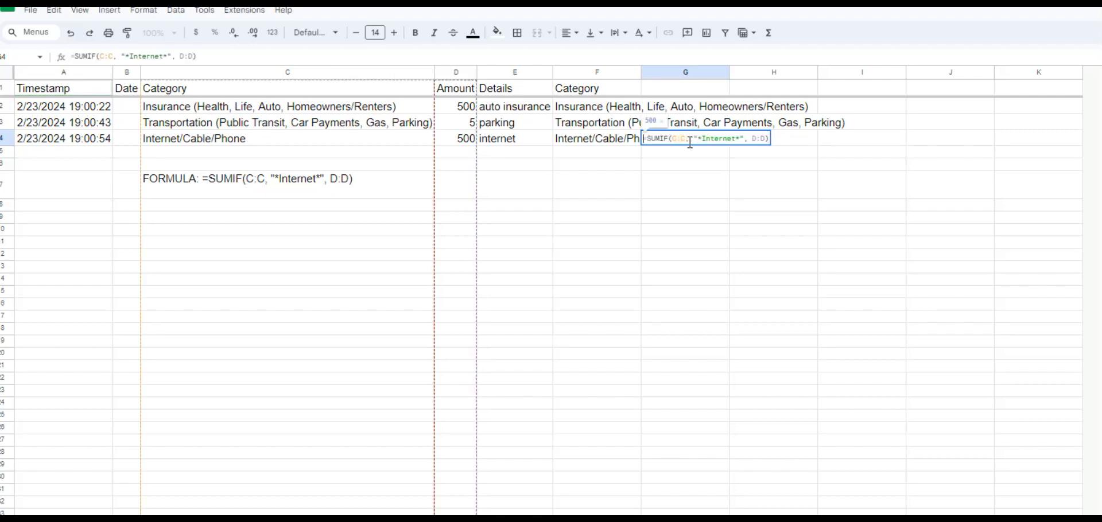
- Change the criteria range of the SUMIF formula in G4 to C2:C100
click(675, 142)
text(2:C)
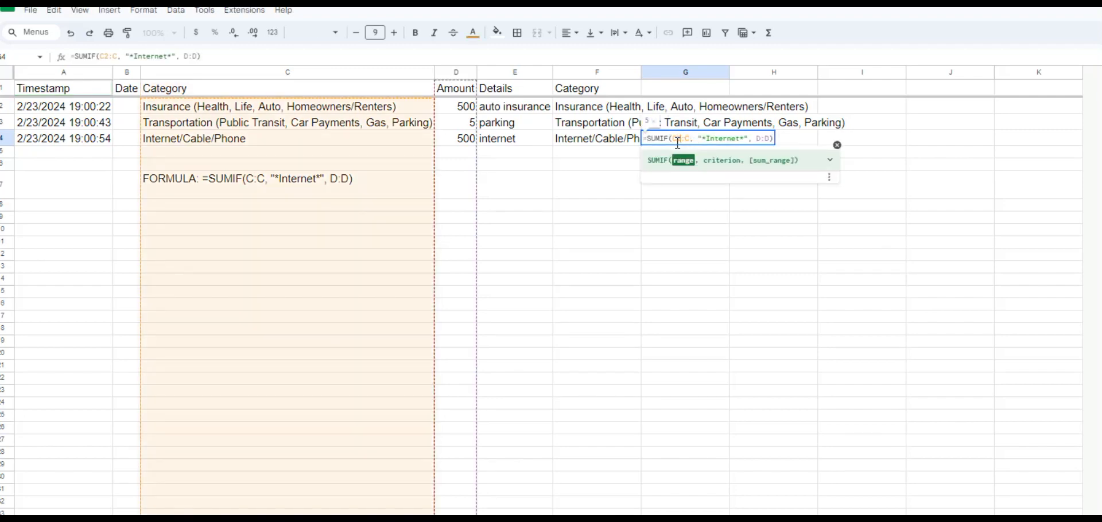
text(100)
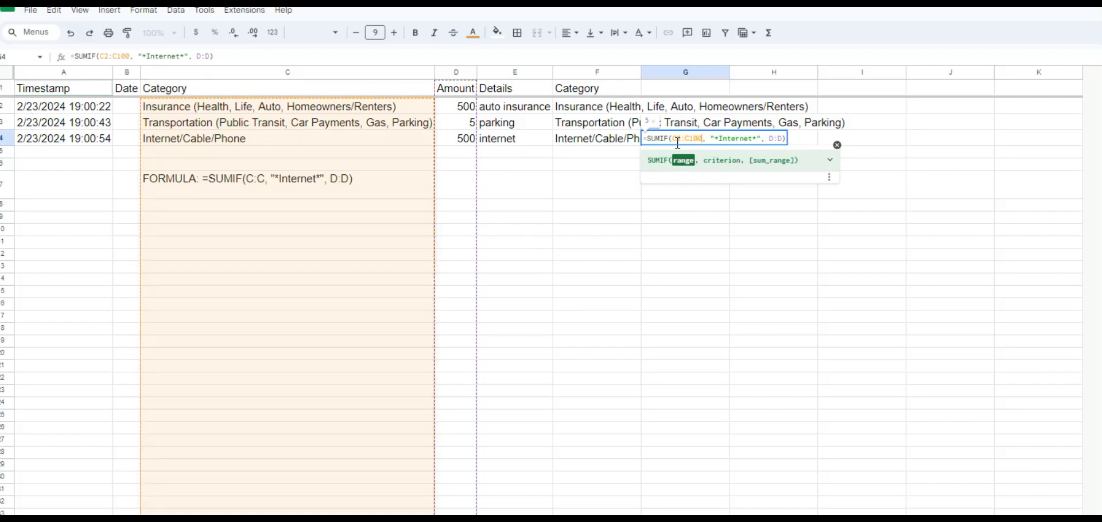
- Replace the criterion of the SUMIF formula in G4 with "Internet/Cable/Phone"
key(Right)
key(Right)
key(Right)
key(Delete)
key(Delete)
key(Delete)
key(Delete)
key(Delete)
key(Delete)
key(Delete)
key(Delete)
key(Delete)
key(Delete)
text(Internet/)
text(Cable)
text(?)
key(BackSpace)
text(/Phone)
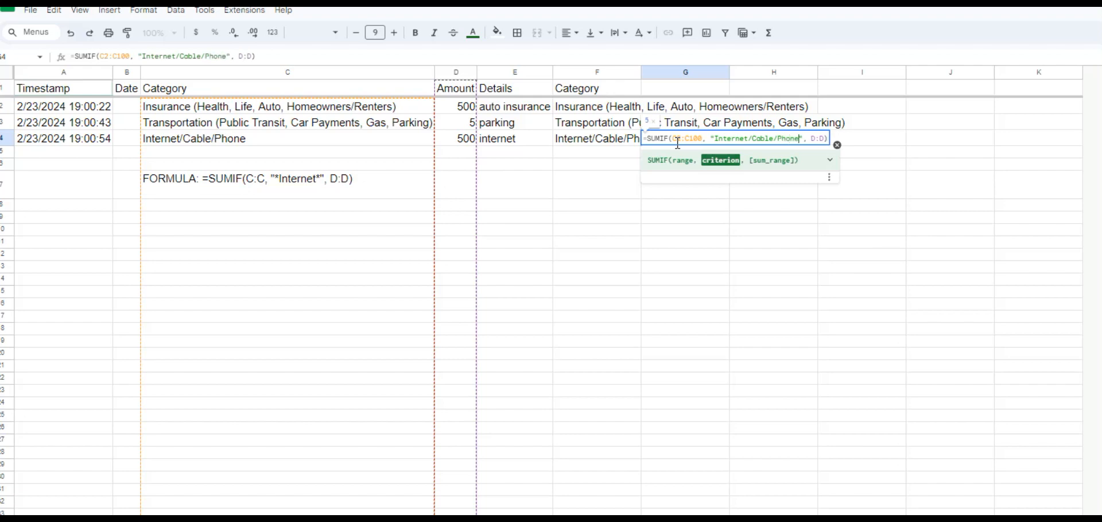
- Set the sum range in G4's formula to D1:D100 and its criteria range to C1:C100, and enter the formula
key(Right)
key(Right)
key(Right)
key(Right)
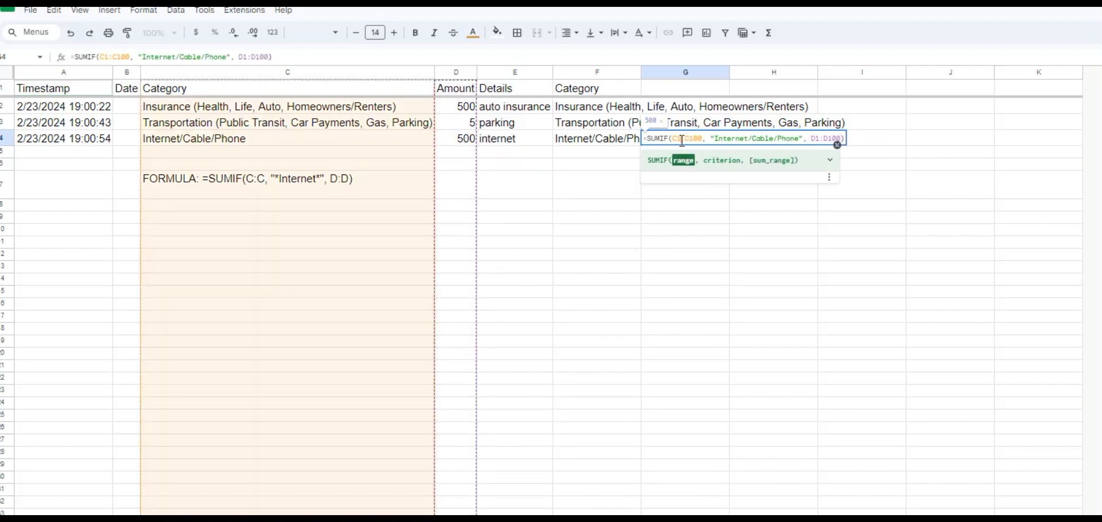
key(Return)
- Delete the formula note from C7 of the response sheet
click(681, 141)
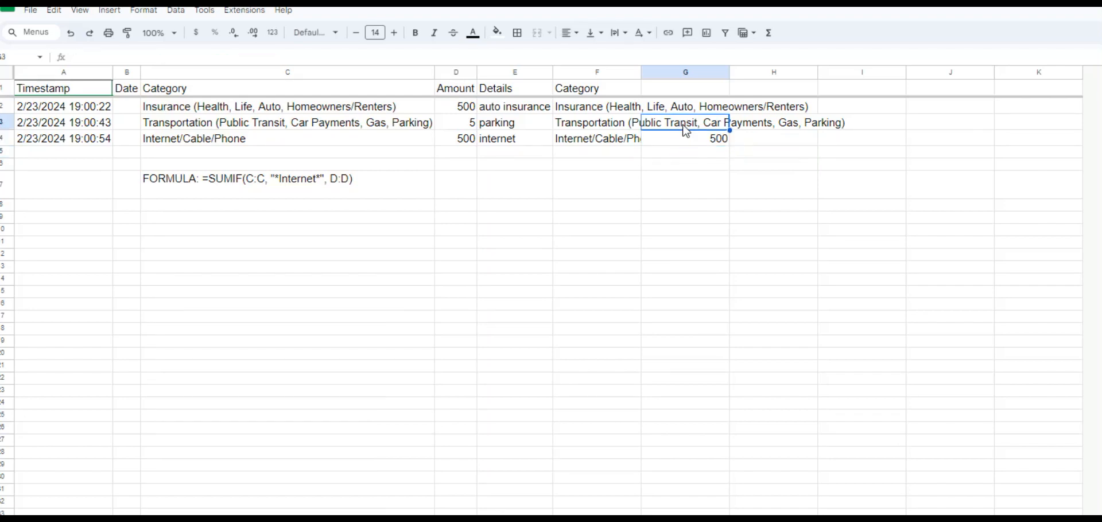
click(278, 195)
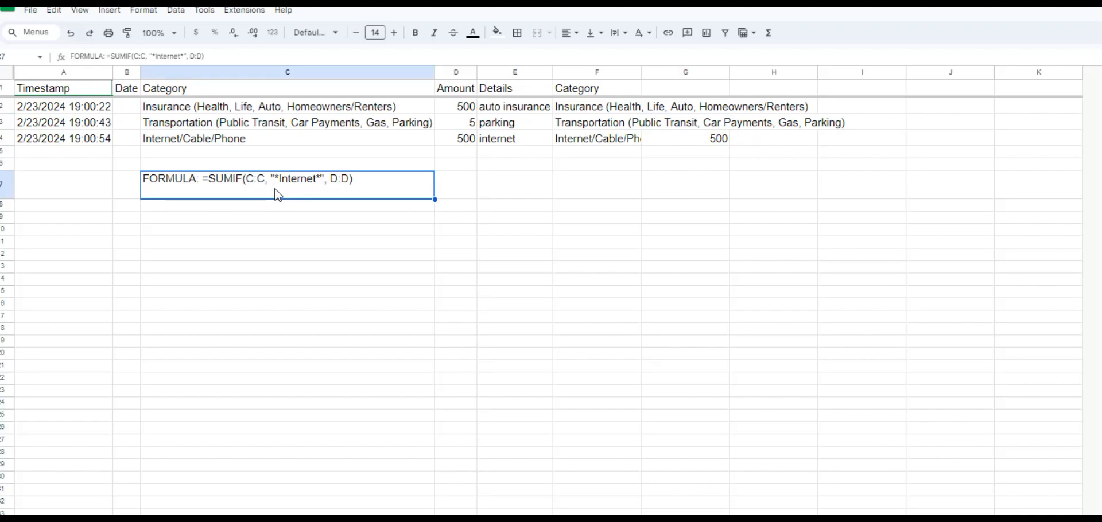
key(Delete)
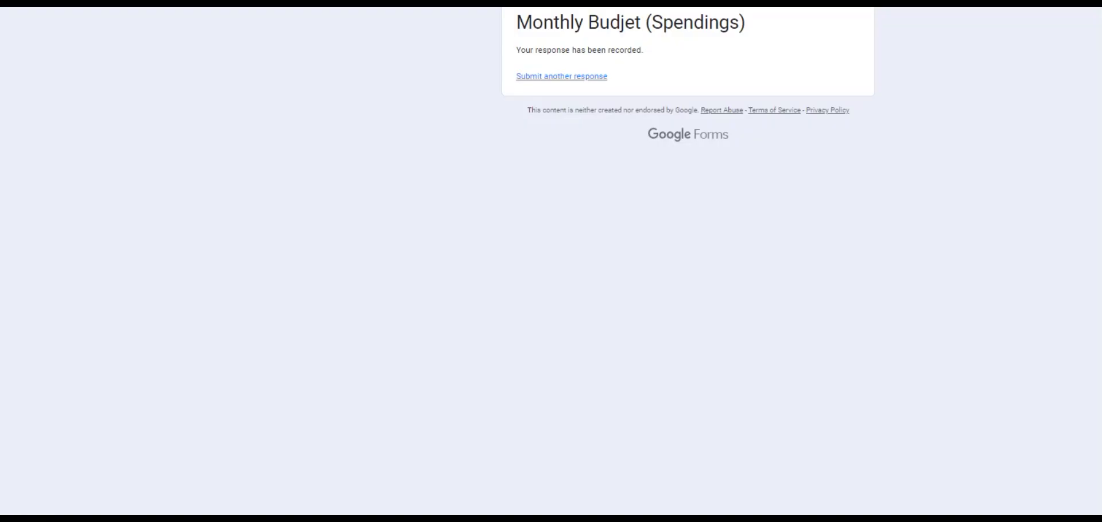
- Submit another Monthly Budjet (Spendings) form response with category Internet/Cable/Phone, amount 100 and details Phone
click(570, 77)
click(581, 266)
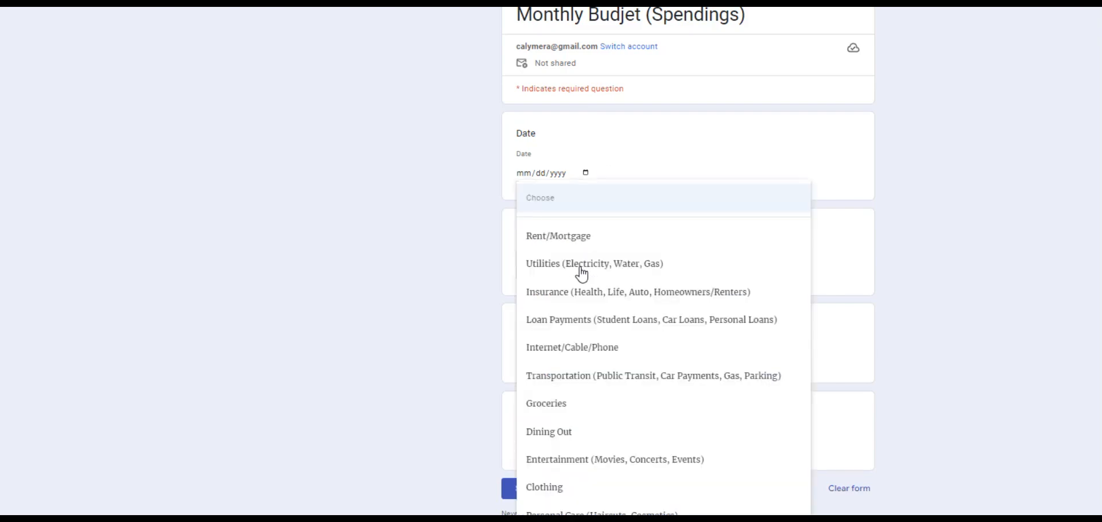
click(620, 351)
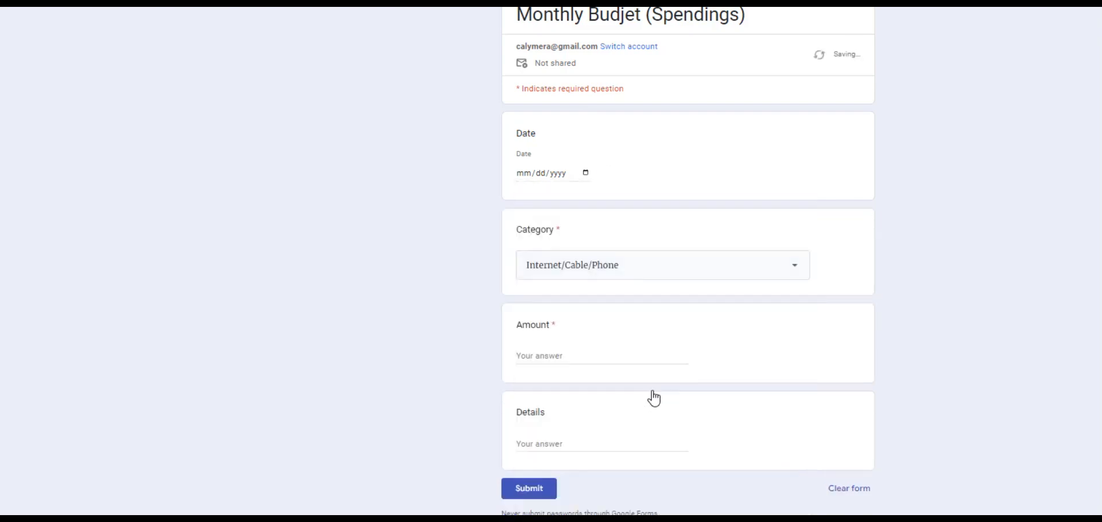
click(619, 357)
text(100)
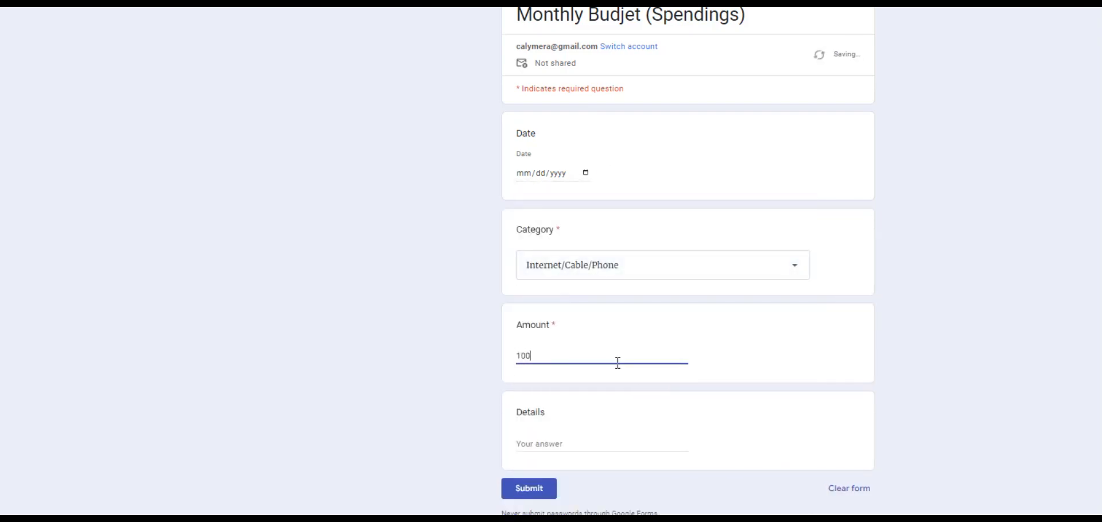
click(568, 444)
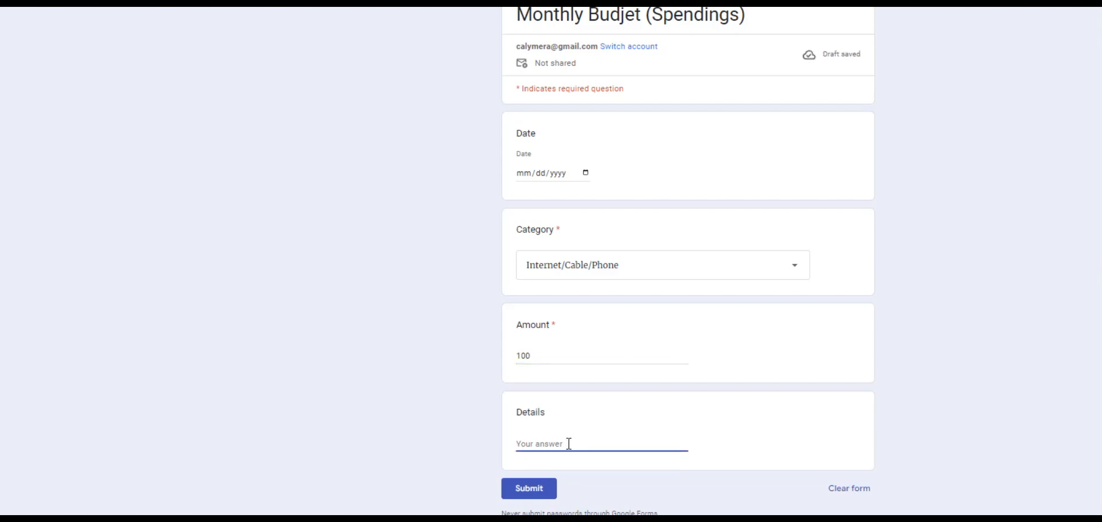
text(Phon)
click(544, 485)
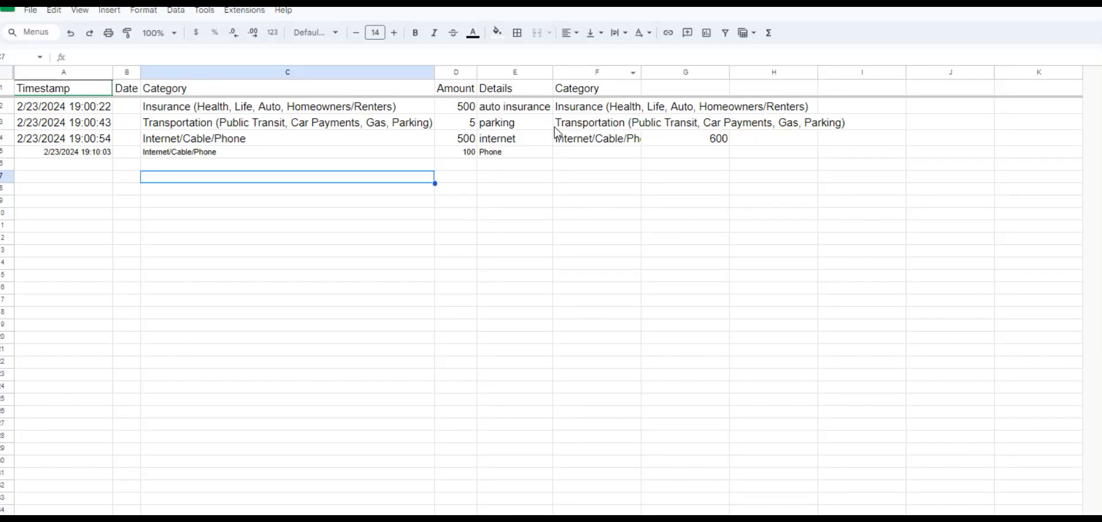
- Check the new response and the G4 total in the response sheet, and set the font size of A2:H25 to 14
click(514, 153)
click(463, 152)
click(695, 142)
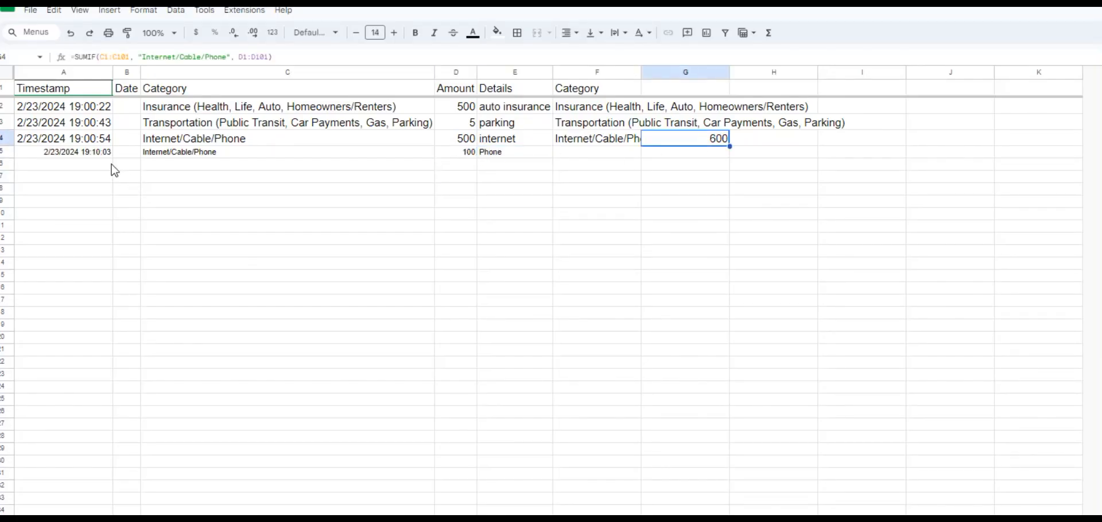
drag(63, 107, 787, 401)
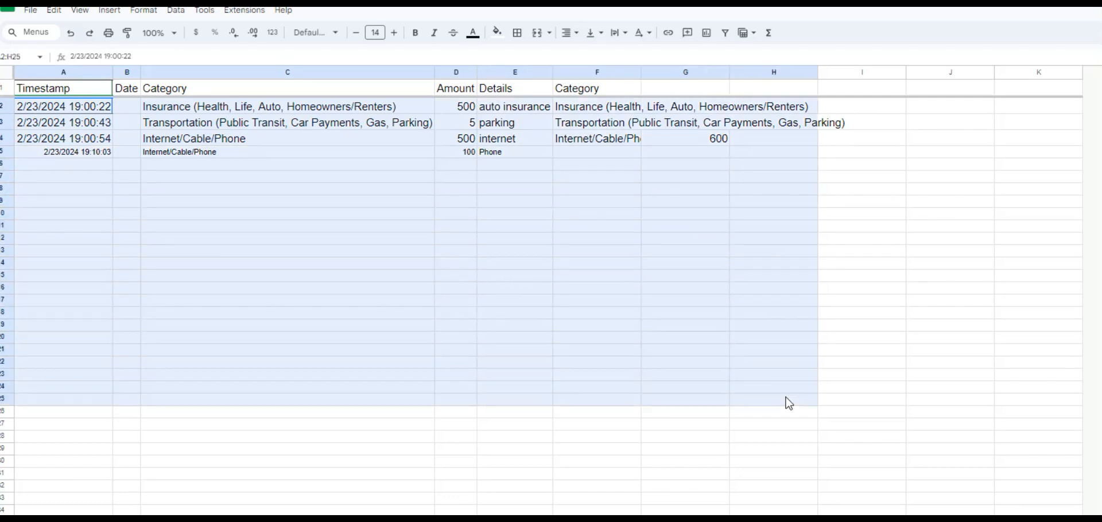
click(393, 35)
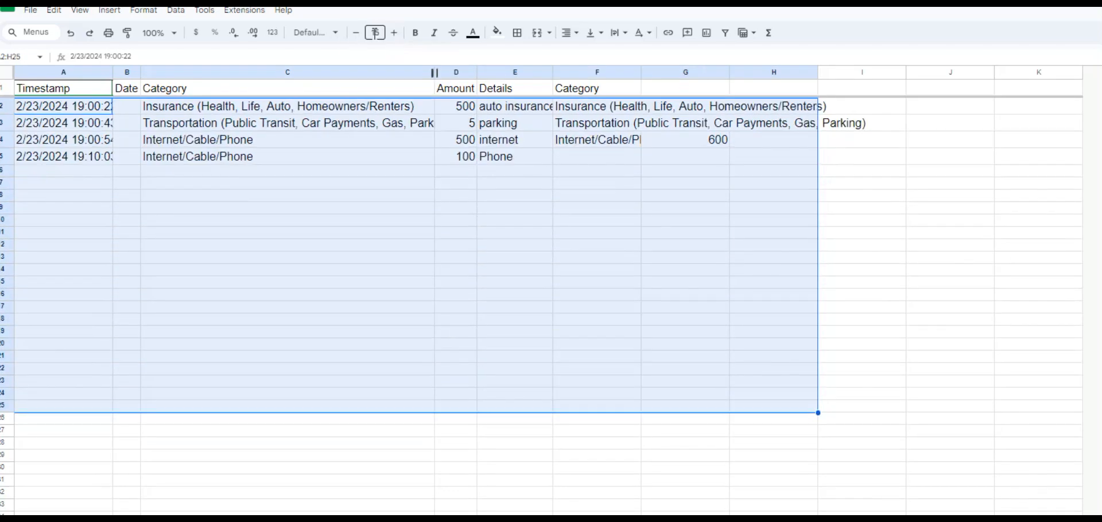
click(356, 33)
click(517, 154)
click(713, 144)
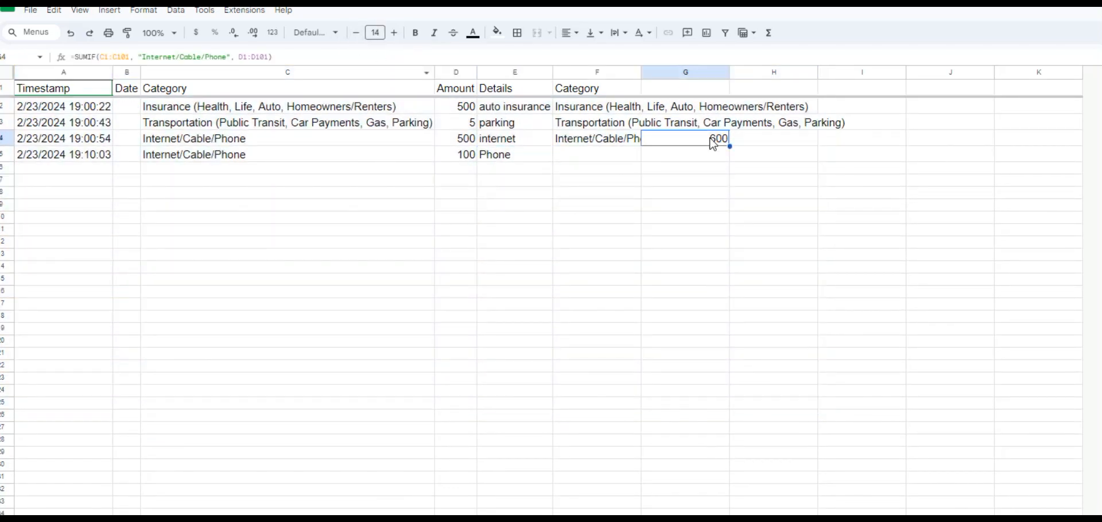